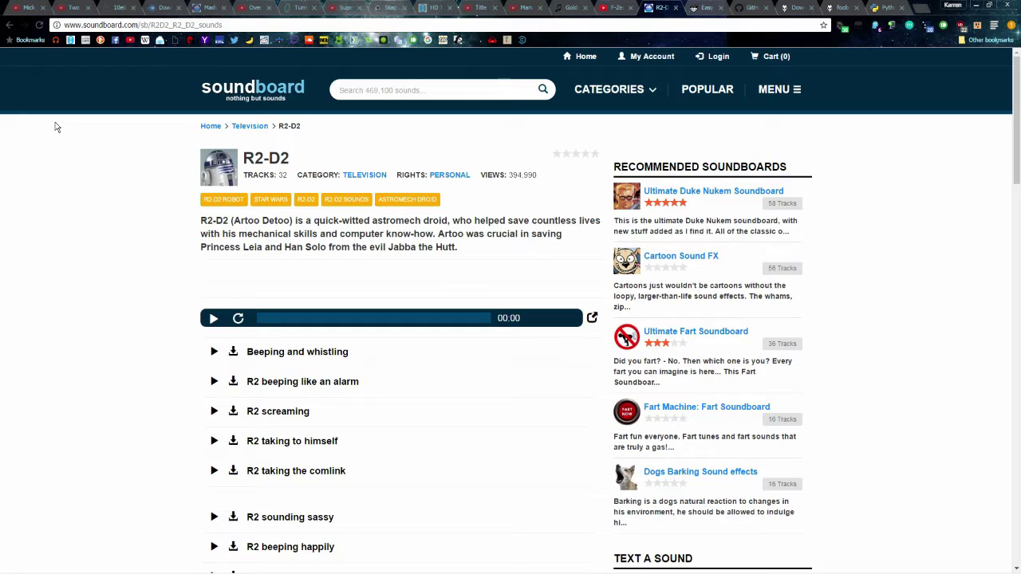
Look through the sound list on the R2-D2 soundboard page and play the R2 screaming clip
{"action": "scroll", "coordinate": [157, 247], "scroll_direction": "down", "scroll_amount": 2}
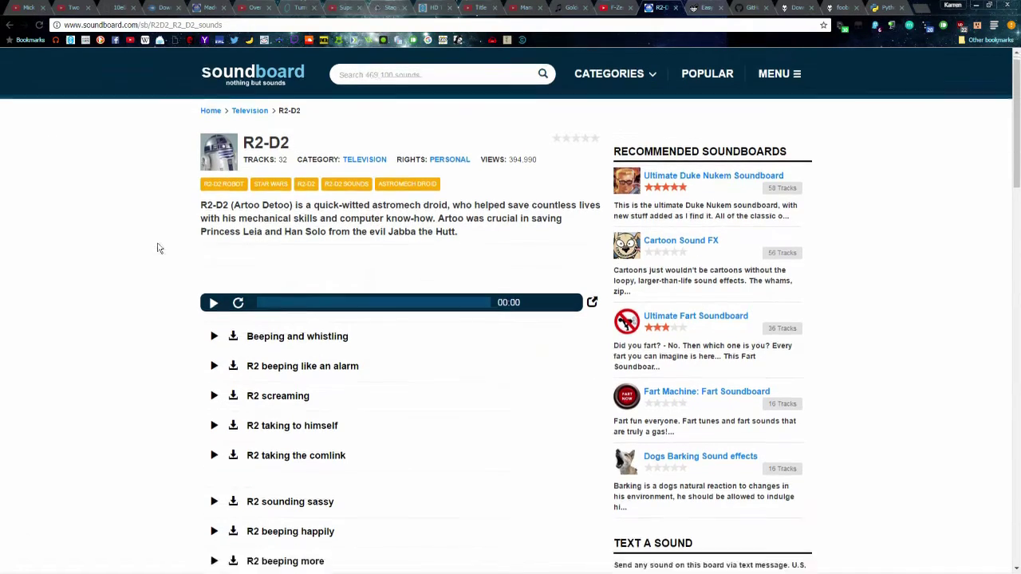
{"action": "scroll", "coordinate": [296, 257], "scroll_direction": "up", "scroll_amount": 2}
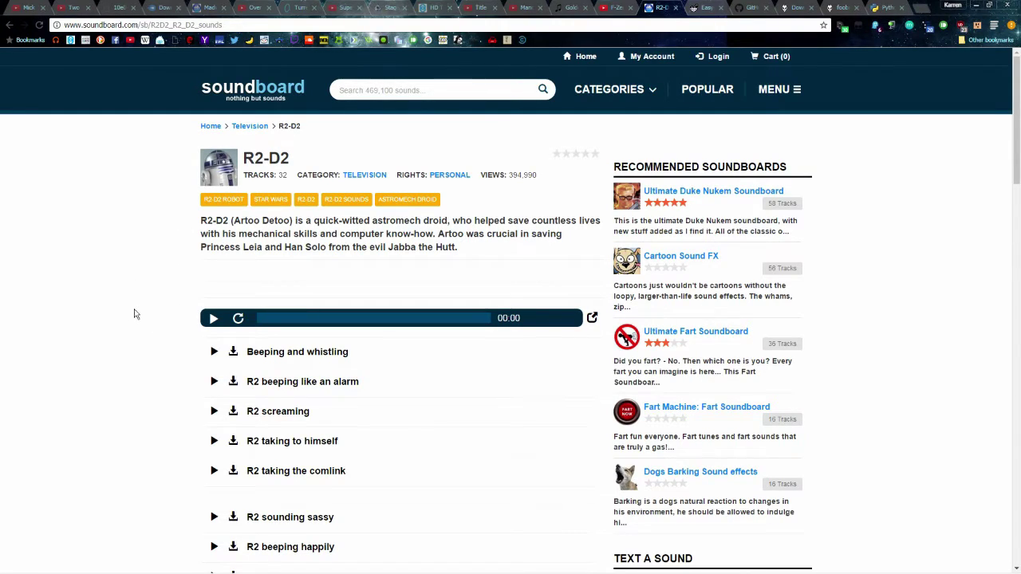
{"action": "scroll", "coordinate": [129, 319], "scroll_direction": "down", "scroll_amount": 1}
{"action": "left_click", "coordinate": [213, 358]}
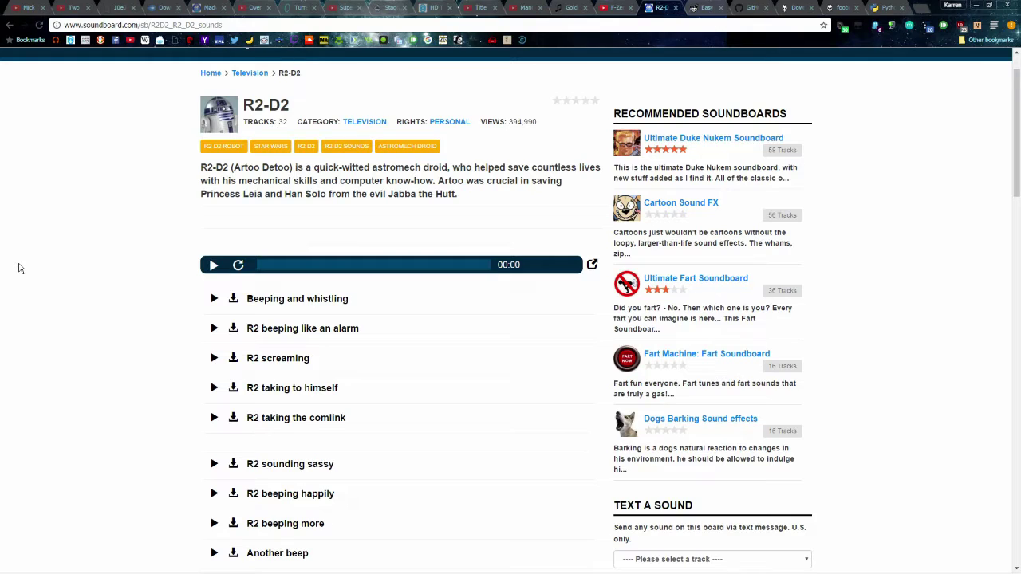
{"action": "scroll", "coordinate": [141, 269], "scroll_direction": "up", "scroll_amount": 1}
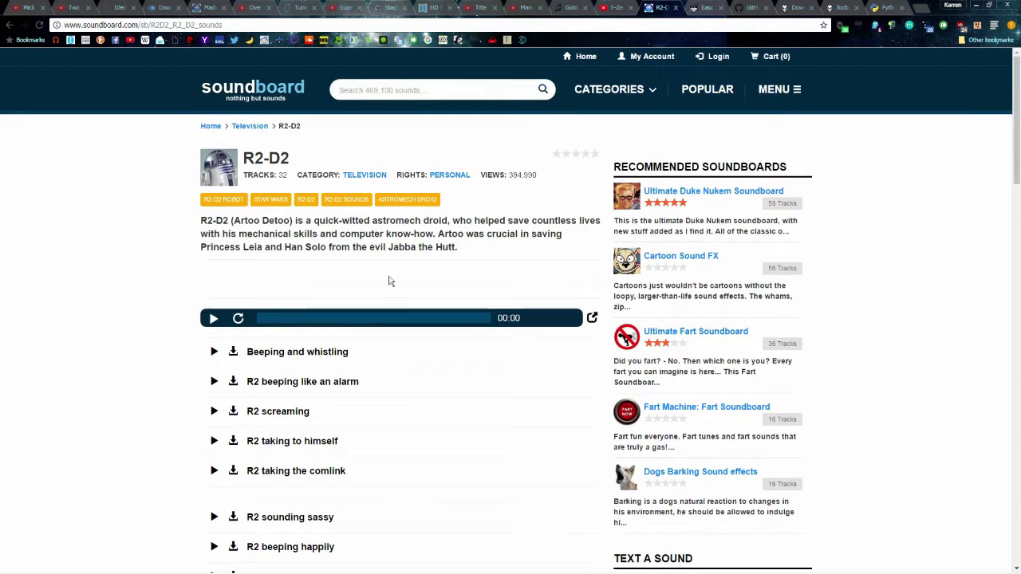
{"action": "scroll", "coordinate": [69, 313], "scroll_direction": "down", "scroll_amount": 2}
{"action": "scroll", "coordinate": [79, 323], "scroll_direction": "down", "scroll_amount": 3}
{"action": "scroll", "coordinate": [86, 326], "scroll_direction": "up", "scroll_amount": 5}
Read the features, usage and download sections of the Easy Nus3bank Editor With GUI thread on GBAtemp
{"action": "key", "text": "ctrl+Tab"}
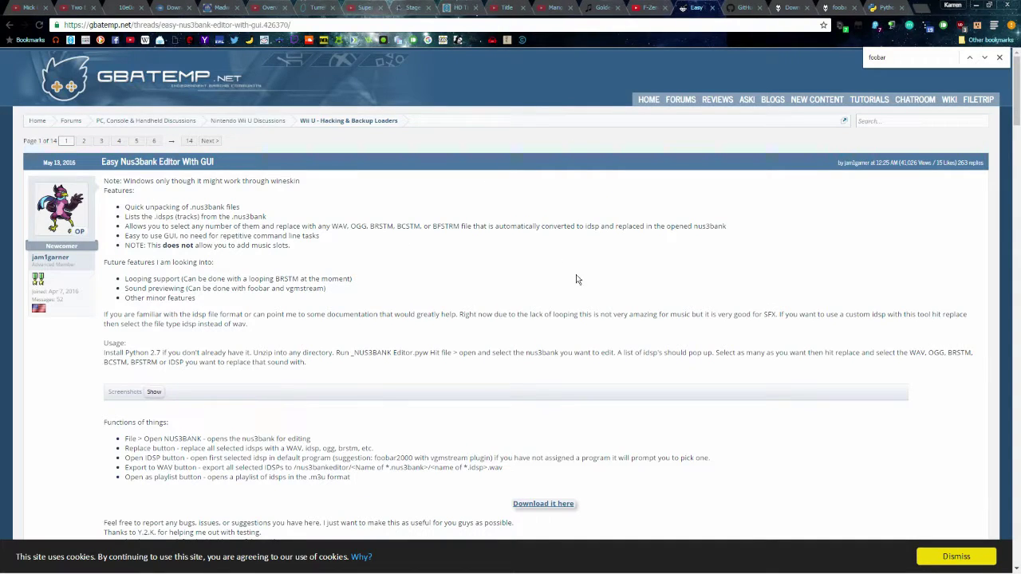
{"action": "scroll", "coordinate": [474, 221], "scroll_direction": "down", "scroll_amount": 3}
{"action": "scroll", "coordinate": [316, 237], "scroll_direction": "up", "scroll_amount": 4}
{"action": "scroll", "coordinate": [413, 278], "scroll_direction": "down", "scroll_amount": 2}
{"action": "scroll", "coordinate": [414, 278], "scroll_direction": "up", "scroll_amount": 2}
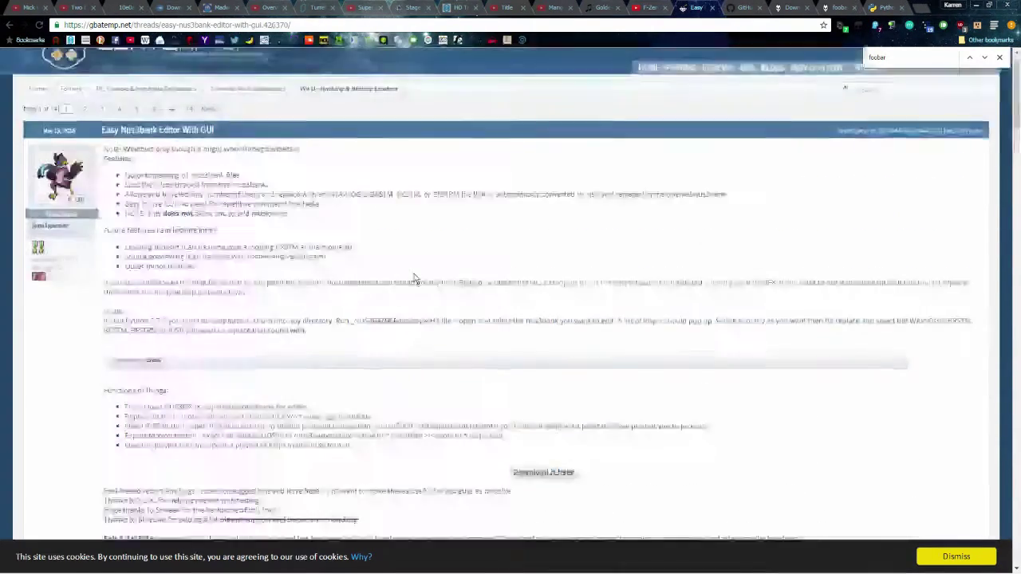
{"action": "scroll", "coordinate": [414, 278], "scroll_direction": "down", "scroll_amount": 4}
{"action": "scroll", "coordinate": [326, 257], "scroll_direction": "up", "scroll_amount": 2}
{"action": "scroll", "coordinate": [327, 239], "scroll_direction": "up", "scroll_amount": 3}
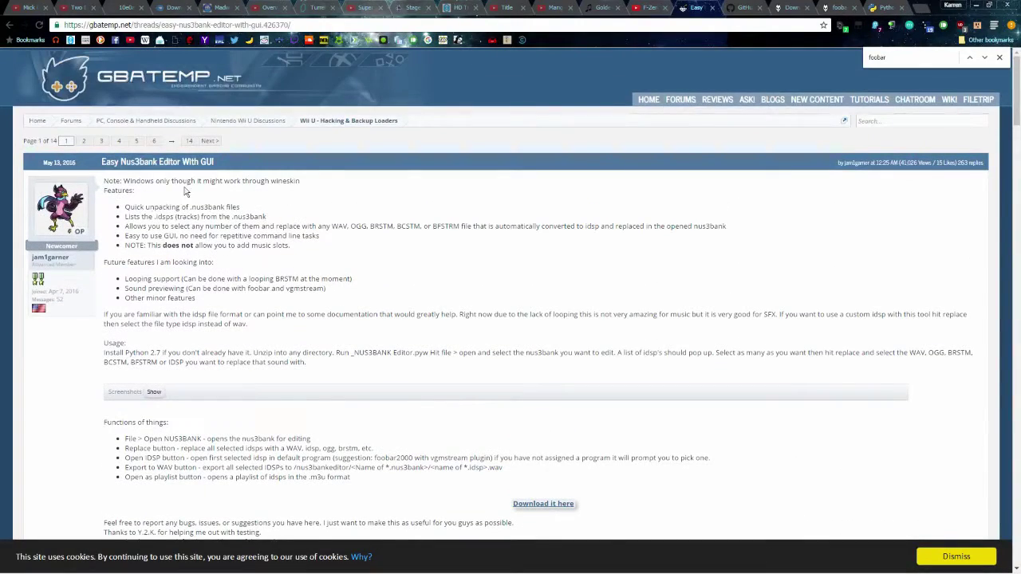
Examine the file list and readme of the NUS3BANK-Editor repository on GitHub
{"action": "left_click", "coordinate": [743, 7]}
{"action": "scroll", "coordinate": [338, 282], "scroll_direction": "down", "scroll_amount": 1}
{"action": "scroll", "coordinate": [337, 283], "scroll_direction": "up", "scroll_amount": 1}
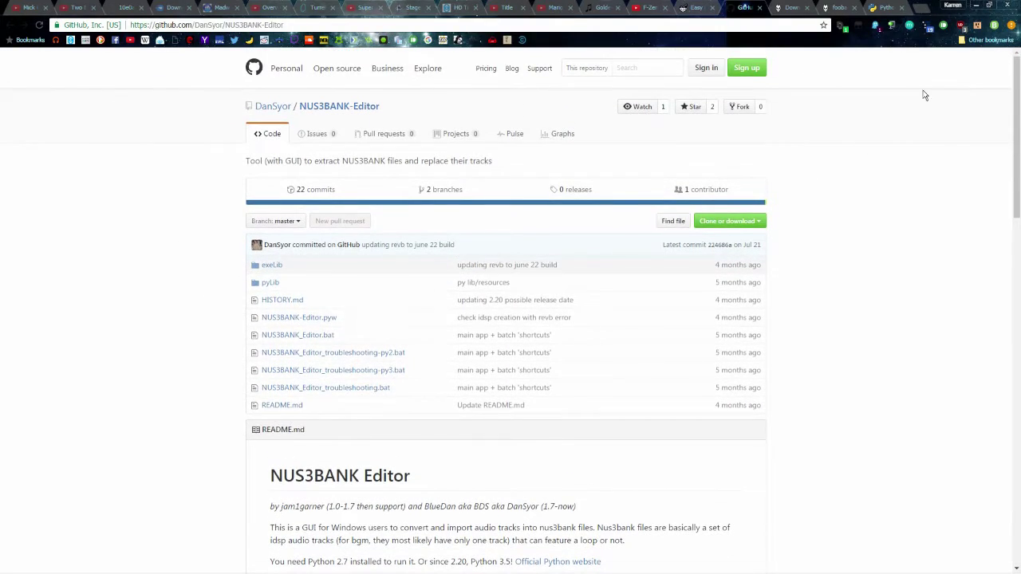
Switch from the browser to the nus3bankEditor folder and locate _NUS3BANK Editor.pyw
{"action": "left_click", "coordinate": [974, 5]}
{"action": "left_click", "coordinate": [252, 332]}
{"action": "scroll", "coordinate": [260, 294], "scroll_direction": "down", "scroll_amount": 1}
{"action": "scroll", "coordinate": [260, 293], "scroll_direction": "up", "scroll_amount": 1}
{"action": "left_click", "coordinate": [260, 251]}
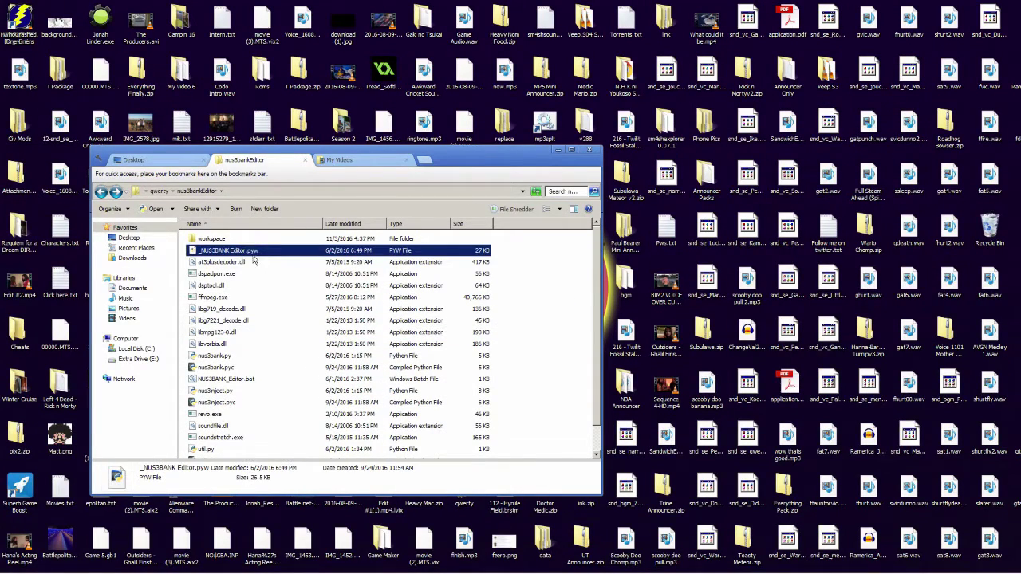
{"action": "left_click_drag", "start_coordinate": [246, 251], "coordinate": [243, 254]}
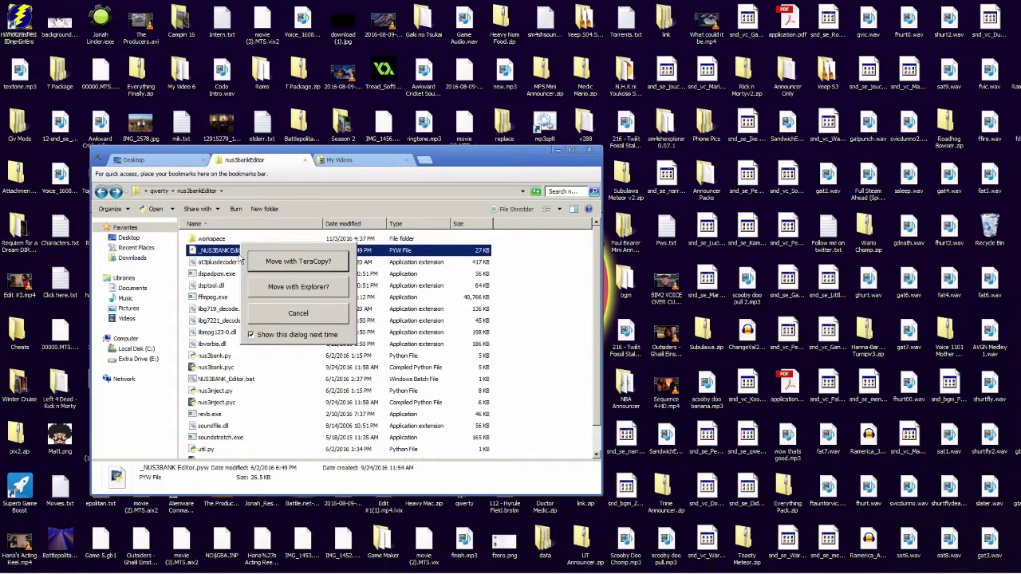
{"action": "left_click", "coordinate": [279, 309]}
{"action": "right_click", "coordinate": [251, 252]}
{"action": "left_click", "coordinate": [226, 308]}
{"action": "left_click", "coordinate": [232, 252]}
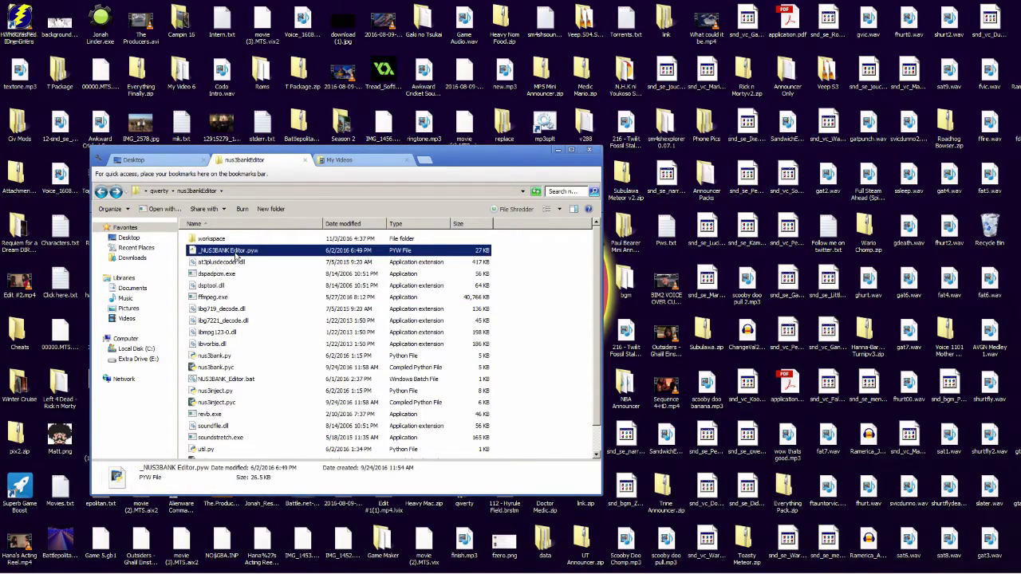
{"action": "right_click", "coordinate": [234, 253]}
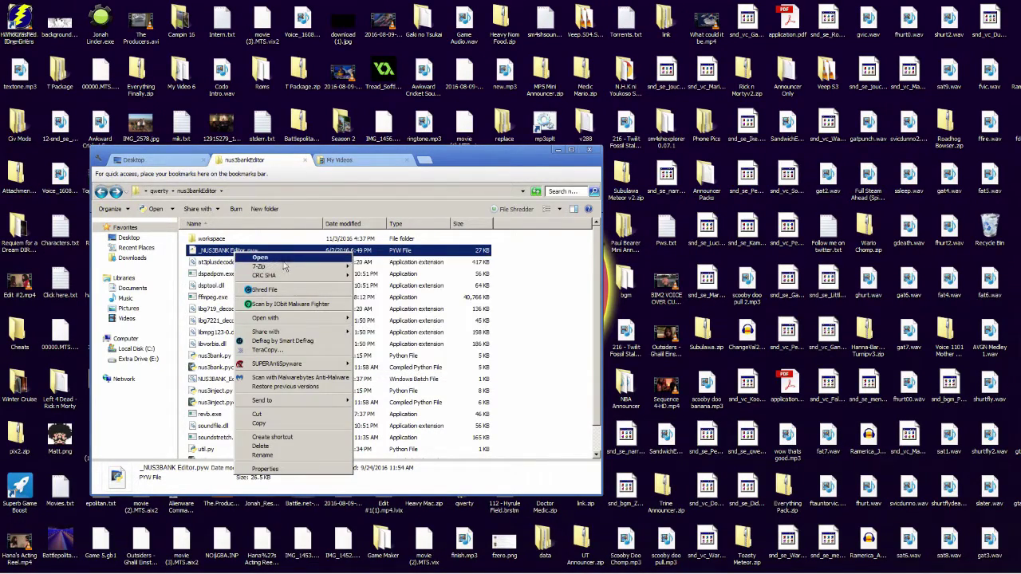
{"action": "left_click", "coordinate": [237, 284]}
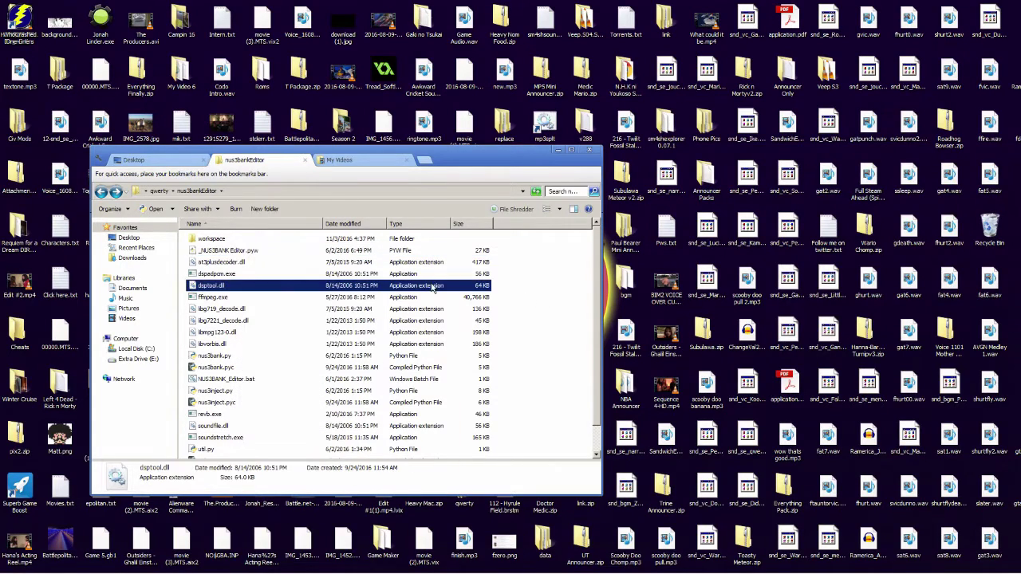
{"action": "left_click_drag", "start_coordinate": [232, 241], "coordinate": [230, 249]}
{"action": "right_click", "coordinate": [218, 249]}
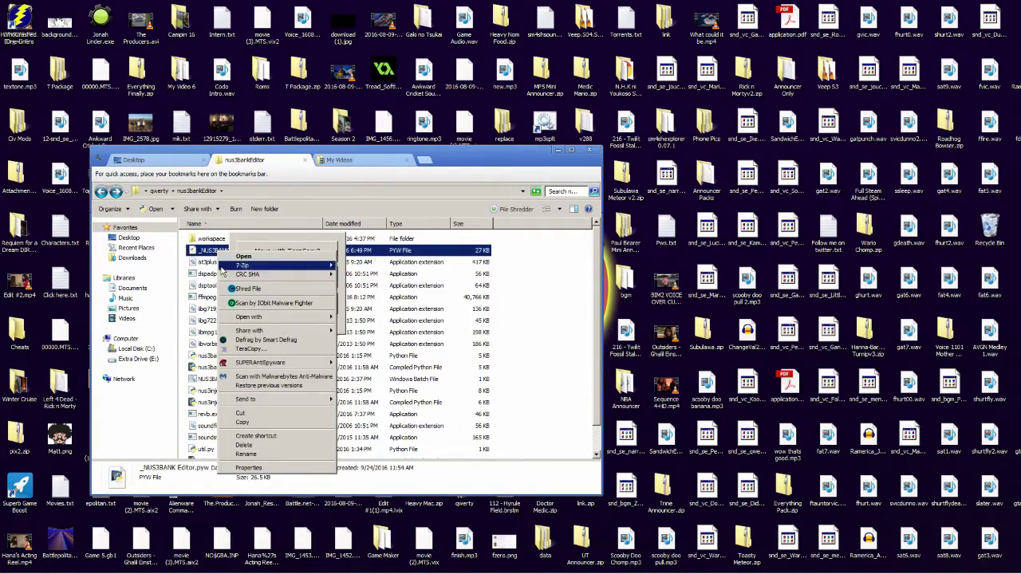
{"action": "left_click", "coordinate": [455, 379]}
{"action": "left_click", "coordinate": [302, 308]}
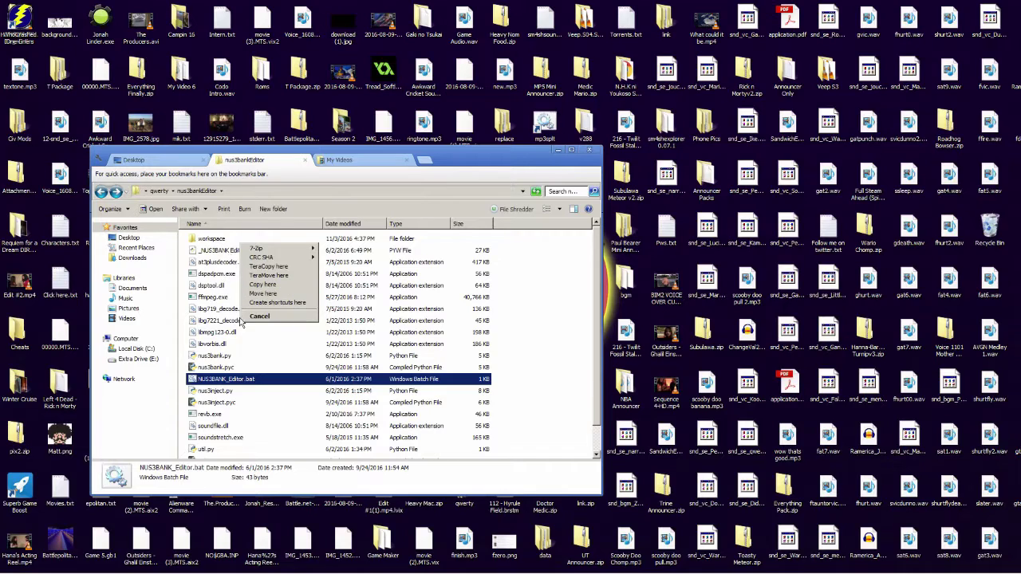
{"action": "left_click", "coordinate": [214, 273]}
{"action": "right_click", "coordinate": [211, 252]}
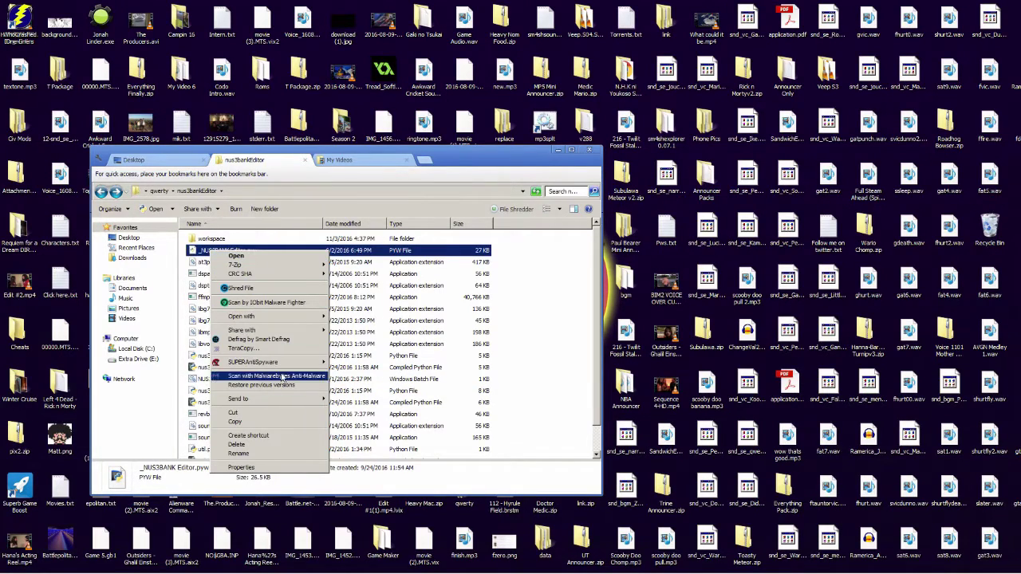
{"action": "mouse_move", "coordinate": [272, 318]}
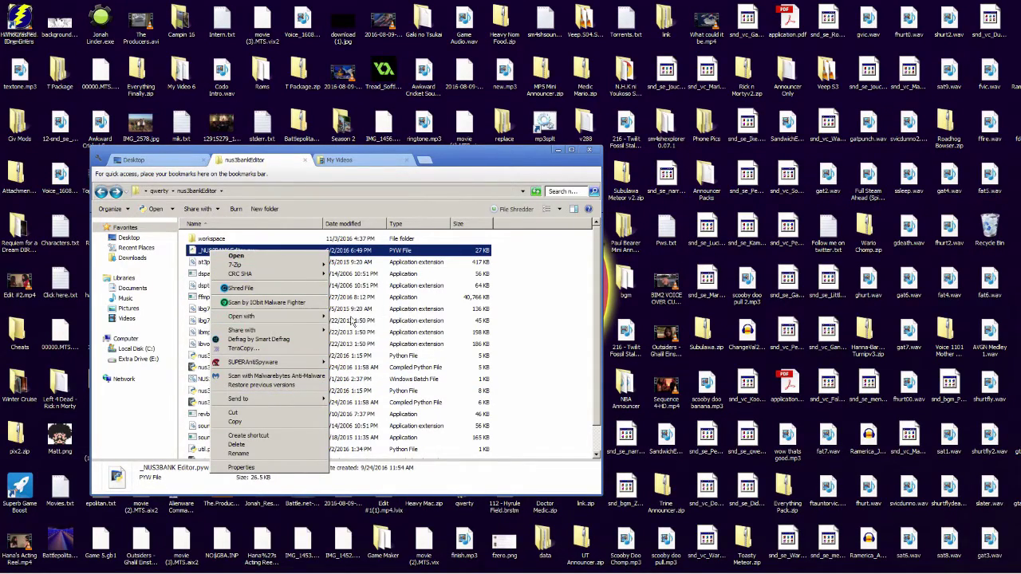
{"action": "left_click", "coordinate": [481, 296]}
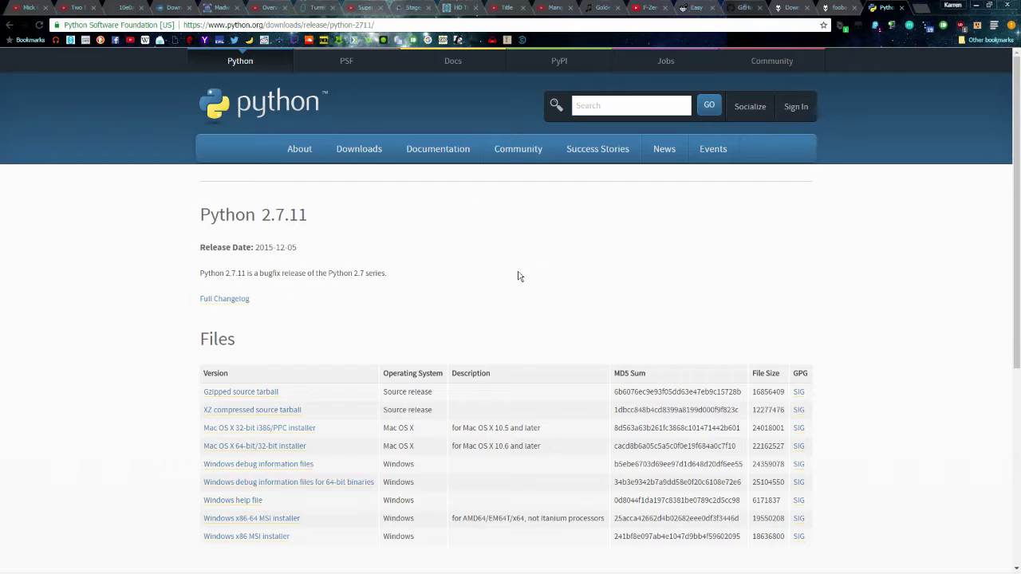
Review the NUS3BANK Editor pages, the foobar2000 download page and the vgmstream decoder component page in the browser
{"action": "left_click", "coordinate": [692, 8]}
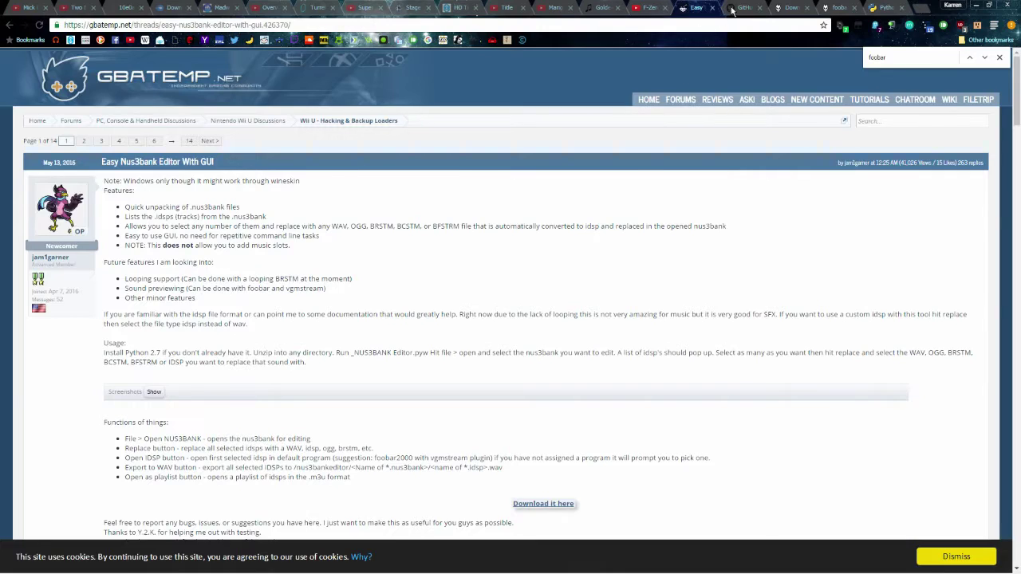
{"action": "left_click", "coordinate": [729, 9]}
{"action": "left_click", "coordinate": [791, 8]}
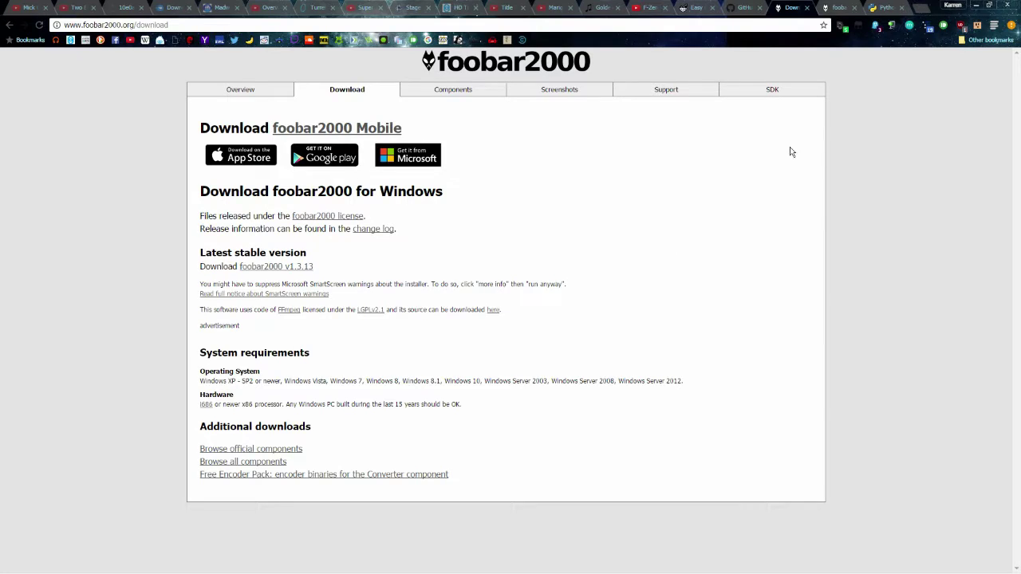
{"action": "left_click", "coordinate": [838, 8]}
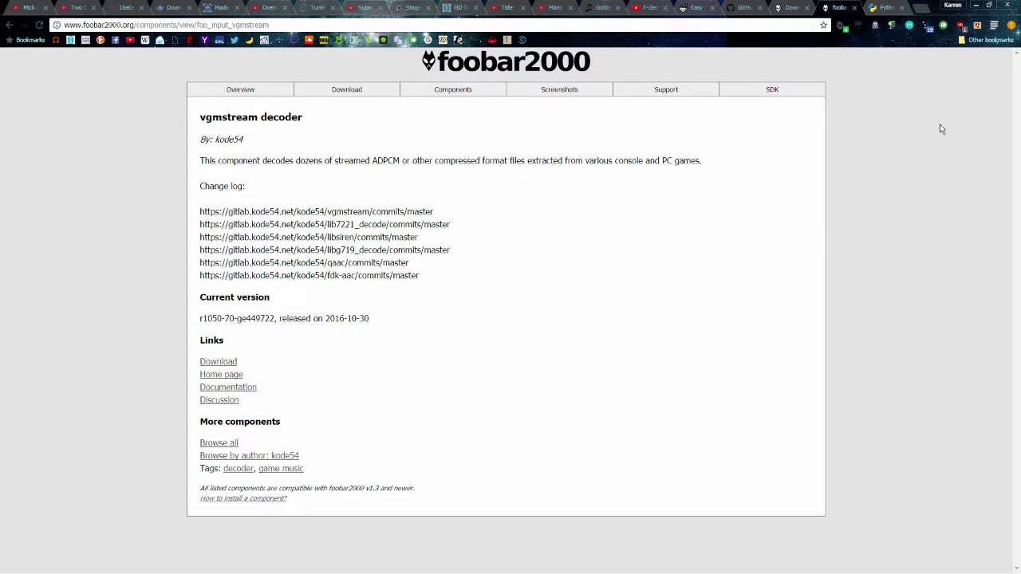
Return to the nus3bankEditor folder, launch _NUS3BANK Editor.pyw and put its console window out of the way
{"action": "left_click", "coordinate": [976, 5]}
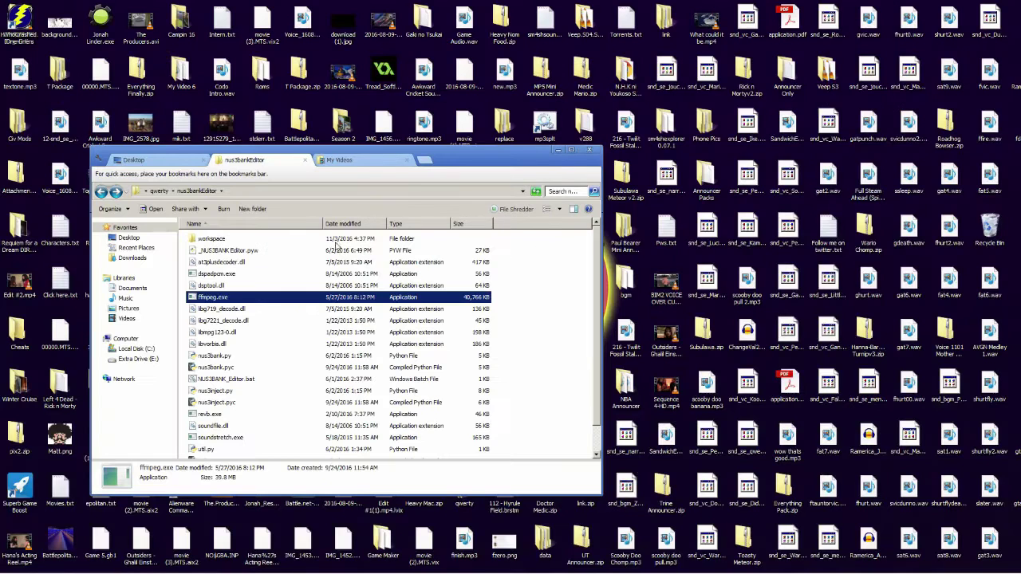
{"action": "left_click_drag", "start_coordinate": [442, 161], "coordinate": [516, 146]}
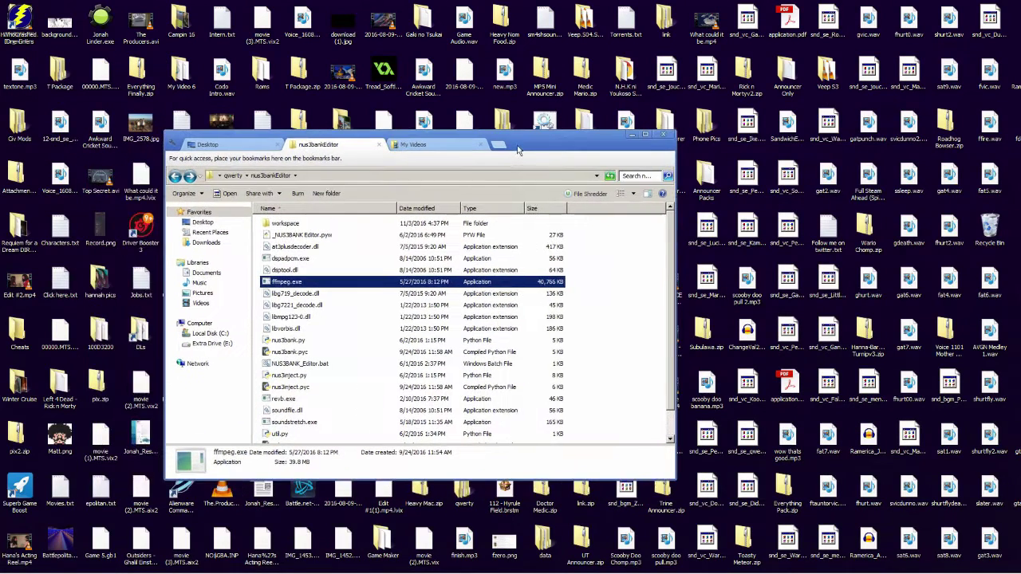
{"action": "left_click", "coordinate": [318, 236]}
{"action": "key", "text": "Return"}
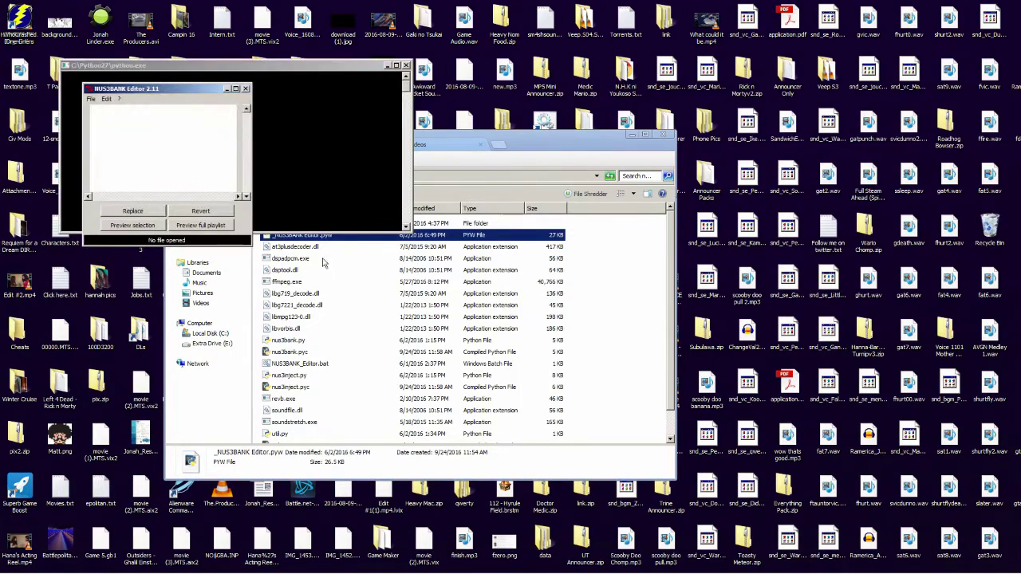
{"action": "left_click_drag", "start_coordinate": [333, 70], "coordinate": [459, 70]}
{"action": "left_click", "coordinate": [512, 67]}
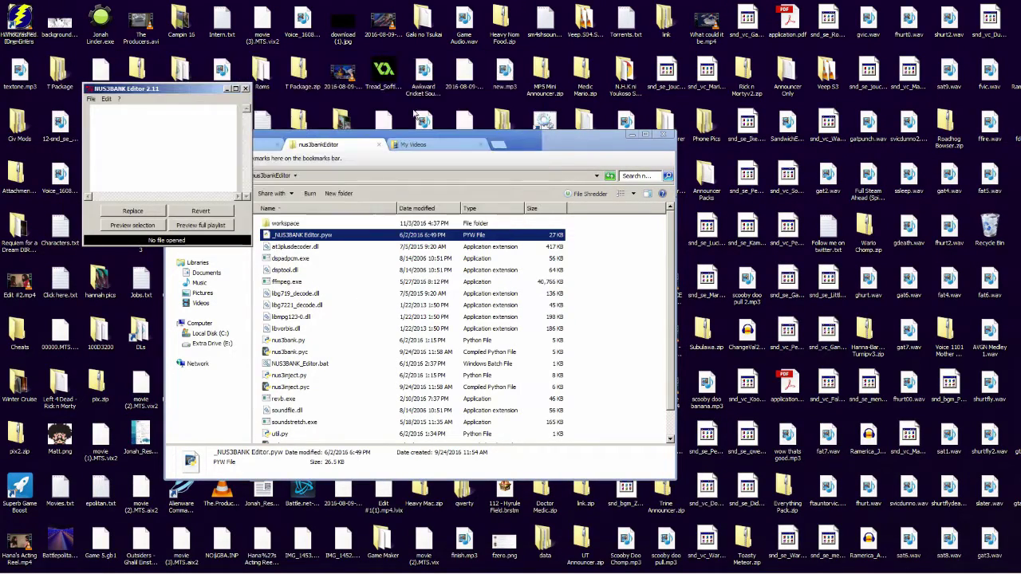
{"action": "left_click_drag", "start_coordinate": [184, 93], "coordinate": [192, 78]}
{"action": "left_click", "coordinate": [102, 84]}
{"action": "left_click", "coordinate": [108, 97]}
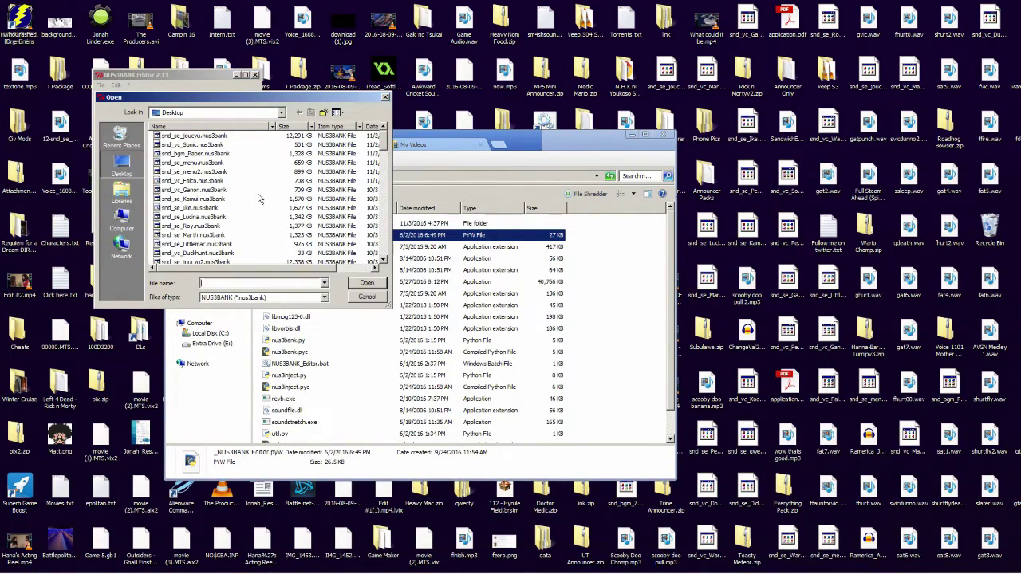
{"action": "left_click", "coordinate": [215, 192]}
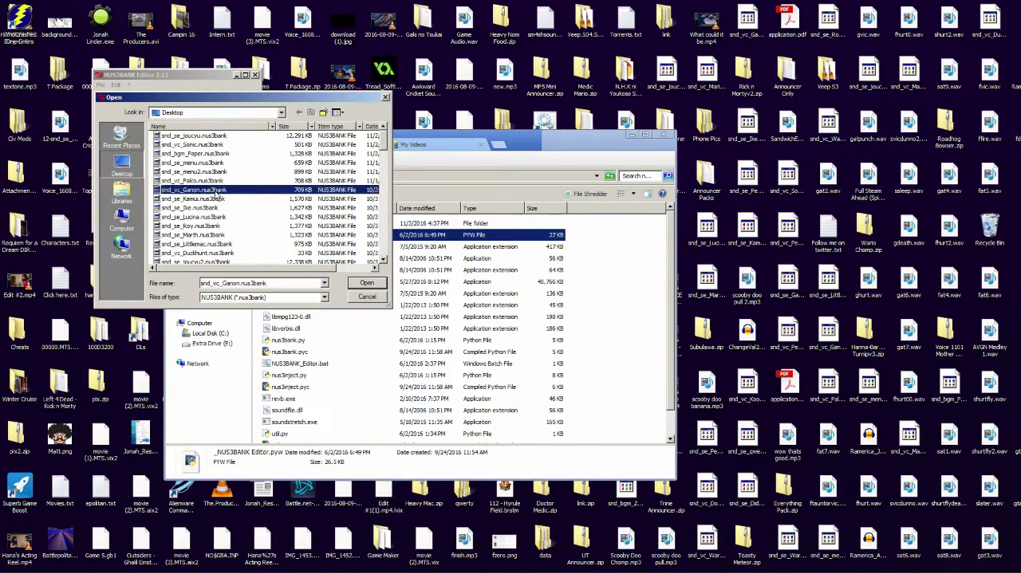
{"action": "left_click", "coordinate": [365, 297]}
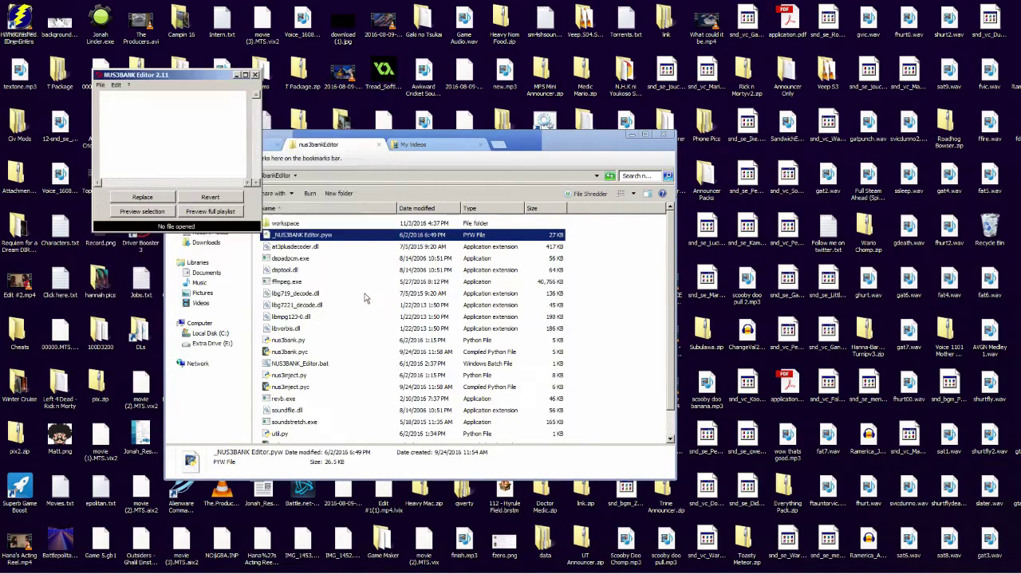
{"action": "left_click", "coordinate": [365, 295]}
Switch to Sm4shExplorer and expand the data tree through fighter and captain to the sound folder
{"action": "left_click", "coordinate": [737, 566]}
{"action": "left_click", "coordinate": [553, 315]}
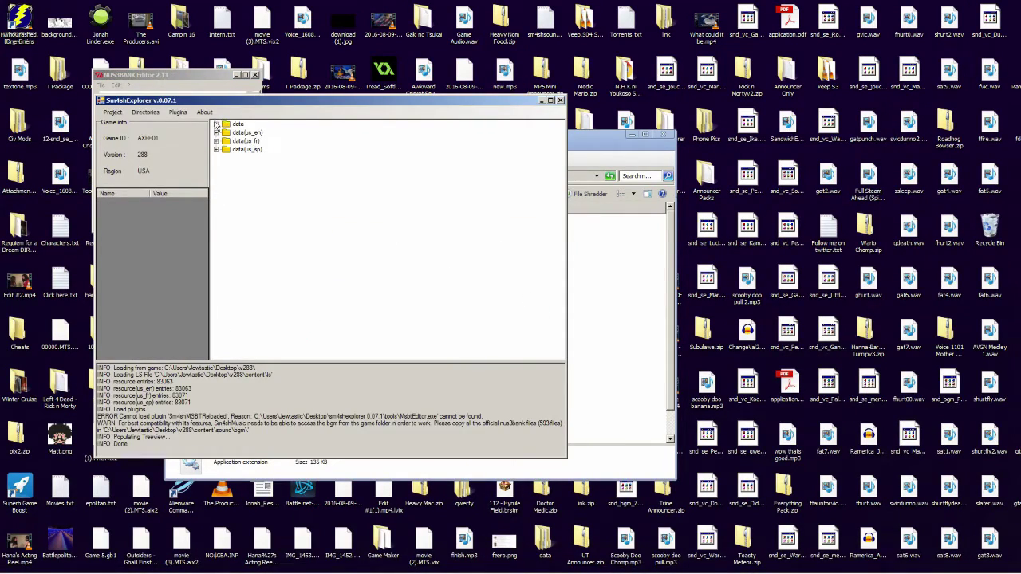
{"action": "left_click", "coordinate": [215, 125]}
{"action": "left_click", "coordinate": [226, 158]}
{"action": "scroll", "coordinate": [256, 200], "scroll_direction": "down", "scroll_amount": 3}
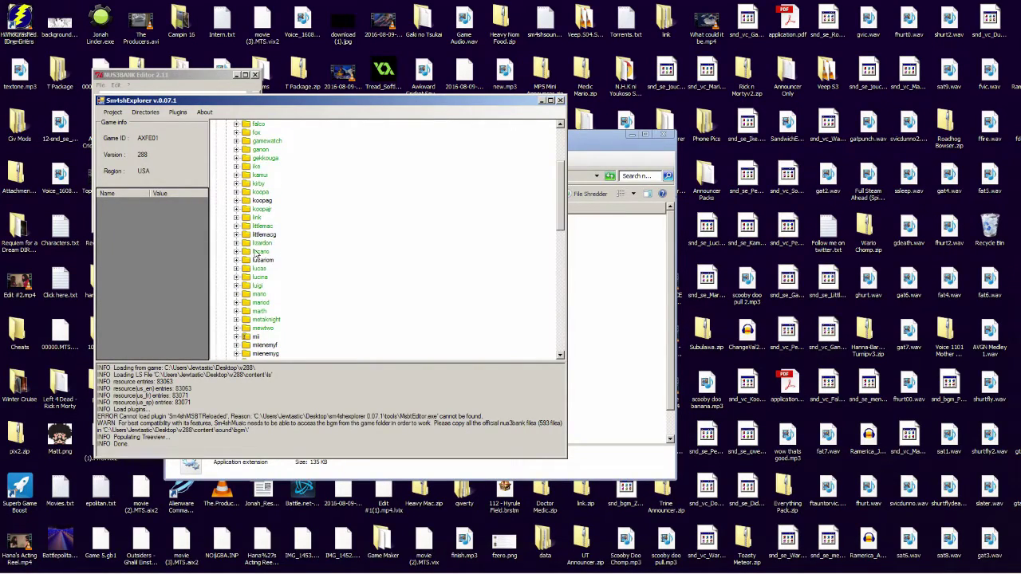
{"action": "scroll", "coordinate": [237, 252], "scroll_direction": "up", "scroll_amount": 4}
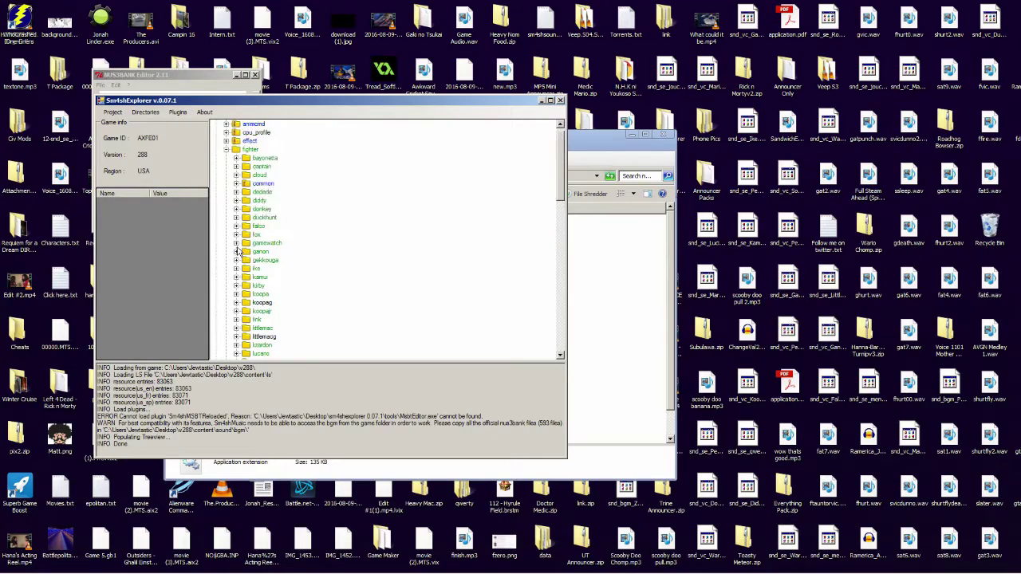
{"action": "left_click", "coordinate": [236, 166]}
{"action": "left_click", "coordinate": [246, 217]}
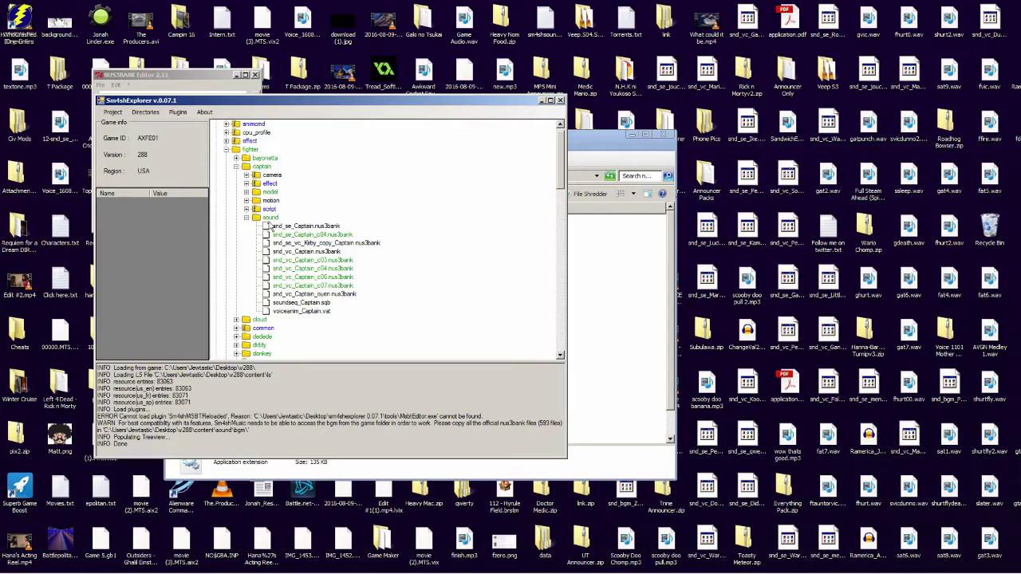
Extract snd_vc_Captain.nus3bank from Captain's sound folder and close Sm4shExplorer
{"action": "left_click", "coordinate": [314, 252]}
{"action": "right_click", "coordinate": [315, 252]}
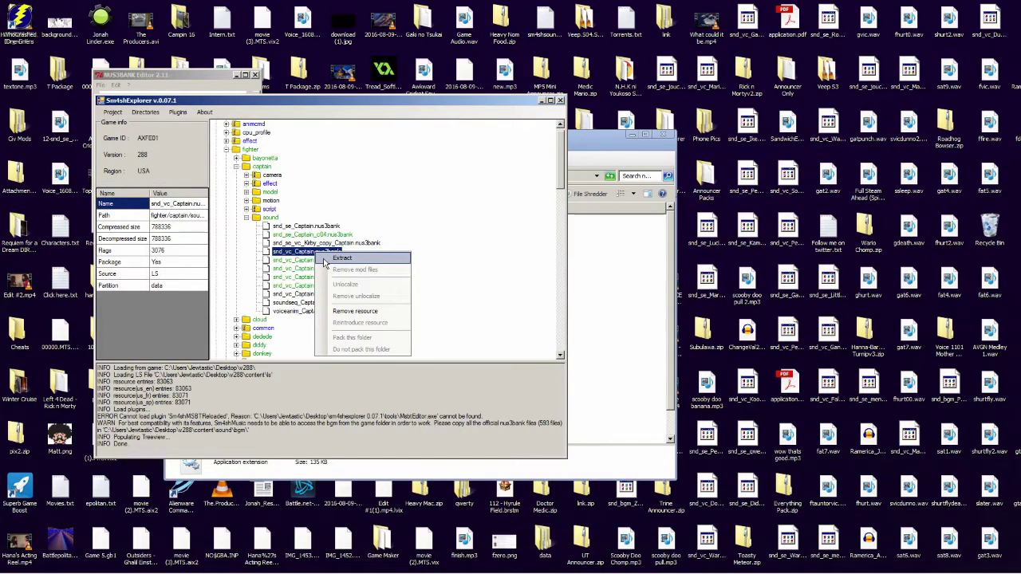
{"action": "left_click", "coordinate": [325, 259]}
{"action": "left_click", "coordinate": [560, 101]}
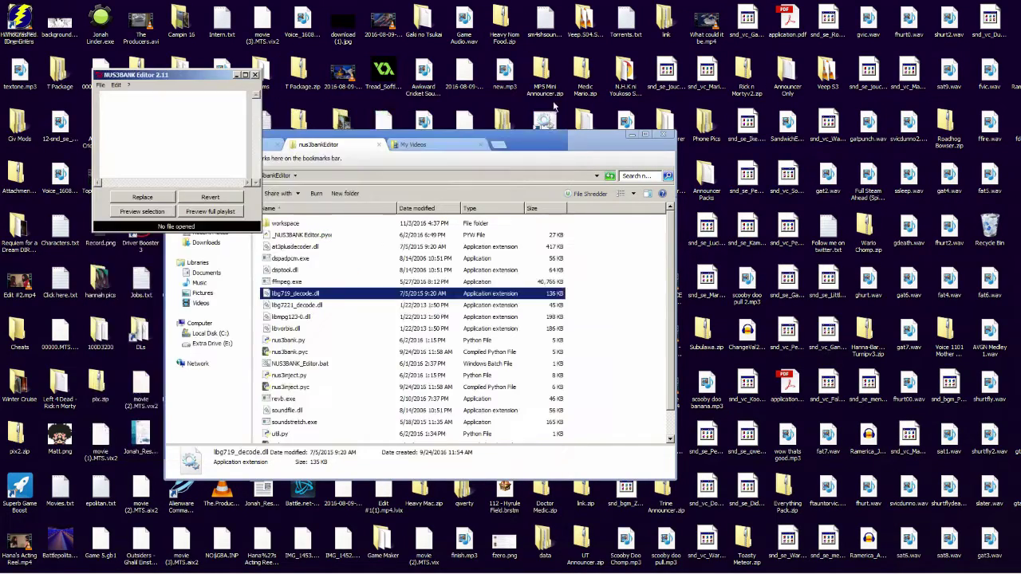
Move the file window away from the NUS3BANK Editor and show the Desktop folder's contents
{"action": "left_click", "coordinate": [429, 256]}
{"action": "left_click_drag", "start_coordinate": [375, 191], "coordinate": [411, 193]}
{"action": "left_click", "coordinate": [244, 147]}
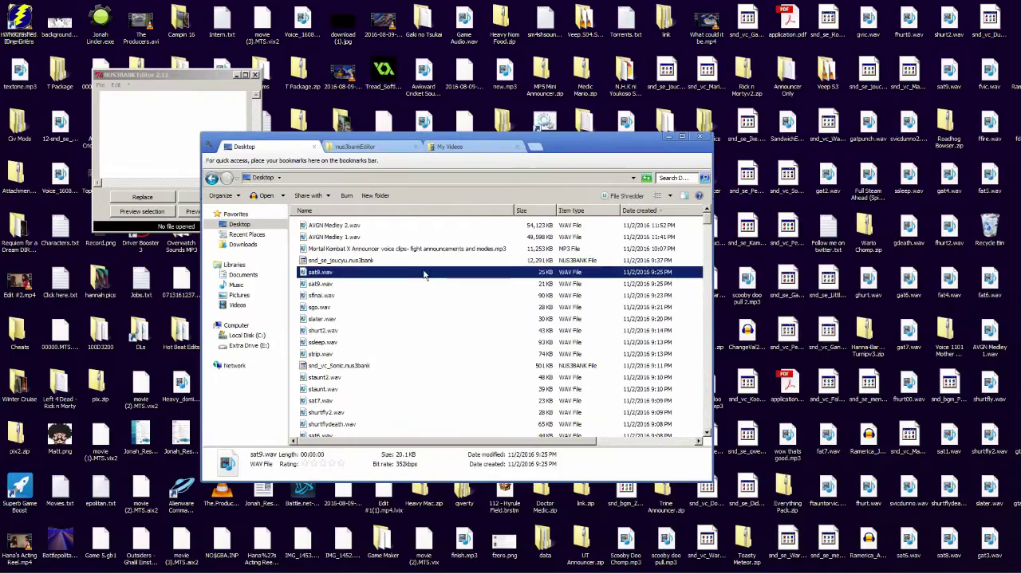
Open the sm4shexplorer 0.07.1 folder from the Desktop folder
{"action": "key", "text": "Down"}
{"action": "type", "text": "sm"}
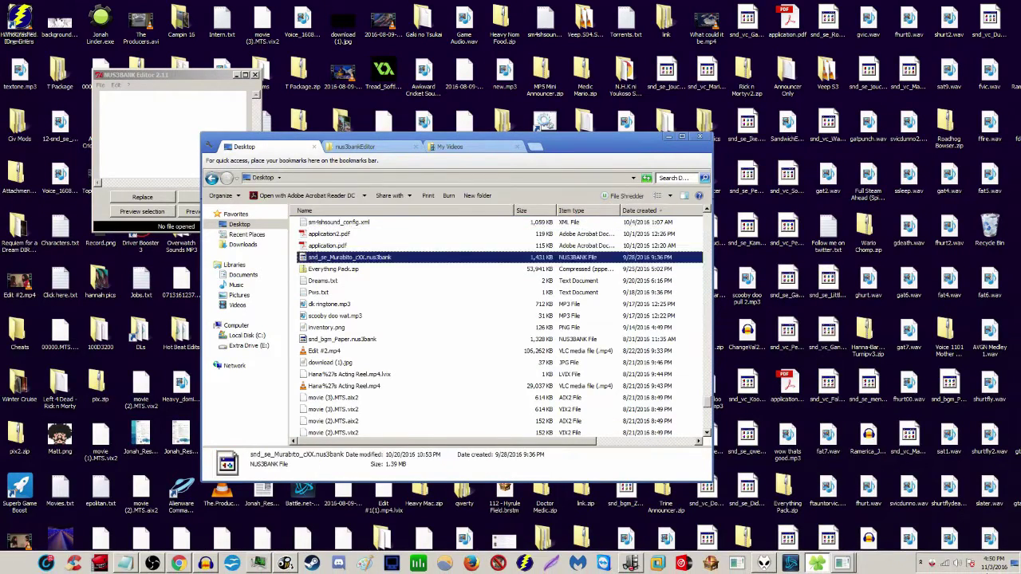
{"action": "key", "text": "Return"}
{"action": "key", "text": "Down"}
{"action": "key", "text": "Down"}
{"action": "key", "text": "Down"}
{"action": "key", "text": "Down"}
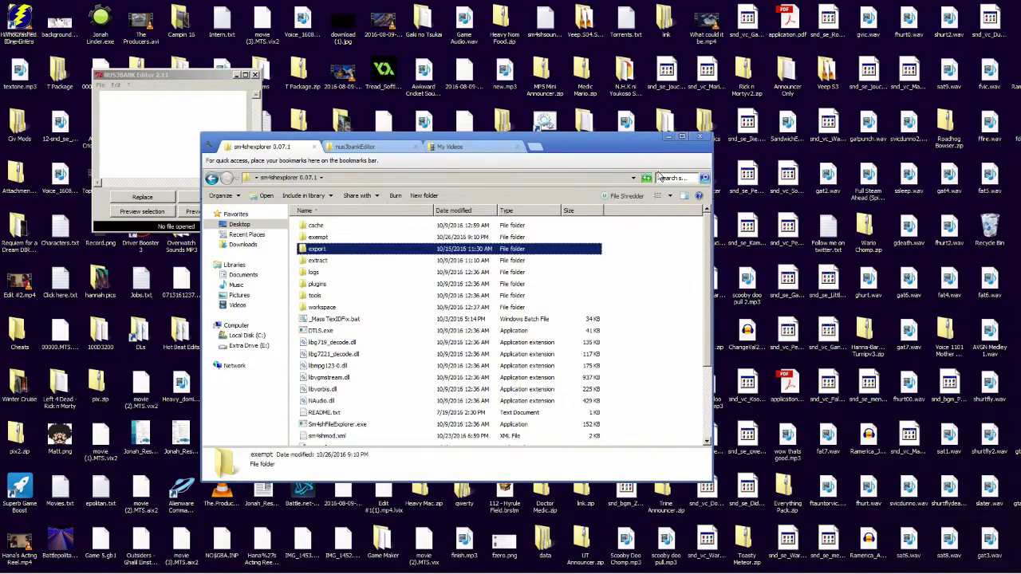
Open Captain's extracted sound folder, found under extract, data, fighter and captain
{"action": "key", "text": "Return"}
{"action": "key", "text": "Down"}
{"action": "key", "text": "Return"}
{"action": "key", "text": "Down"}
{"action": "key", "text": "Down"}
{"action": "key", "text": "Return"}
{"action": "key", "text": "BackSpace"}
{"action": "key", "text": "Up"}
{"action": "key", "text": "Return"}
{"action": "key", "text": "Down"}
{"action": "key", "text": "Down"}
{"action": "key", "text": "Down"}
{"action": "key", "text": "Up"}
{"action": "key", "text": "Up"}
{"action": "key", "text": "Return"}
{"action": "key", "text": "Down"}
{"action": "key", "text": "Return"}
Move snd_vc_Captain.nus3bank out of the sound folder onto the desktop and place the file window clear of the NUS3BANK Editor
{"action": "left_click", "coordinate": [365, 229]}
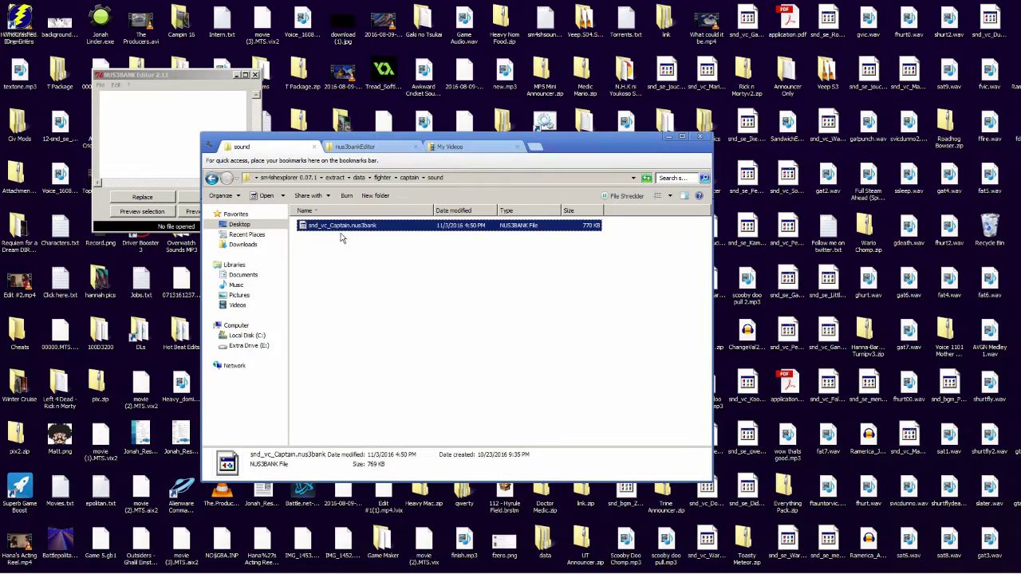
{"action": "key", "text": "Delete"}
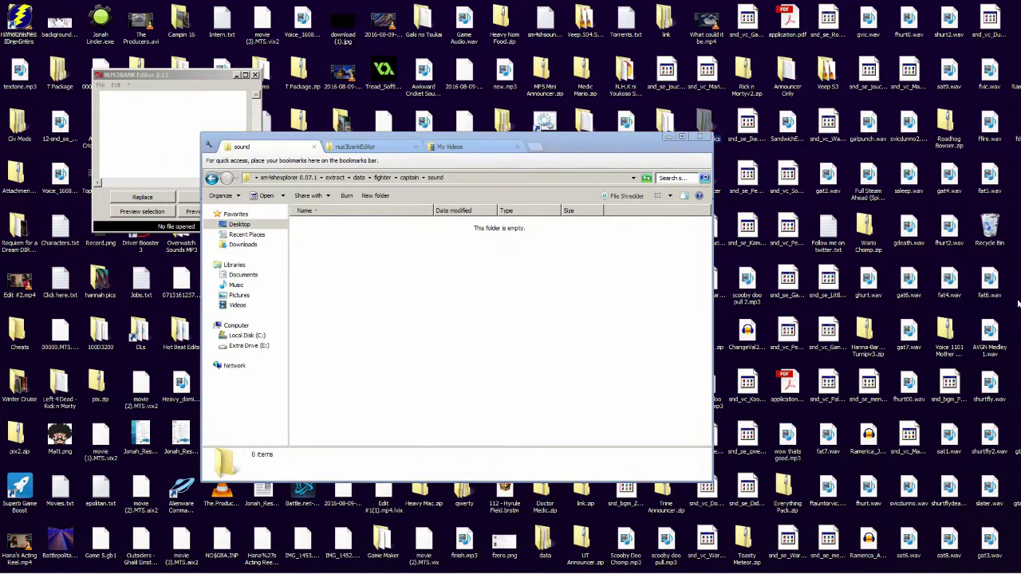
{"action": "left_click_drag", "start_coordinate": [582, 154], "coordinate": [615, 225]}
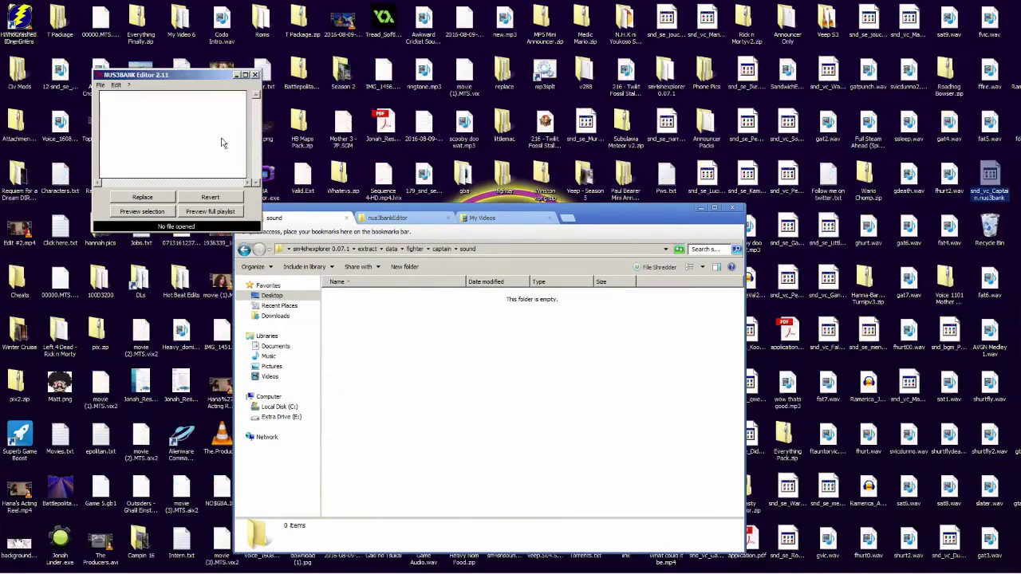
Load snd_vc_Captain.nus3bank from the Desktop into the NUS3BANK Editor and shift the file window aside
{"action": "left_click", "coordinate": [100, 85]}
{"action": "left_click", "coordinate": [107, 97]}
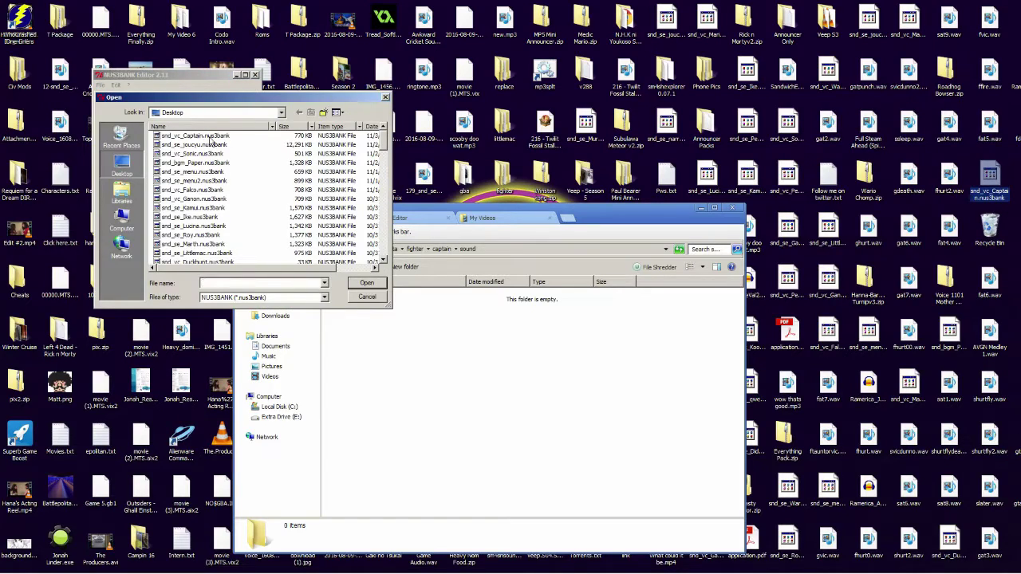
{"action": "double_click", "coordinate": [208, 136]}
{"action": "left_click", "coordinate": [167, 118]}
{"action": "left_click_drag", "start_coordinate": [582, 220], "coordinate": [625, 204]}
Look through the desktop audio files offered as replacements for 0x0-snd_vc_captain_001.idsp and cancel the replacement
{"action": "left_click", "coordinate": [161, 103]}
{"action": "left_click", "coordinate": [182, 130]}
{"action": "left_click", "coordinate": [151, 95]}
{"action": "left_click", "coordinate": [148, 197]}
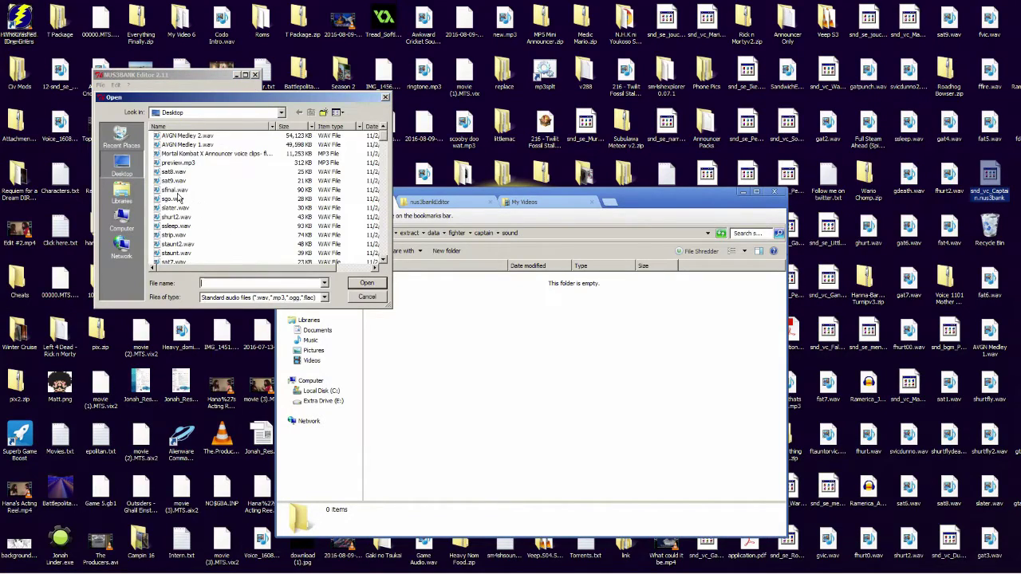
{"action": "left_click", "coordinate": [179, 199]}
{"action": "scroll", "coordinate": [196, 199], "scroll_direction": "down", "scroll_amount": 3}
{"action": "scroll", "coordinate": [209, 197], "scroll_direction": "down", "scroll_amount": 6}
{"action": "scroll", "coordinate": [209, 188], "scroll_direction": "up", "scroll_amount": 5}
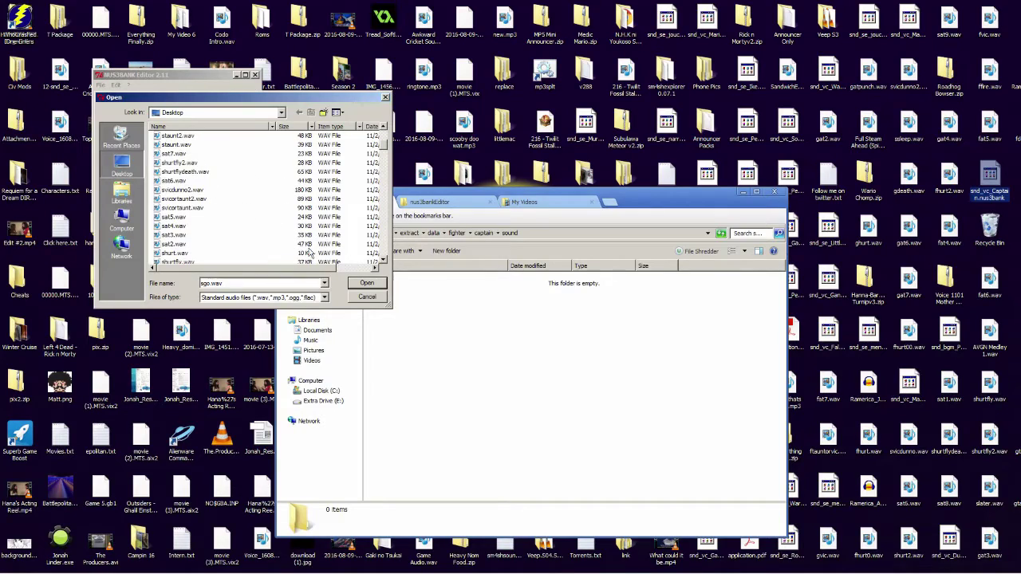
{"action": "scroll", "coordinate": [203, 228], "scroll_direction": "up", "scroll_amount": 1}
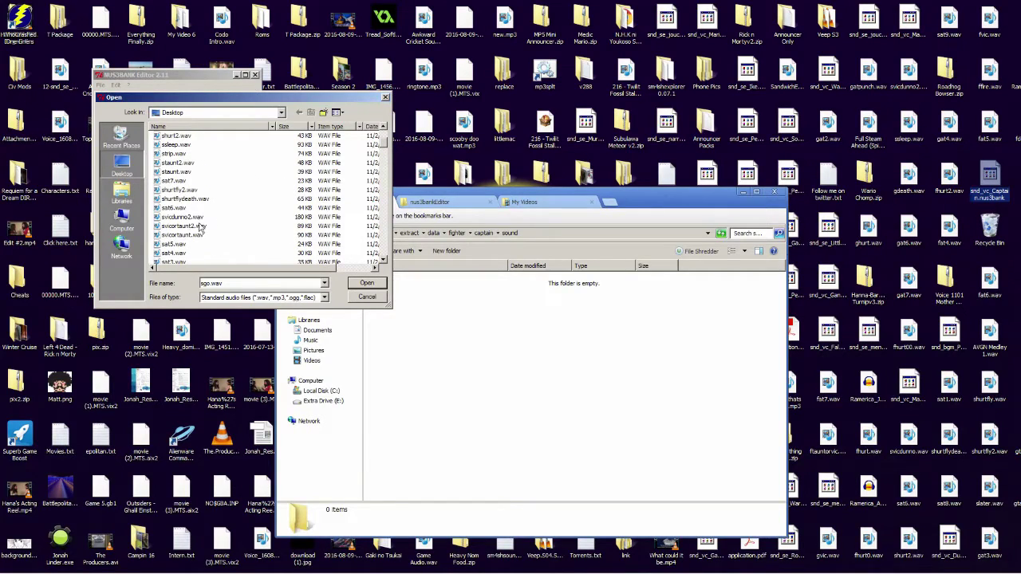
{"action": "left_click", "coordinate": [367, 298]}
Switch to foobar2000, clear all tracks from the Default playlist and move its window away from the NUS3BANK Editor
{"action": "mouse_move", "coordinate": [758, 572]}
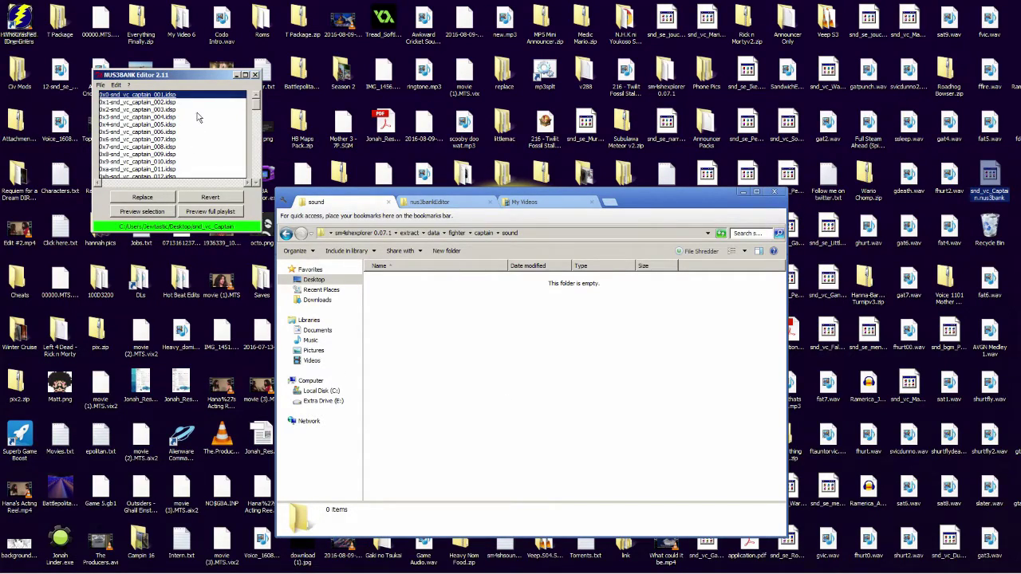
{"action": "left_click", "coordinate": [146, 103]}
{"action": "left_click", "coordinate": [150, 95]}
{"action": "mouse_move", "coordinate": [443, 570]}
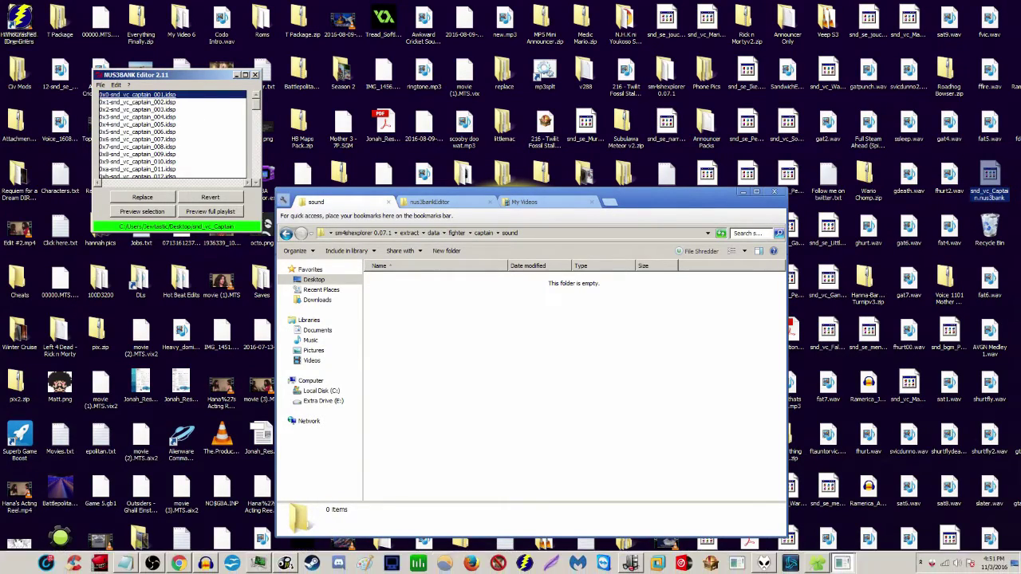
{"action": "left_click", "coordinate": [763, 564]}
{"action": "left_click", "coordinate": [456, 219]}
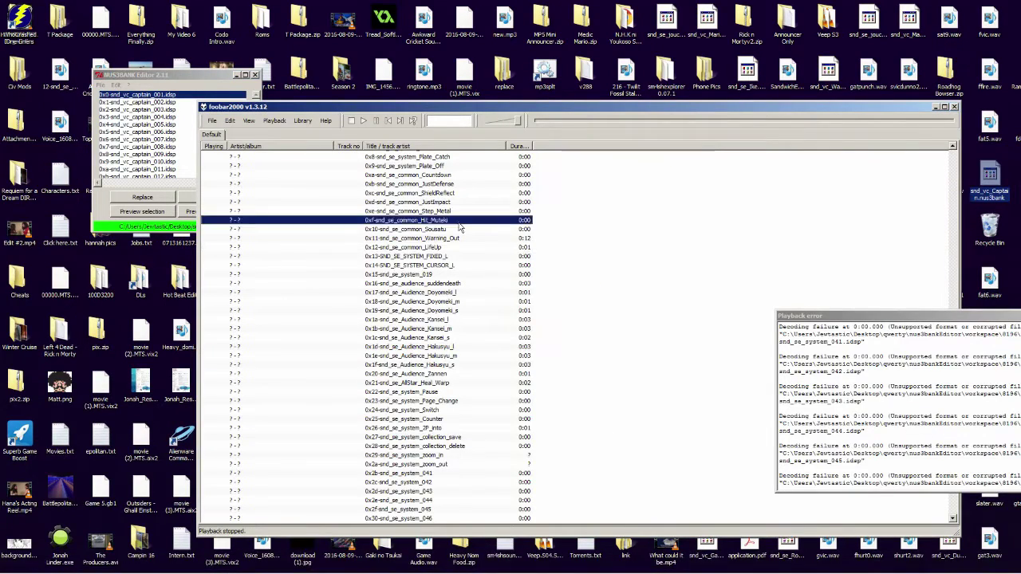
{"action": "key", "text": "ctrl+a"}
{"action": "key", "text": "Delete"}
{"action": "left_click_drag", "start_coordinate": [383, 111], "coordinate": [713, 102]}
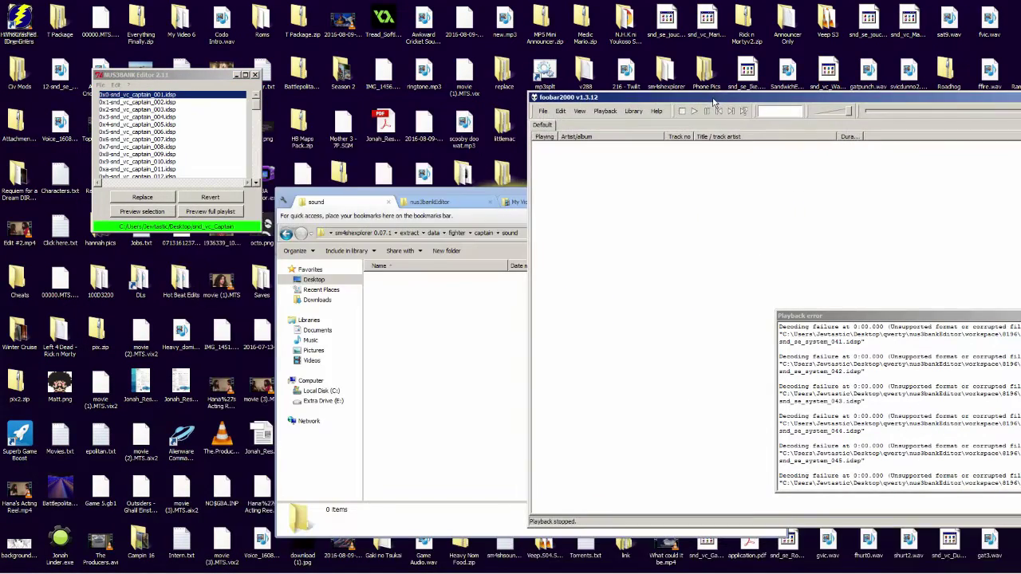
Switch to the file window and open the 32280 folder inside nus3bankEditor's workspace folder
{"action": "left_click_drag", "start_coordinate": [162, 97], "coordinate": [188, 94]}
{"action": "left_click", "coordinate": [503, 349]}
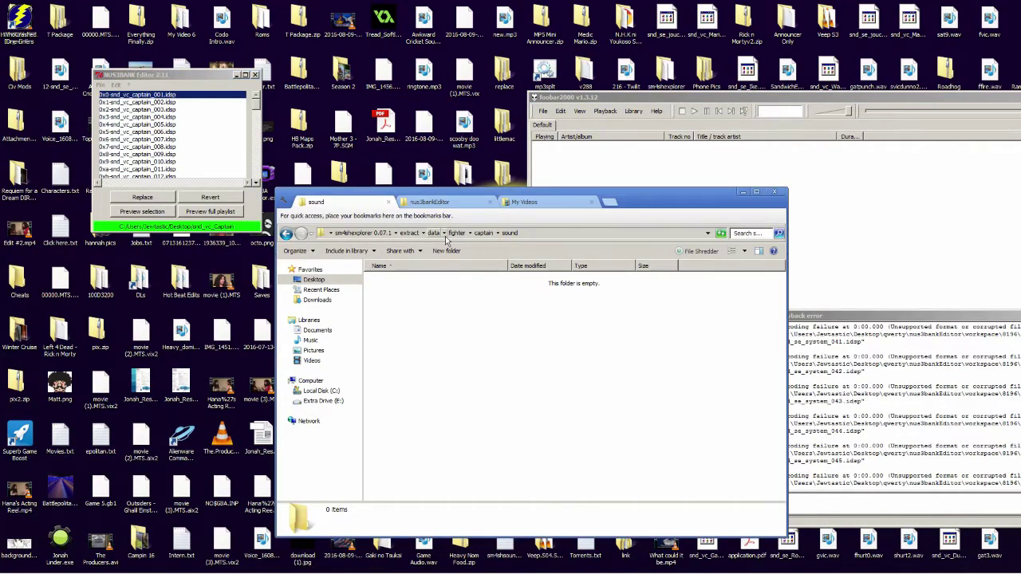
{"action": "left_click", "coordinate": [415, 205]}
{"action": "left_click_drag", "start_coordinate": [627, 204], "coordinate": [576, 184]}
{"action": "double_click", "coordinate": [369, 261]}
{"action": "double_click", "coordinate": [353, 261]}
Add all the IDSP files in the 32280 folder to the foobar2000 playlist and bring the playlist fully into view
{"action": "left_click", "coordinate": [366, 284]}
{"action": "key", "text": "ctrl+a"}
{"action": "left_click_drag", "start_coordinate": [414, 308], "coordinate": [820, 214]}
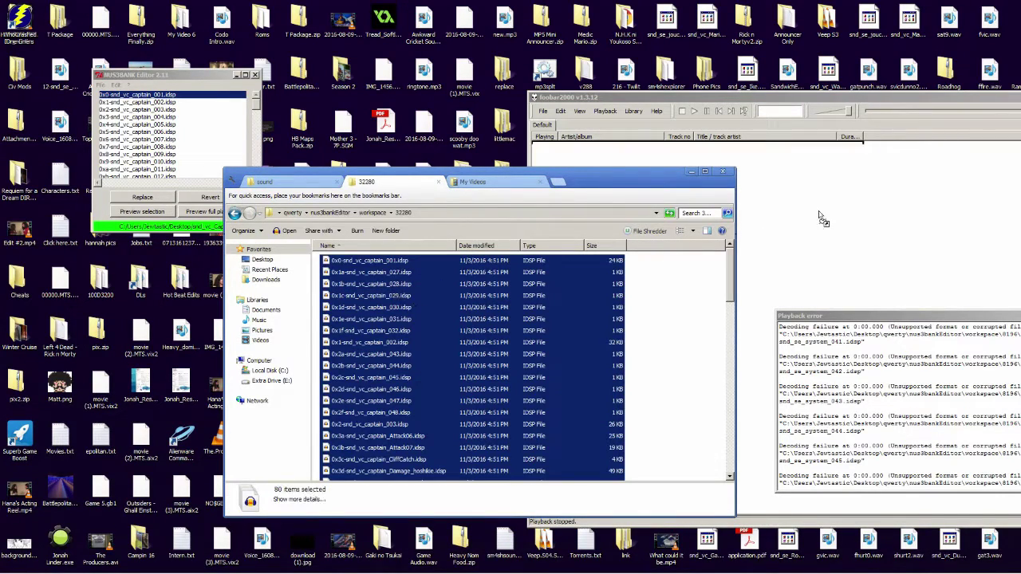
{"action": "left_click_drag", "start_coordinate": [683, 98], "coordinate": [555, 67]}
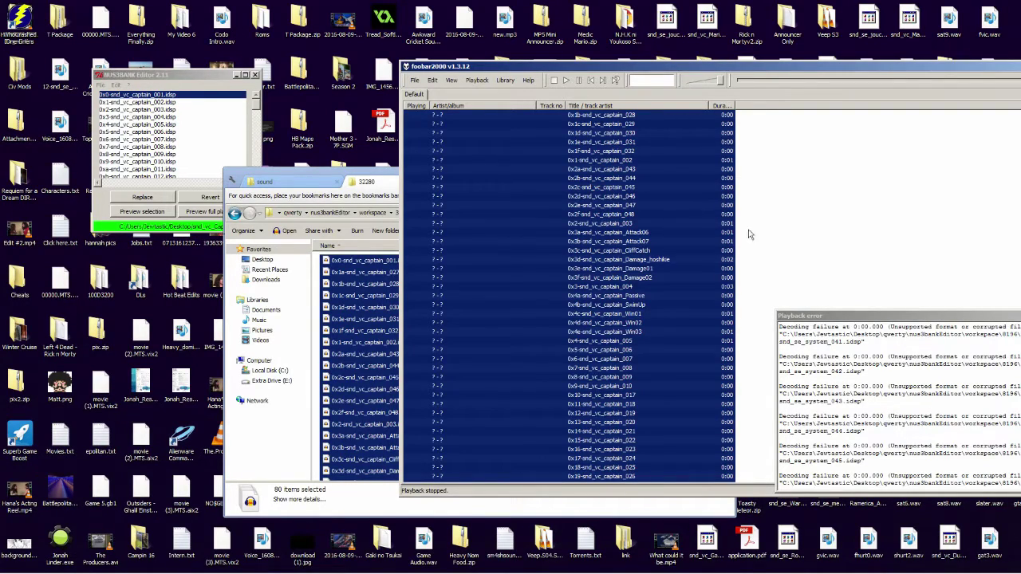
Arrange the editor and player windows, and play the playlist from 0x1b-snd_vc_captain_028 for a few tracks before stopping it
{"action": "left_click", "coordinate": [611, 168]}
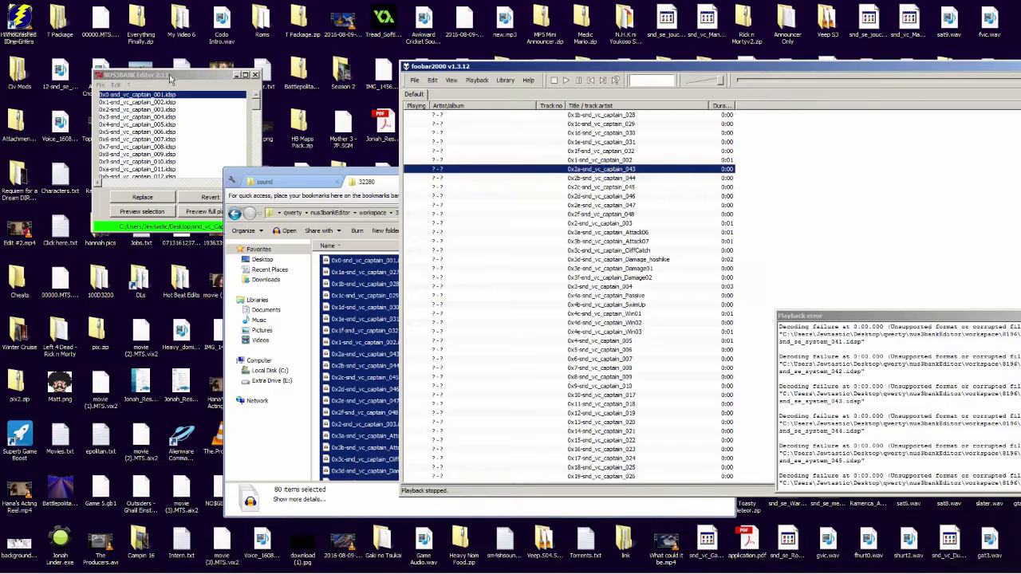
{"action": "left_click_drag", "start_coordinate": [175, 75], "coordinate": [143, 67]}
{"action": "left_click_drag", "start_coordinate": [482, 67], "coordinate": [489, 72]}
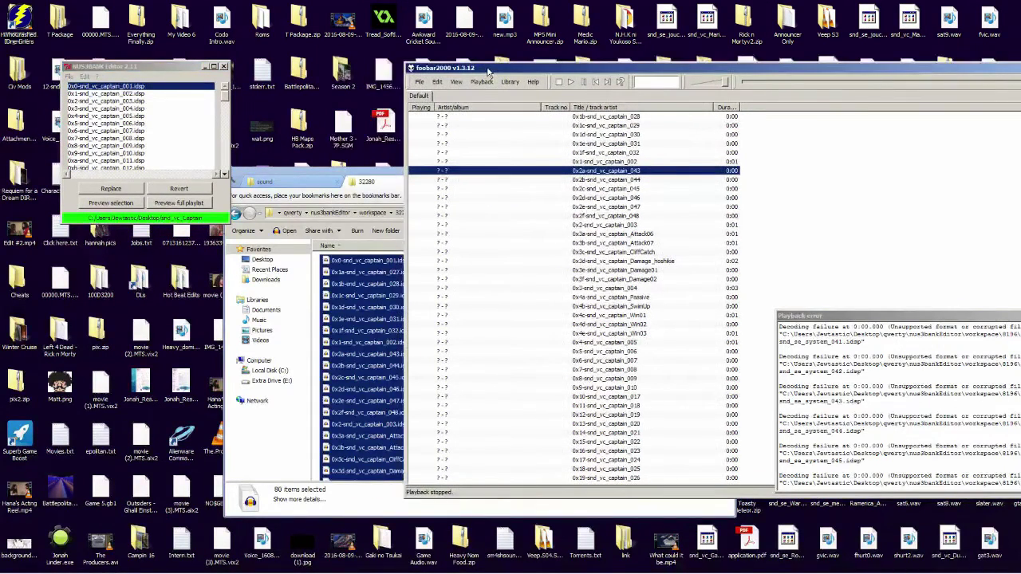
{"action": "double_click", "coordinate": [588, 117]}
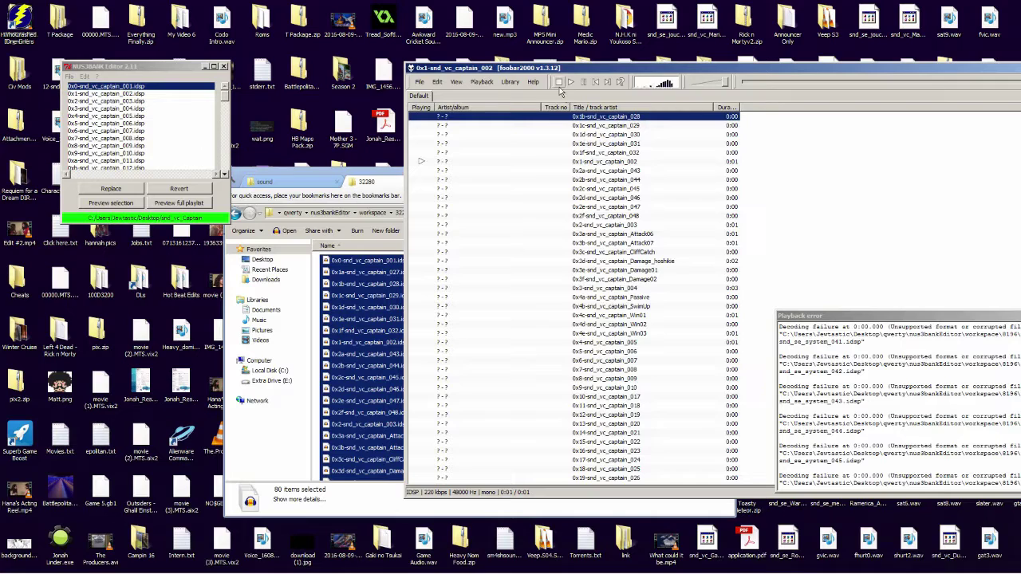
{"action": "left_click", "coordinate": [558, 82]}
{"action": "left_click_drag", "start_coordinate": [579, 70], "coordinate": [537, 57]}
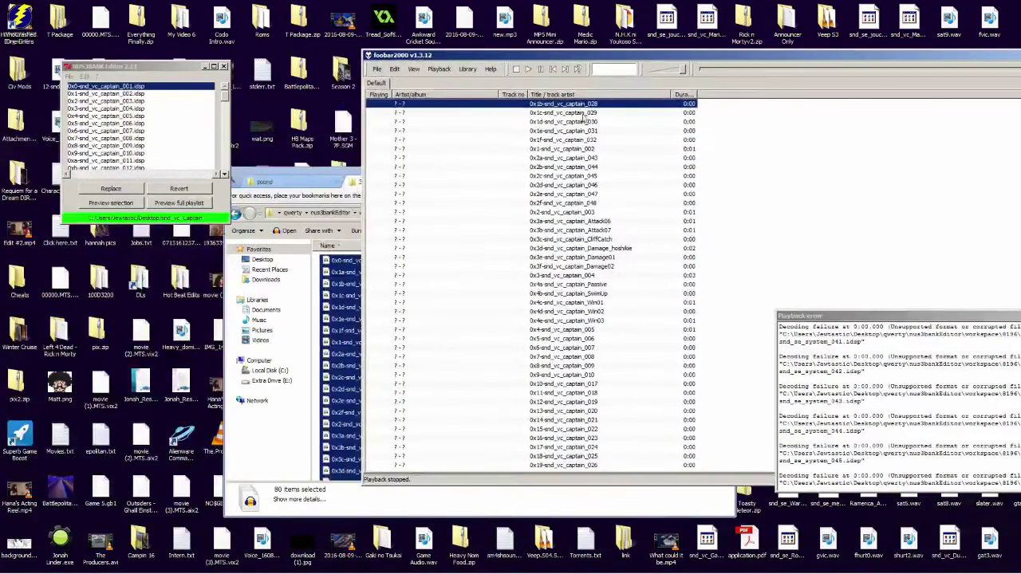
Switch to Sm4shExplorer and view the nus3bank files in the sound folder under data, fighter and cloud
{"action": "left_click", "coordinate": [343, 307]}
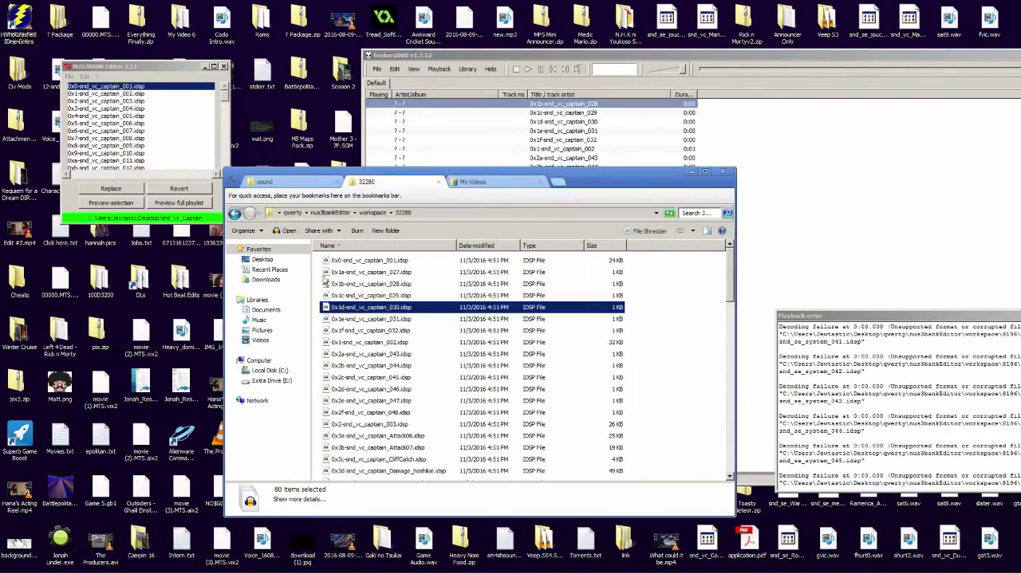
{"action": "left_click", "coordinate": [737, 564]}
{"action": "left_click", "coordinate": [540, 298]}
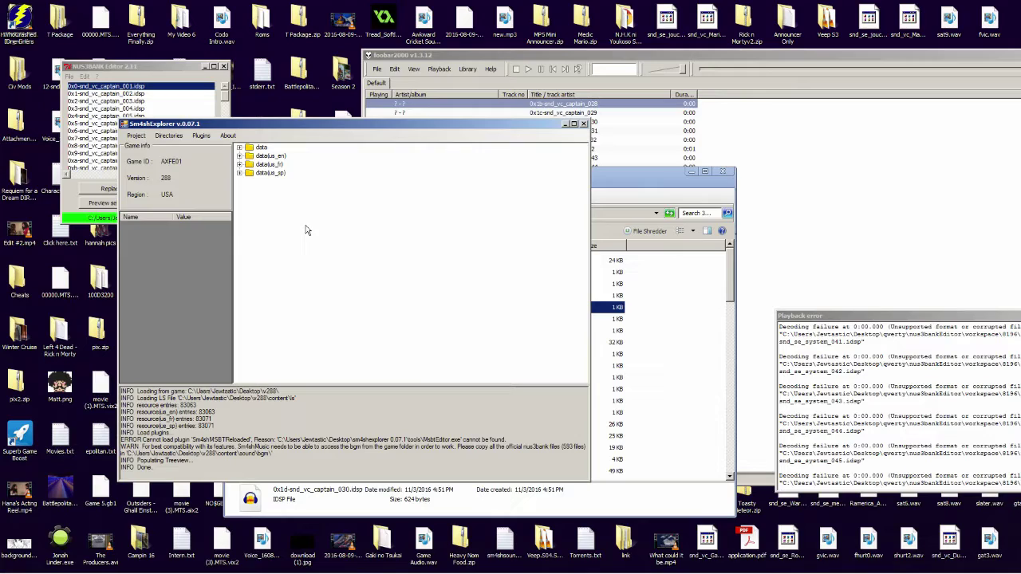
{"action": "left_click", "coordinate": [239, 148]}
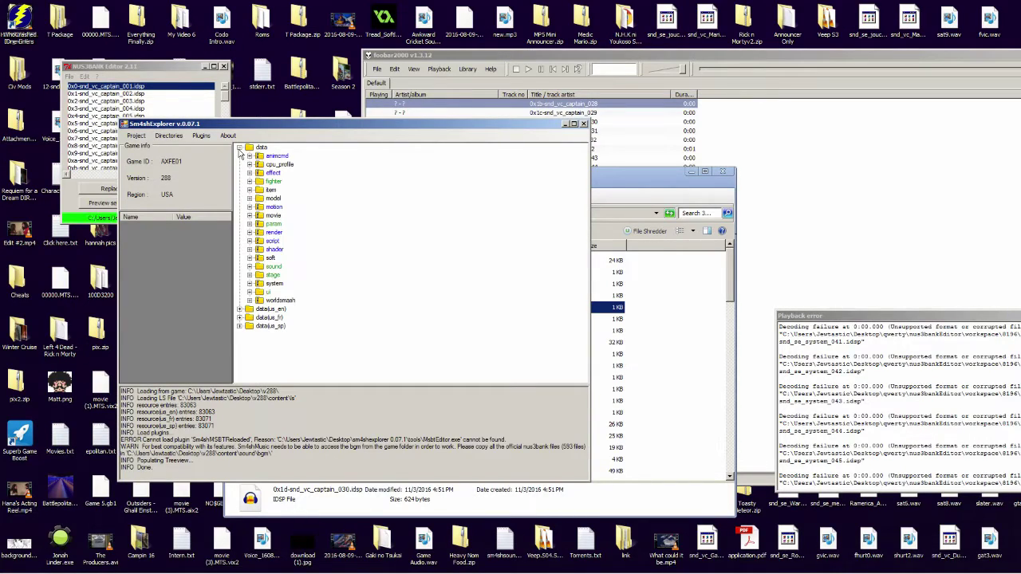
{"action": "left_click", "coordinate": [249, 183]}
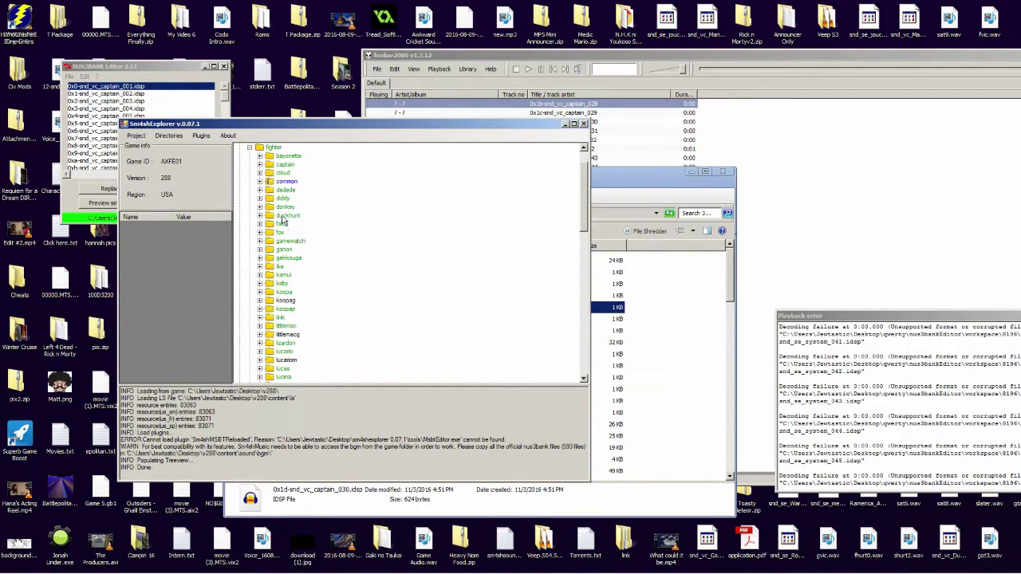
{"action": "left_click", "coordinate": [279, 173]}
{"action": "left_click", "coordinate": [259, 173]}
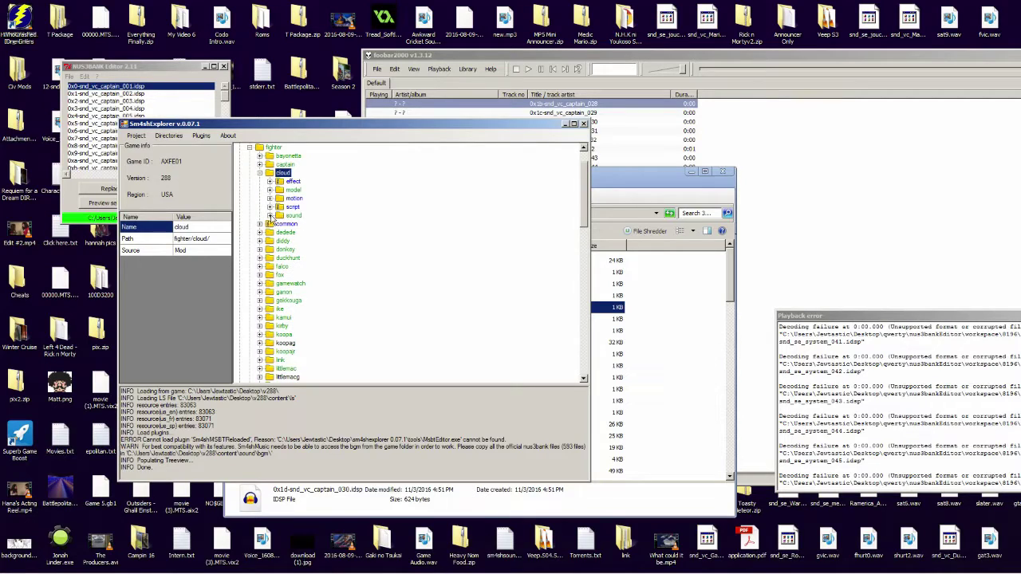
{"action": "left_click", "coordinate": [269, 215]}
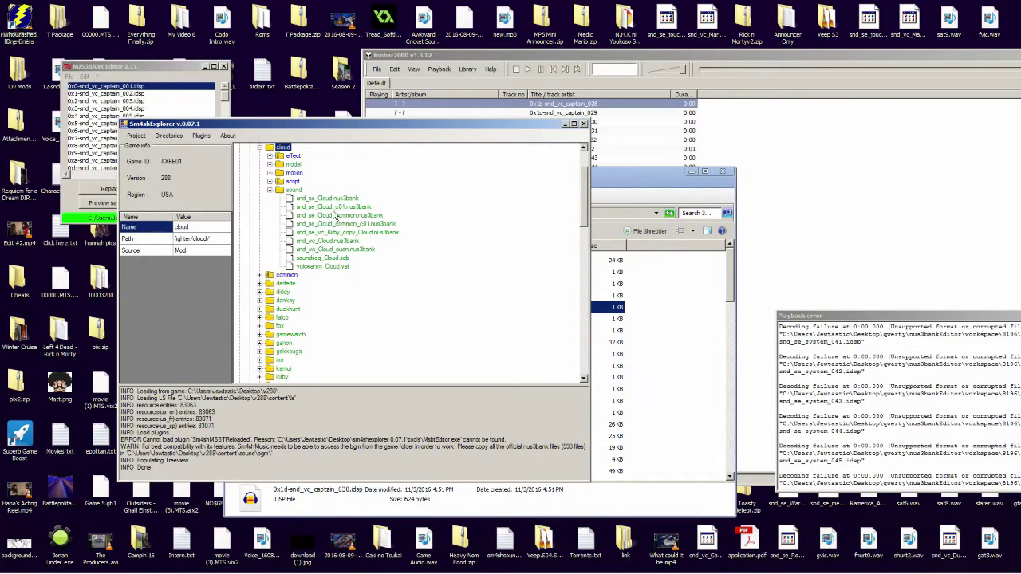
{"action": "scroll", "coordinate": [339, 249], "scroll_direction": "up", "scroll_amount": 2}
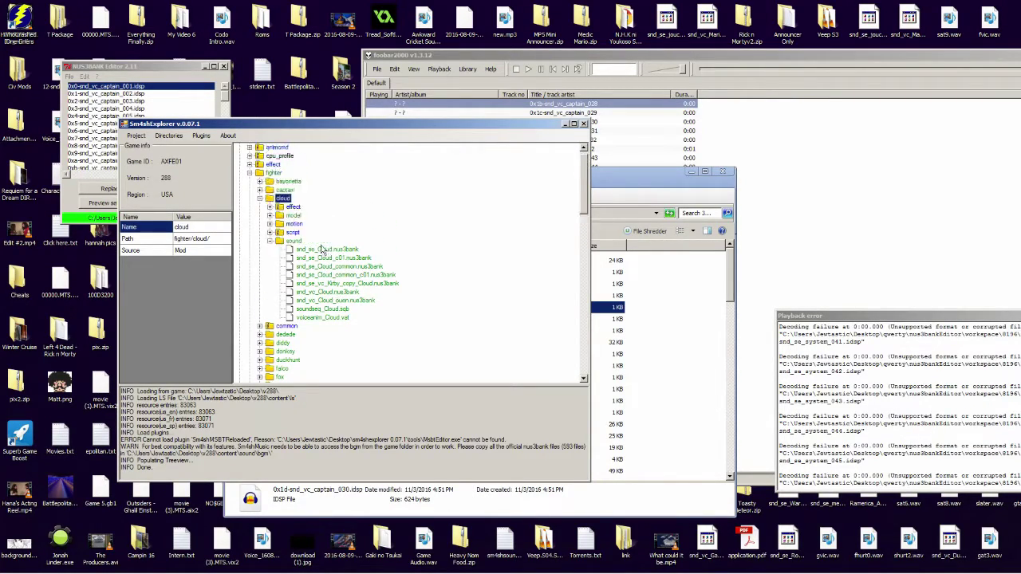
Collapse the fighter folder, locate snd_se_joucyu.nus3bank under data's sound/se folder and close Sm4shExplorer
{"action": "left_click", "coordinate": [270, 242]}
{"action": "left_click", "coordinate": [259, 198]}
{"action": "left_click", "coordinate": [249, 173]}
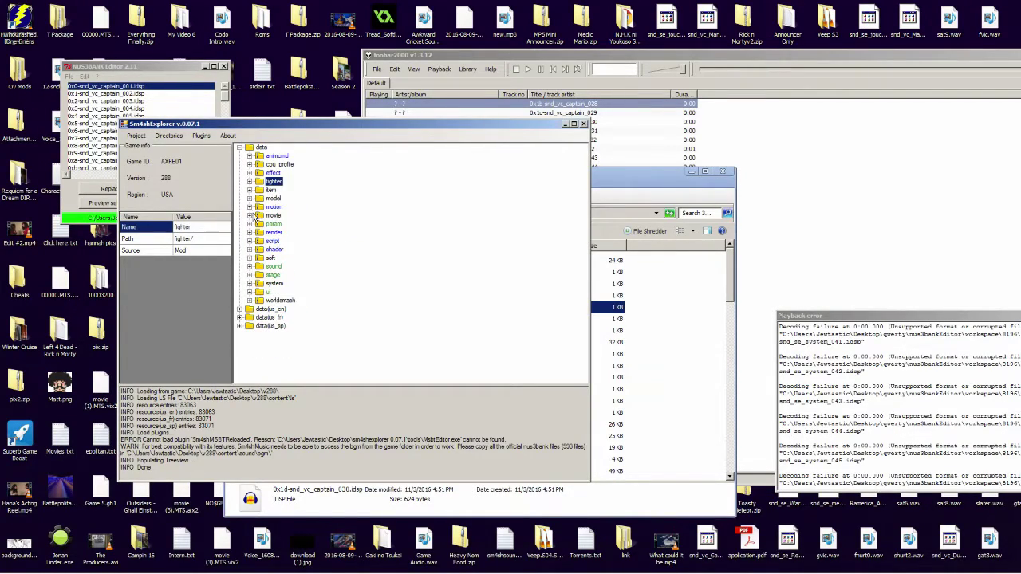
{"action": "left_click", "coordinate": [250, 267]}
{"action": "left_click", "coordinate": [260, 285]}
{"action": "scroll", "coordinate": [263, 289], "scroll_direction": "down", "scroll_amount": 9}
{"action": "scroll", "coordinate": [243, 259], "scroll_direction": "up", "scroll_amount": 6}
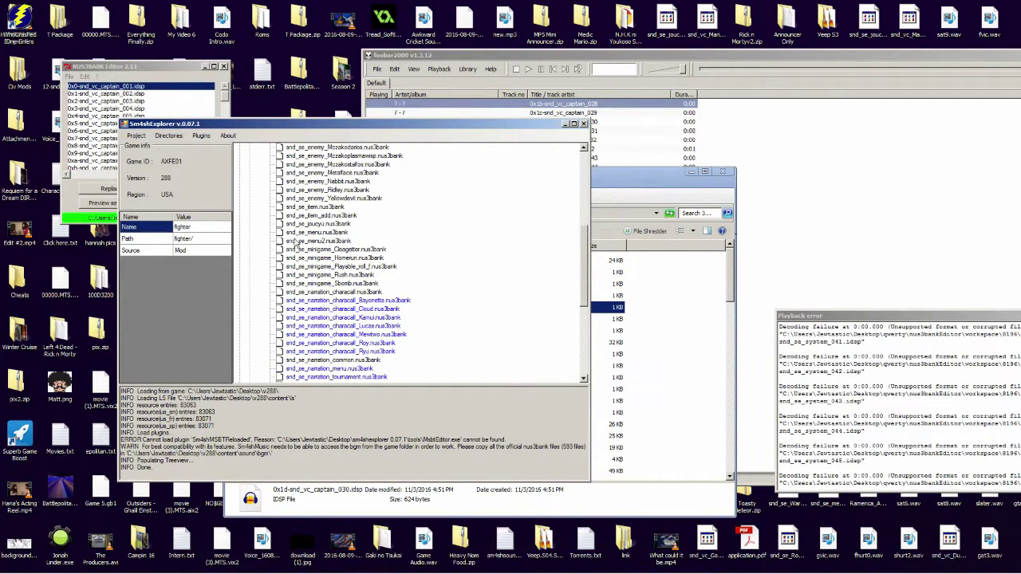
{"action": "left_click", "coordinate": [335, 225]}
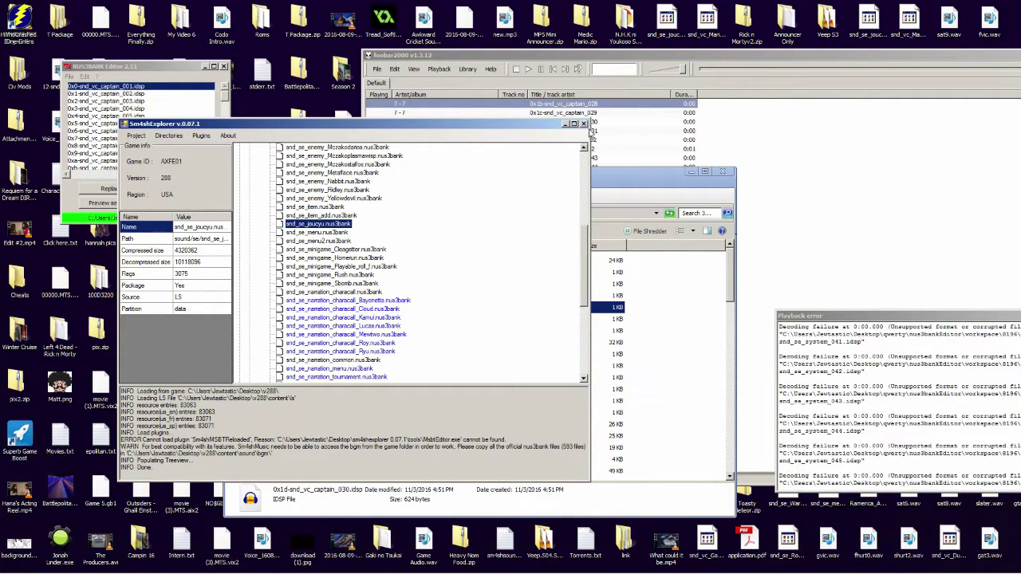
{"action": "left_click", "coordinate": [583, 123]}
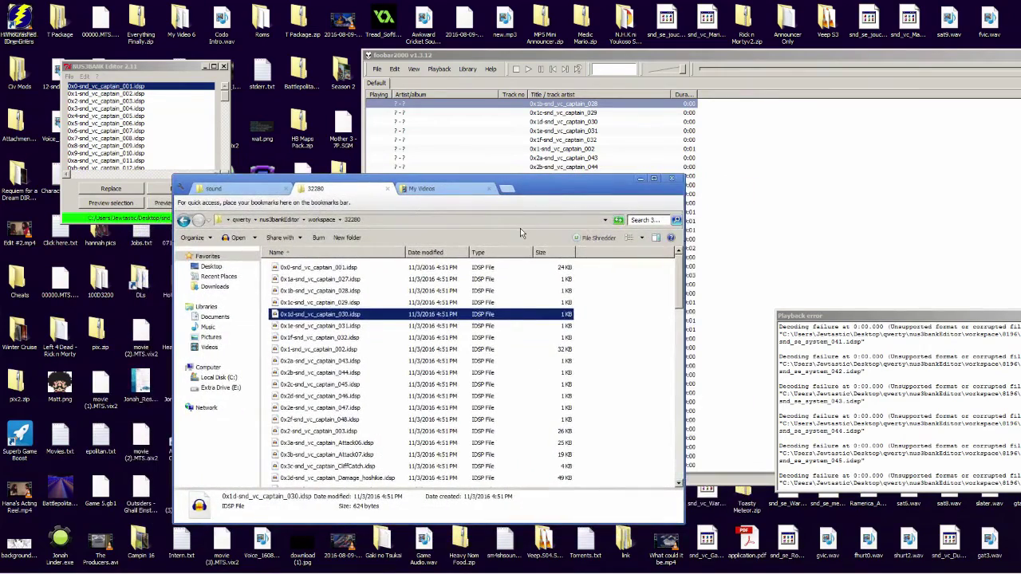
Play 0x3a-snd_vc_captain_Attack06 in the foobar2000 playlist and stop playback
{"action": "left_click", "coordinate": [530, 158]}
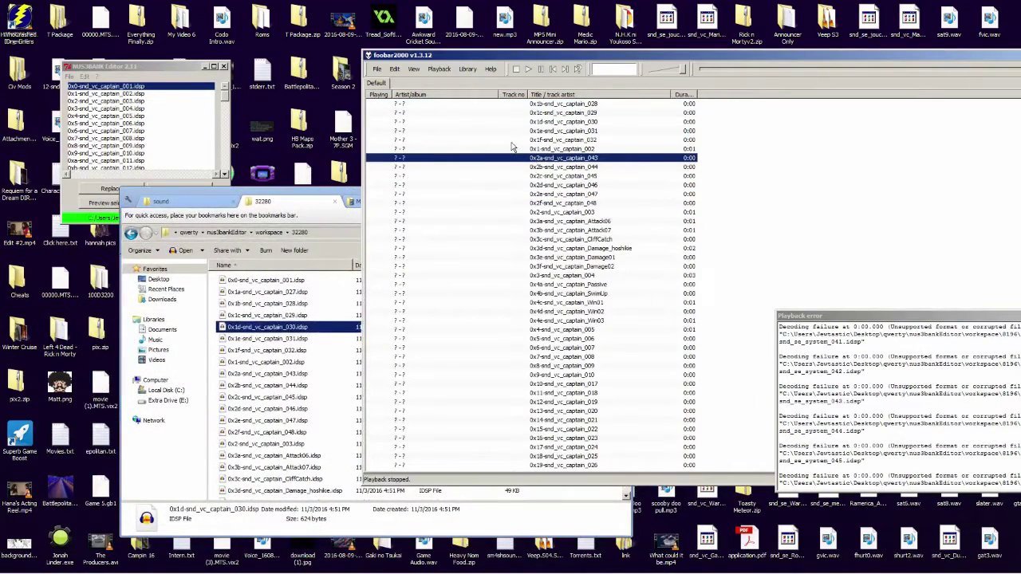
{"action": "scroll", "coordinate": [573, 225], "scroll_direction": "down", "scroll_amount": 2}
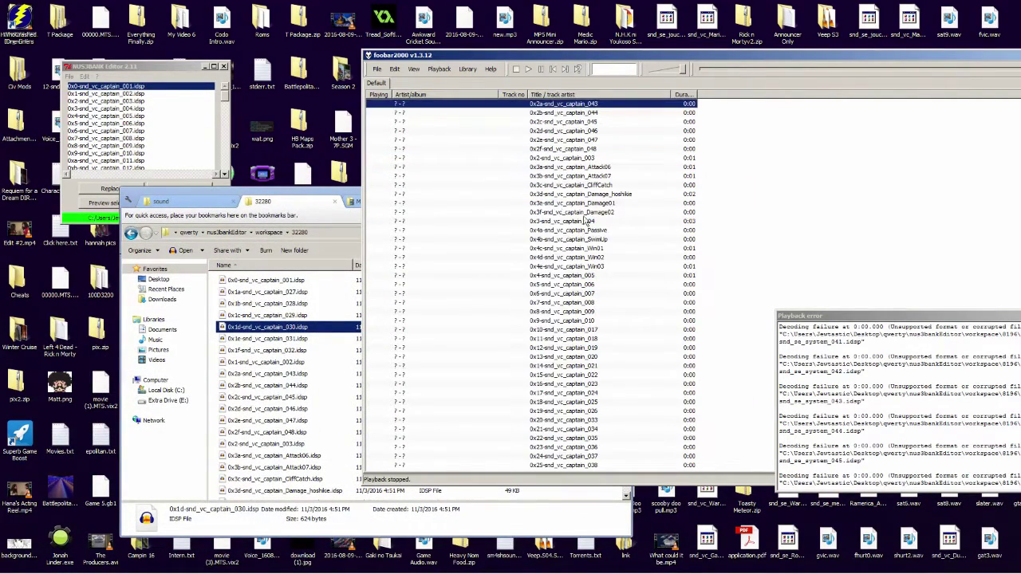
{"action": "double_click", "coordinate": [608, 169]}
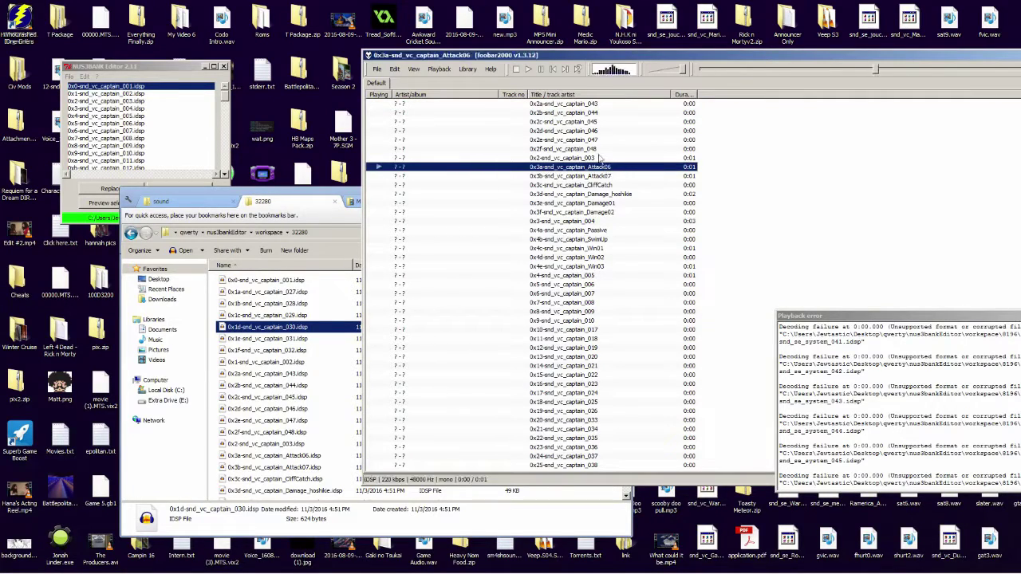
{"action": "left_click", "coordinate": [515, 70]}
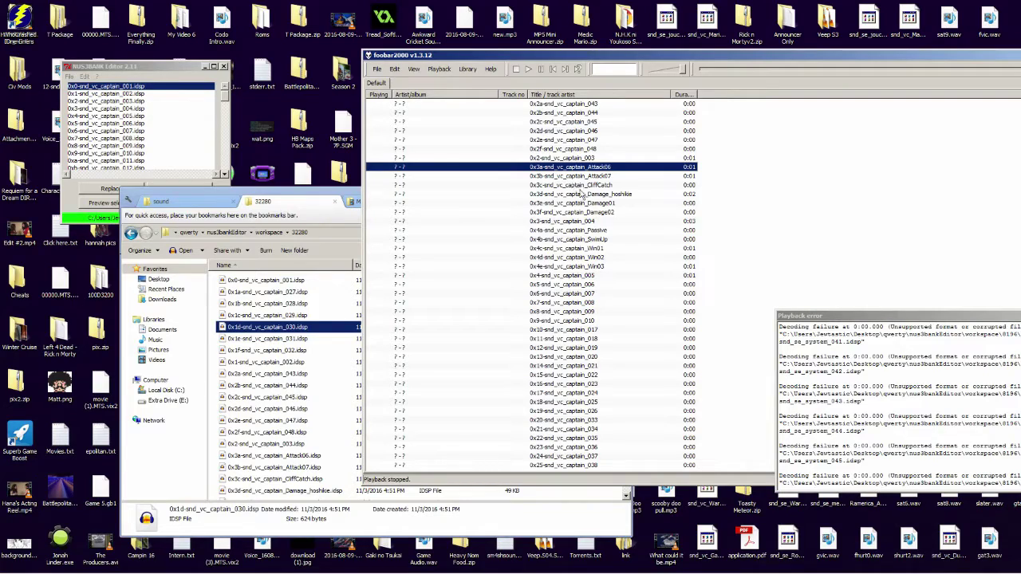
Preview the 0x3d-snd_vc_captain_Damage_hoshkie and 0x31-snd_vc_ouen_Captain clips from the playlist, stopping playback after each
{"action": "scroll", "coordinate": [582, 196], "scroll_direction": "down", "scroll_amount": 1}
{"action": "double_click", "coordinate": [598, 166]}
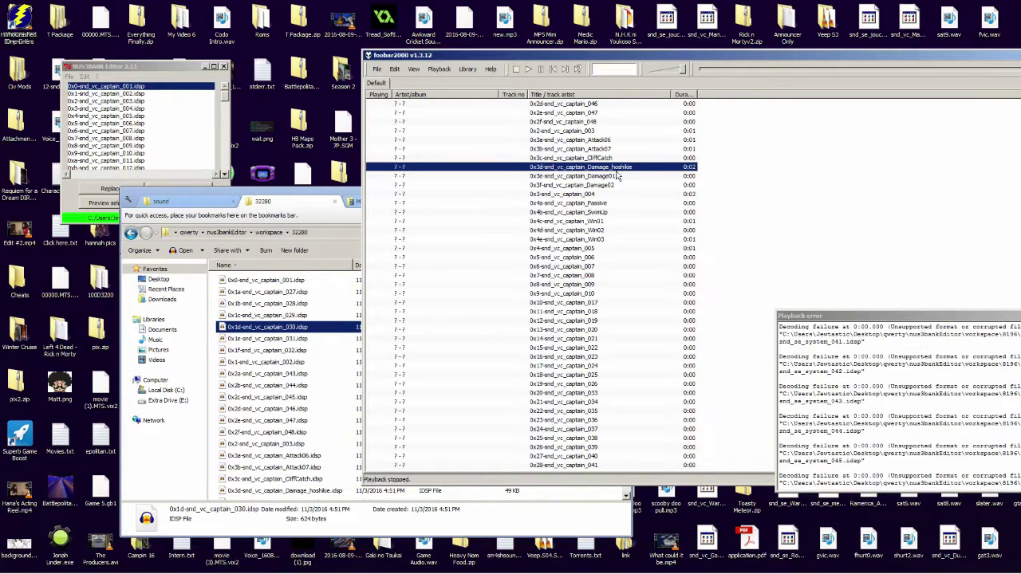
{"action": "scroll", "coordinate": [481, 234], "scroll_direction": "up", "scroll_amount": 3}
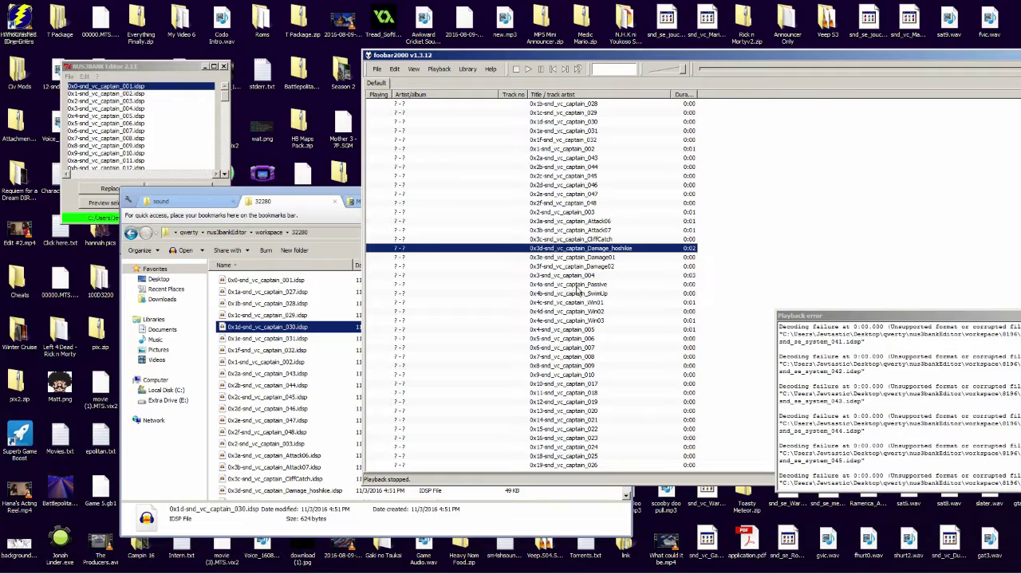
{"action": "scroll", "coordinate": [574, 292], "scroll_direction": "down", "scroll_amount": 4}
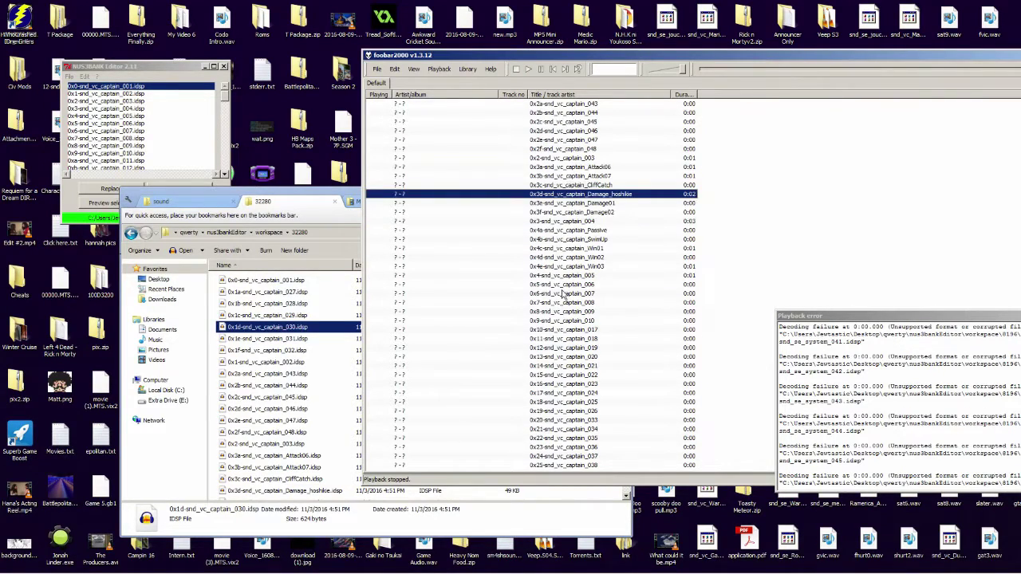
{"action": "scroll", "coordinate": [564, 295], "scroll_direction": "down", "scroll_amount": 6}
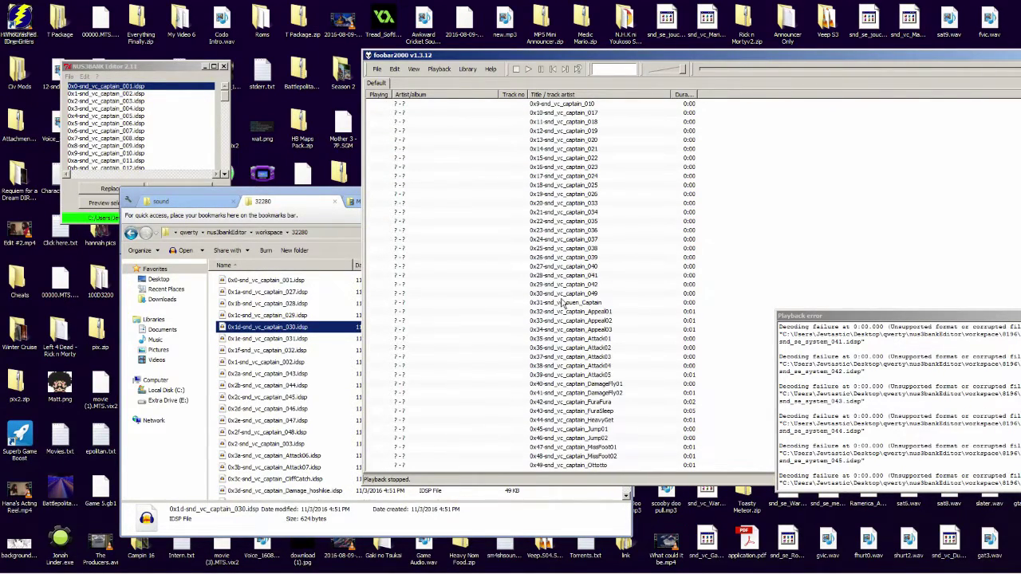
{"action": "scroll", "coordinate": [524, 291], "scroll_direction": "down", "scroll_amount": 1}
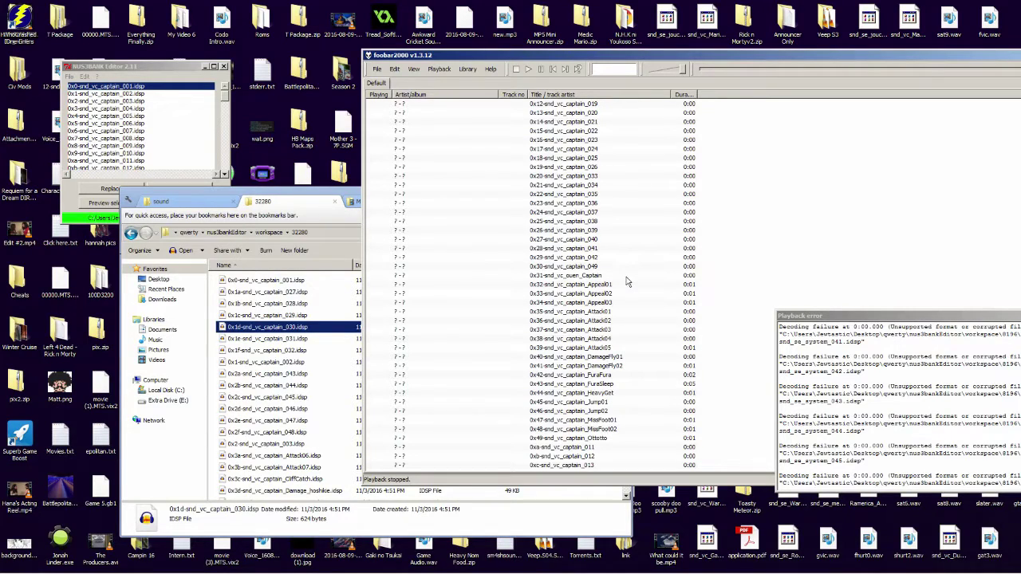
{"action": "double_click", "coordinate": [627, 276]}
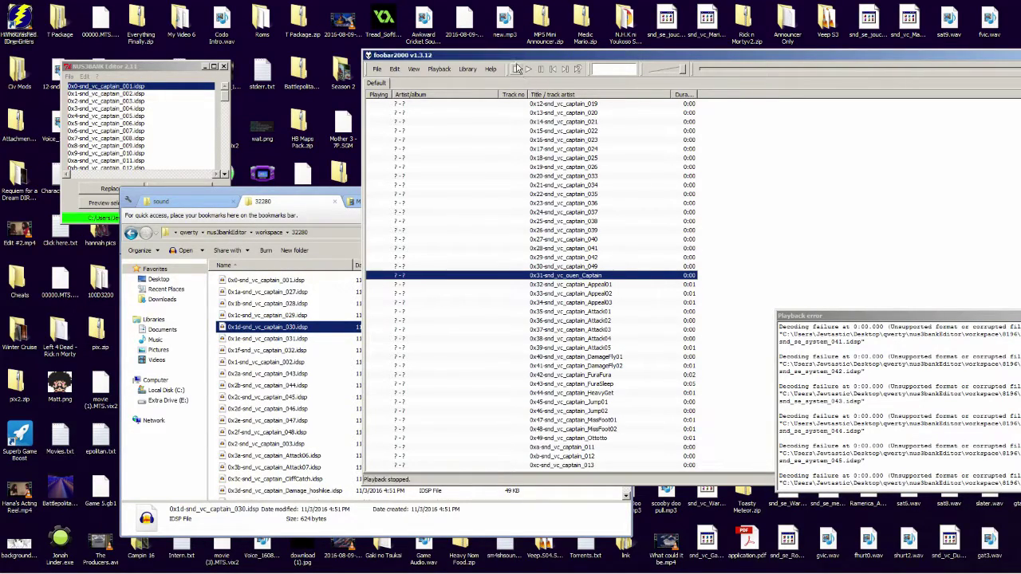
Preview the 0x49-snd_vc_captain_Ottotto and 0x0-snd_vc_captain_001 clips from the playlist, stopping playback after each
{"action": "scroll", "coordinate": [587, 210], "scroll_direction": "down", "scroll_amount": 2}
{"action": "scroll", "coordinate": [587, 210], "scroll_direction": "down", "scroll_amount": 2}
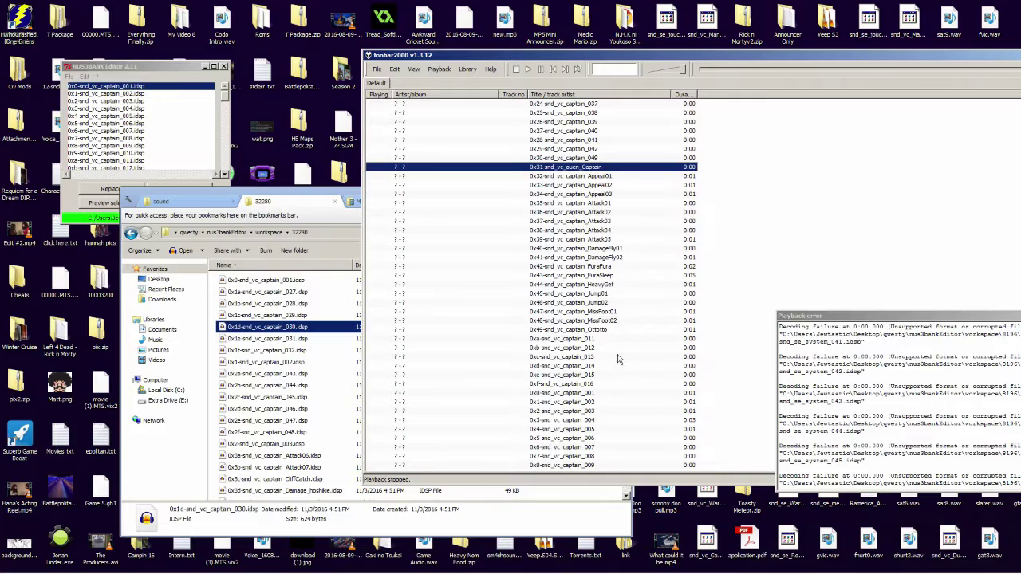
{"action": "double_click", "coordinate": [606, 331]}
{"action": "scroll", "coordinate": [501, 157], "scroll_direction": "down", "scroll_amount": 1}
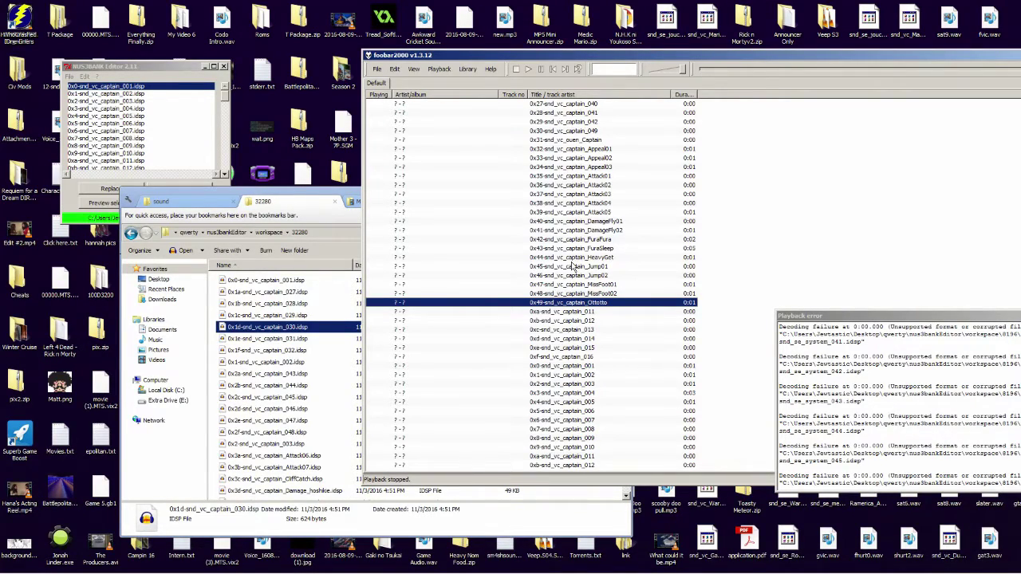
{"action": "scroll", "coordinate": [590, 279], "scroll_direction": "down", "scroll_amount": 8}
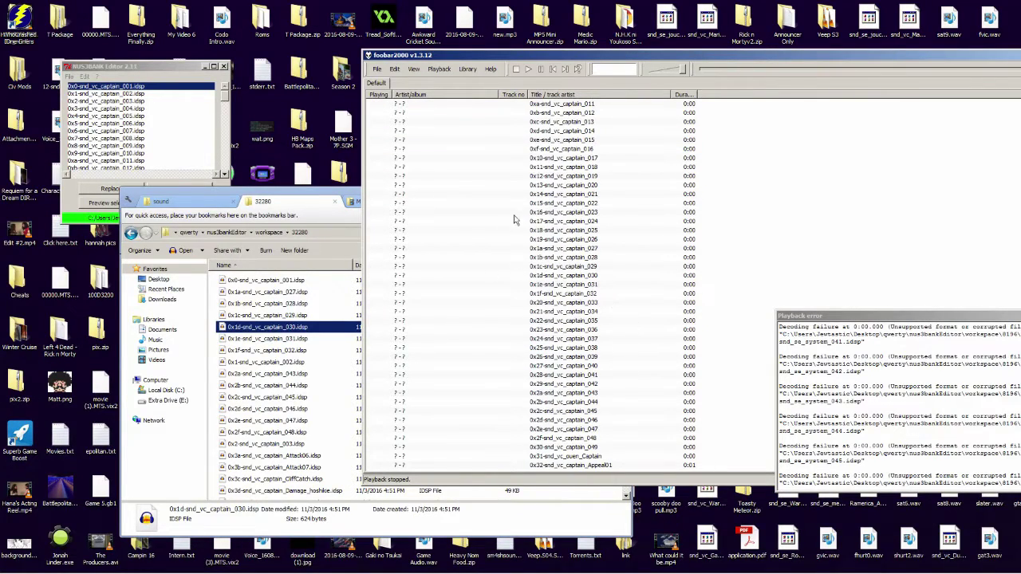
{"action": "scroll", "coordinate": [518, 223], "scroll_direction": "up", "scroll_amount": 6}
{"action": "scroll", "coordinate": [530, 225], "scroll_direction": "up", "scroll_amount": 1}
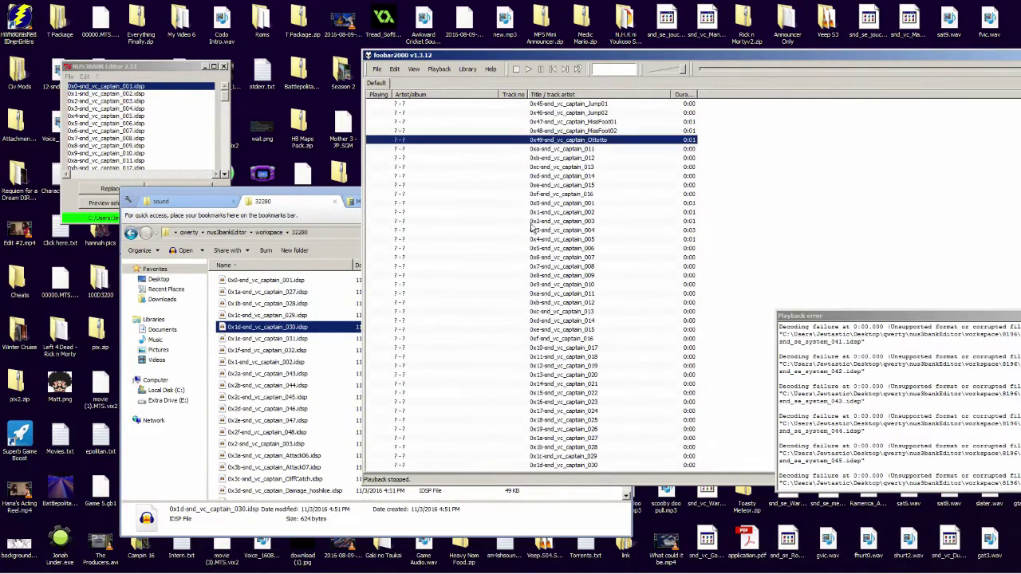
{"action": "left_click", "coordinate": [608, 204]}
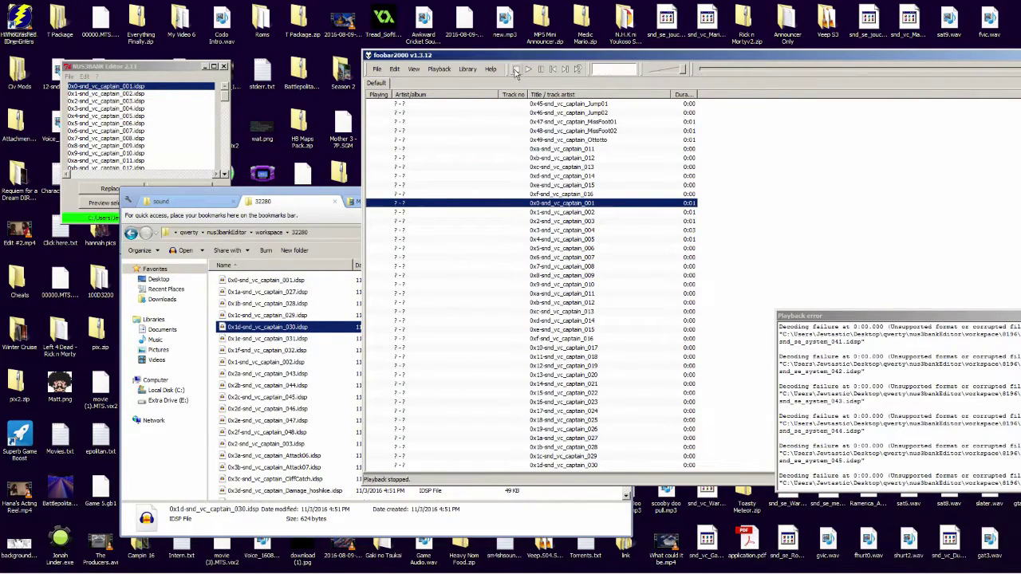
Select 0x3d-snd_vc_captain_Damage_hoshkie.idsp in NUS3BANK Editor and the matching track in the foobar2000 playlist
{"action": "scroll", "coordinate": [563, 231], "scroll_direction": "down", "scroll_amount": 4}
{"action": "scroll", "coordinate": [630, 291], "scroll_direction": "down", "scroll_amount": 11}
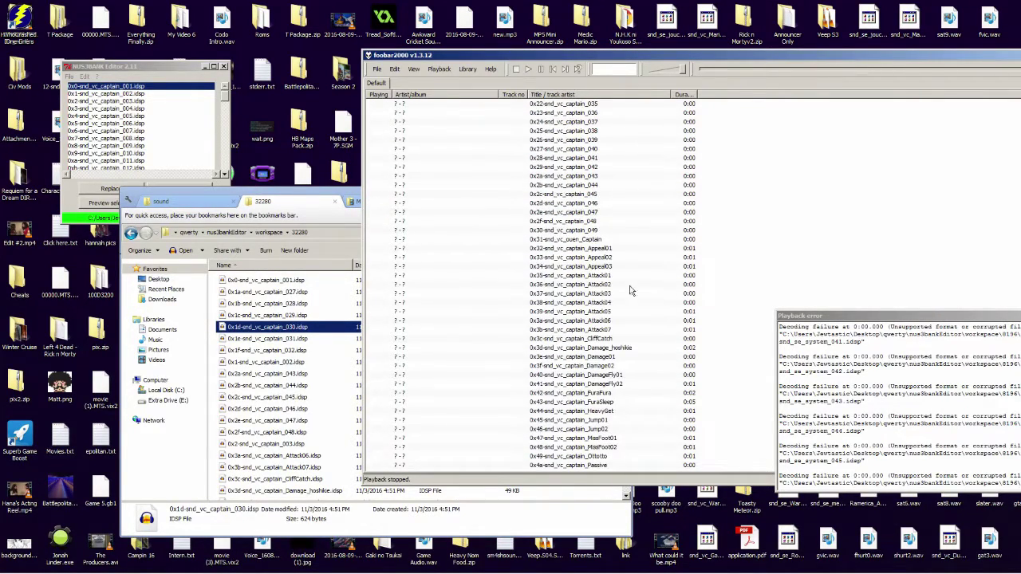
{"action": "scroll", "coordinate": [550, 278], "scroll_direction": "down", "scroll_amount": 2}
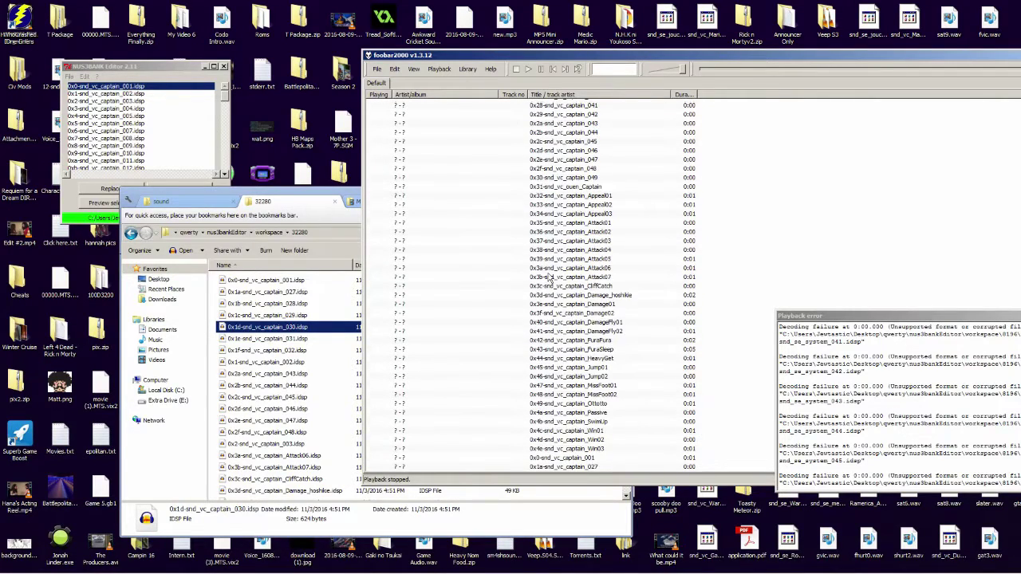
{"action": "left_click", "coordinate": [157, 142]}
{"action": "scroll", "coordinate": [160, 140], "scroll_direction": "down", "scroll_amount": 18}
{"action": "left_click", "coordinate": [161, 125]}
{"action": "scroll", "coordinate": [518, 192], "scroll_direction": "up", "scroll_amount": 7}
{"action": "scroll", "coordinate": [165, 119], "scroll_direction": "down", "scroll_amount": 6}
{"action": "left_click", "coordinate": [478, 196]}
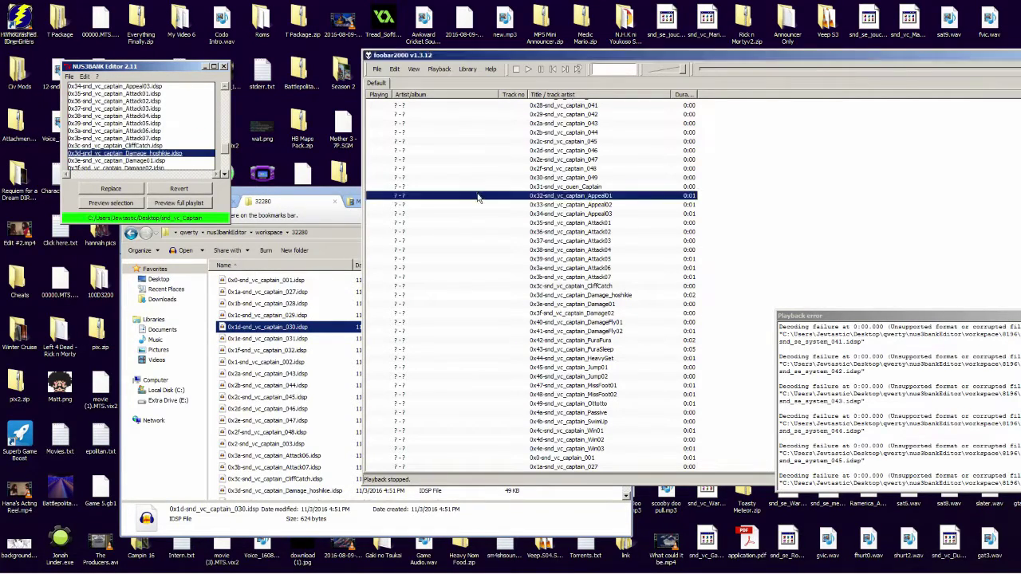
{"action": "scroll", "coordinate": [478, 198], "scroll_direction": "up", "scroll_amount": 20}
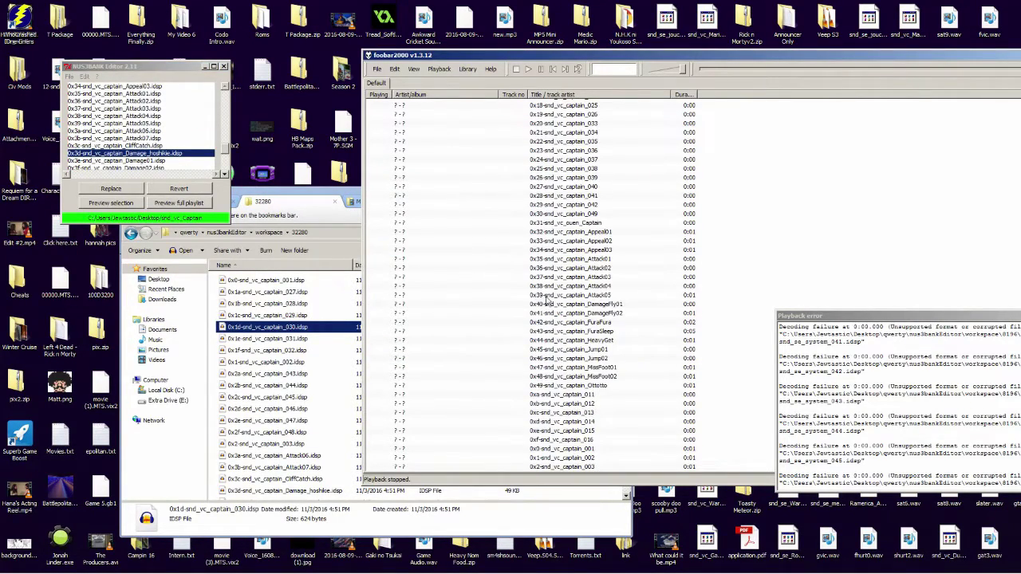
{"action": "left_click", "coordinate": [568, 250]}
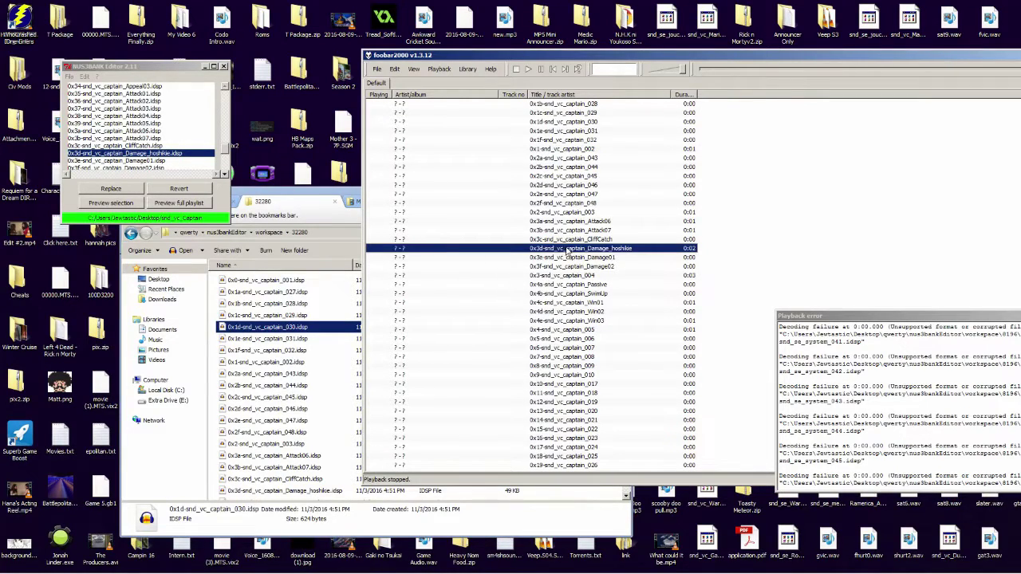
Replace the Damage_hoshkie clip in NUS3BANK Editor with shurtflydeath.wav from the Desktop and play the replaced track in foobar2000
{"action": "left_click", "coordinate": [111, 190]}
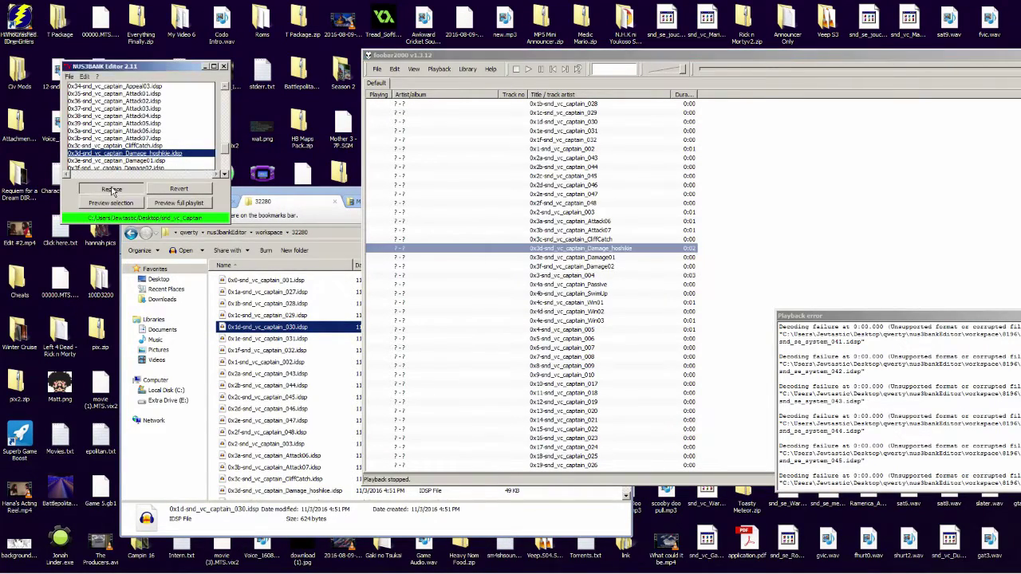
{"action": "left_click", "coordinate": [111, 189]}
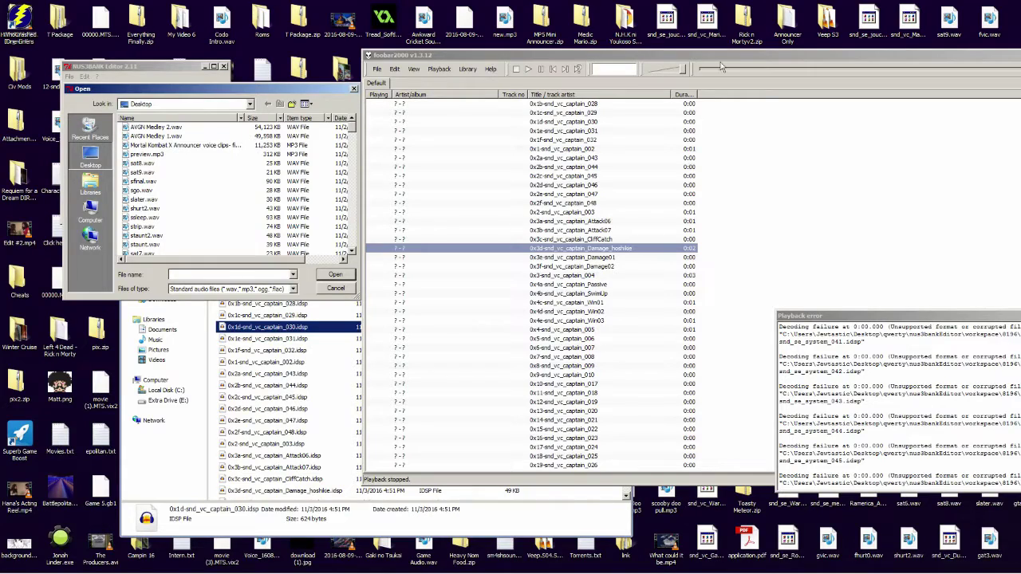
{"action": "type", "text": "sd"}
{"action": "key", "text": "BackSpace"}
{"action": "type", "text": "hu"}
{"action": "key", "text": "Up"}
{"action": "key", "text": "Return"}
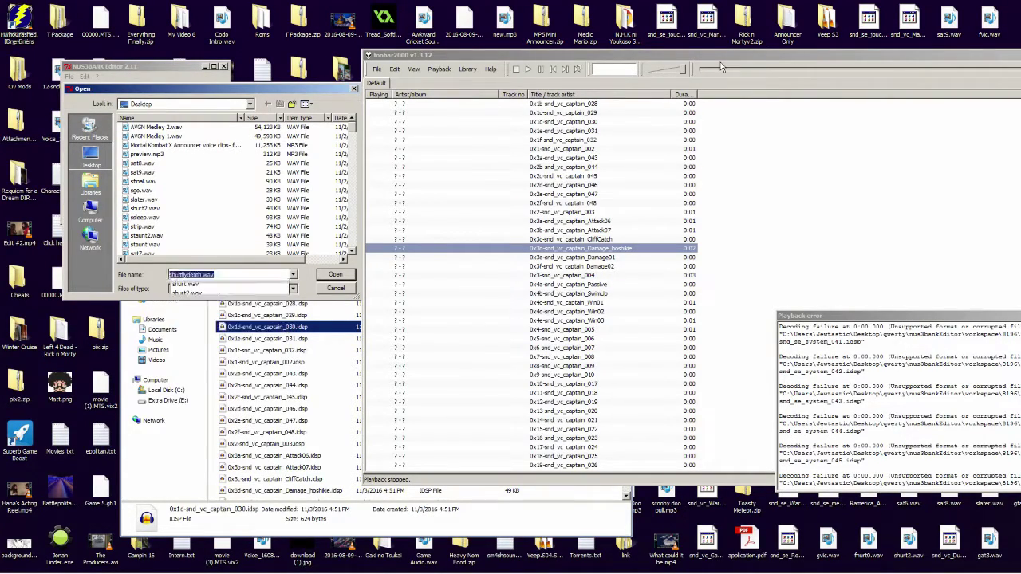
{"action": "key", "text": "Return"}
{"action": "key", "text": "Return"}
{"action": "key", "text": "Return"}
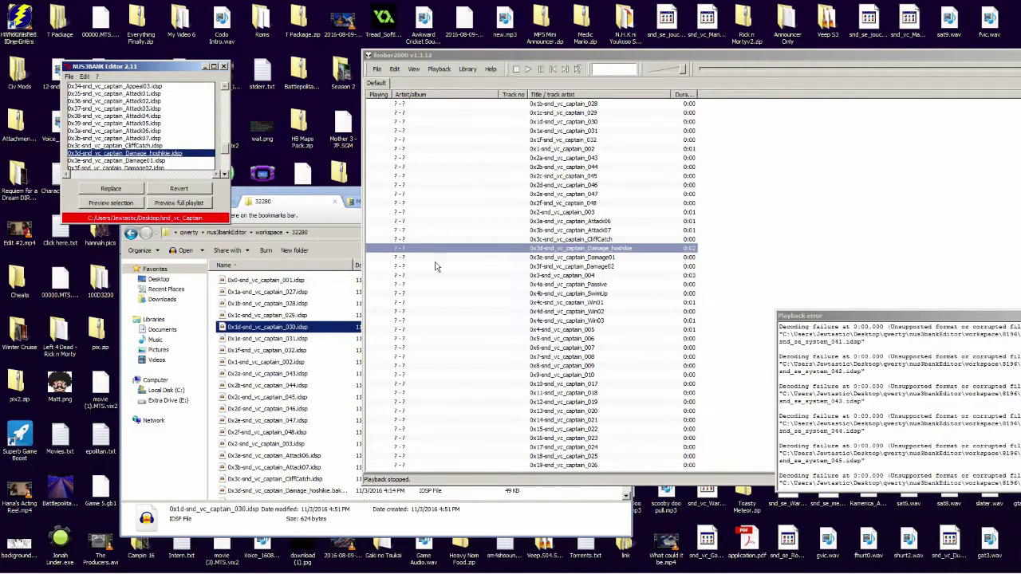
{"action": "left_click", "coordinate": [604, 239]}
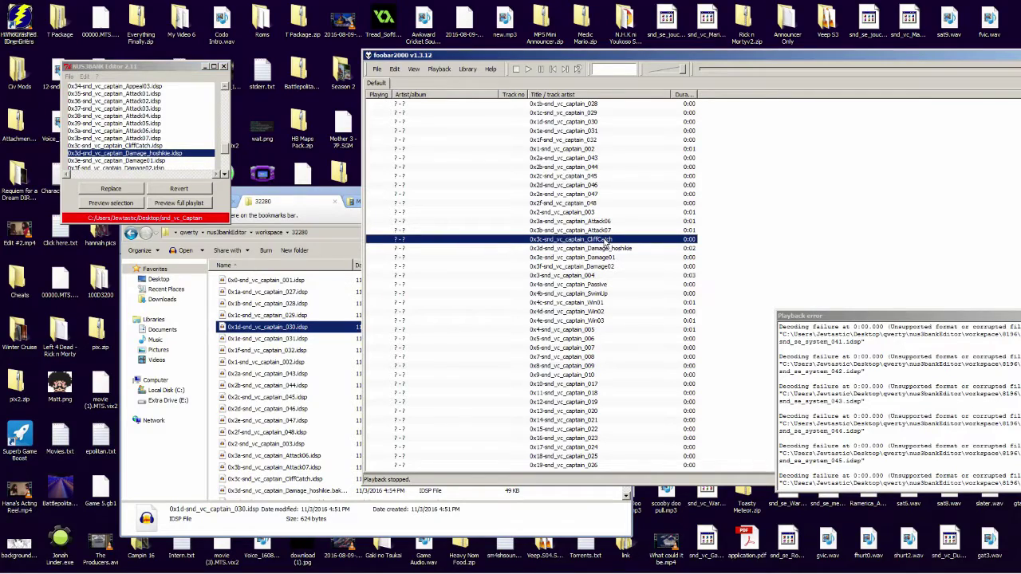
{"action": "double_click", "coordinate": [606, 249]}
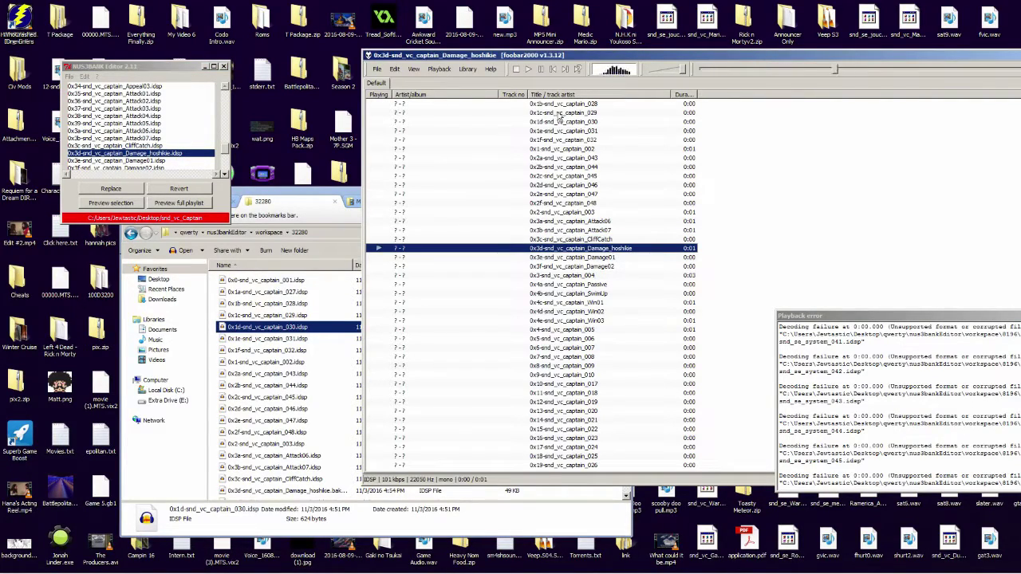
Save the edited bank to snd_vc_Captain.nus3bank in NUS3BANK Editor and dismiss the confirmation
{"action": "left_click", "coordinate": [144, 138]}
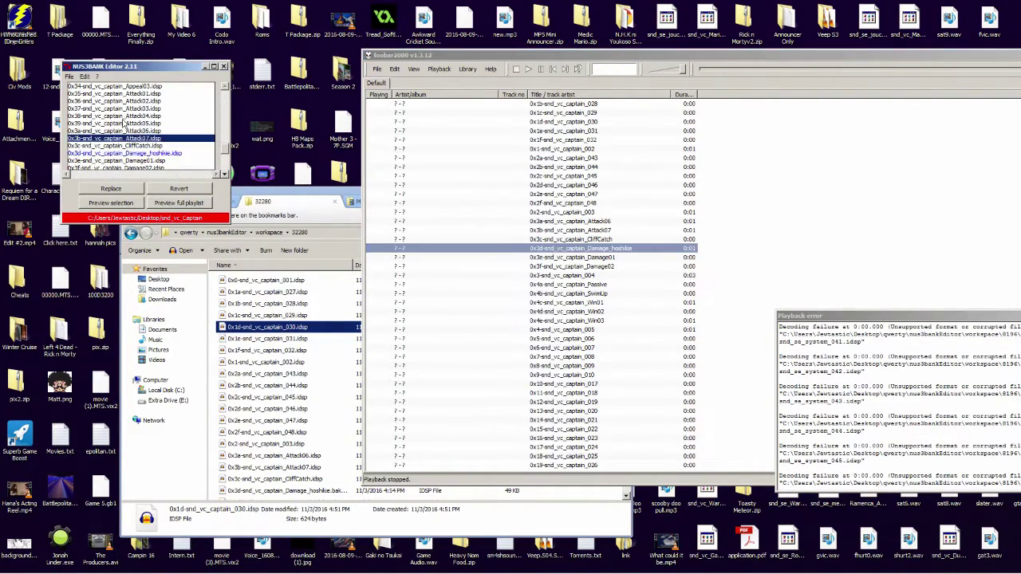
{"action": "left_click", "coordinate": [69, 76]}
{"action": "left_click", "coordinate": [91, 107]}
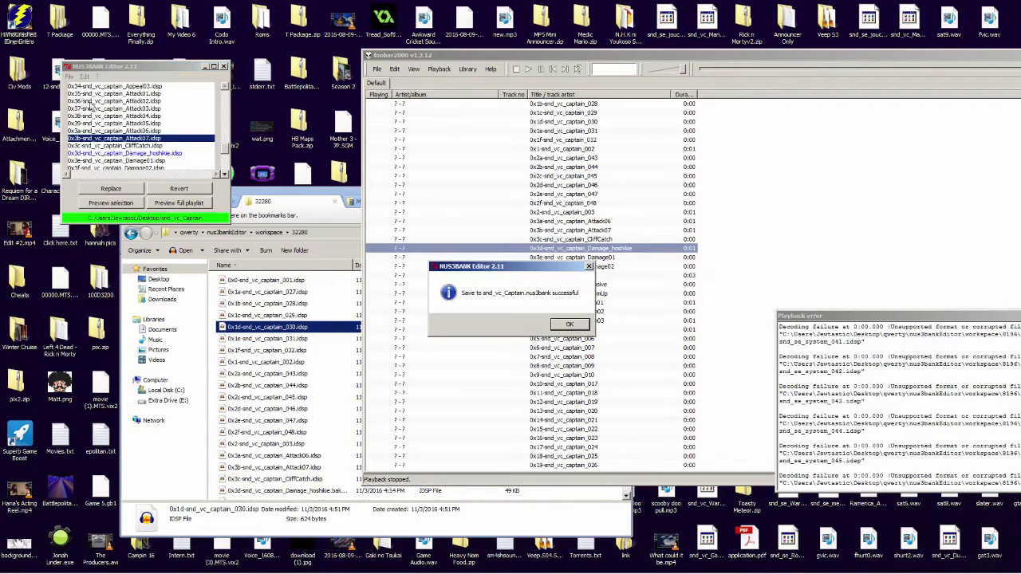
{"action": "left_click", "coordinate": [569, 326]}
View the Replace, Revert, Preview and Export options offered for the Damage_hoshkie entry, then dismiss them
{"action": "left_click", "coordinate": [150, 155]}
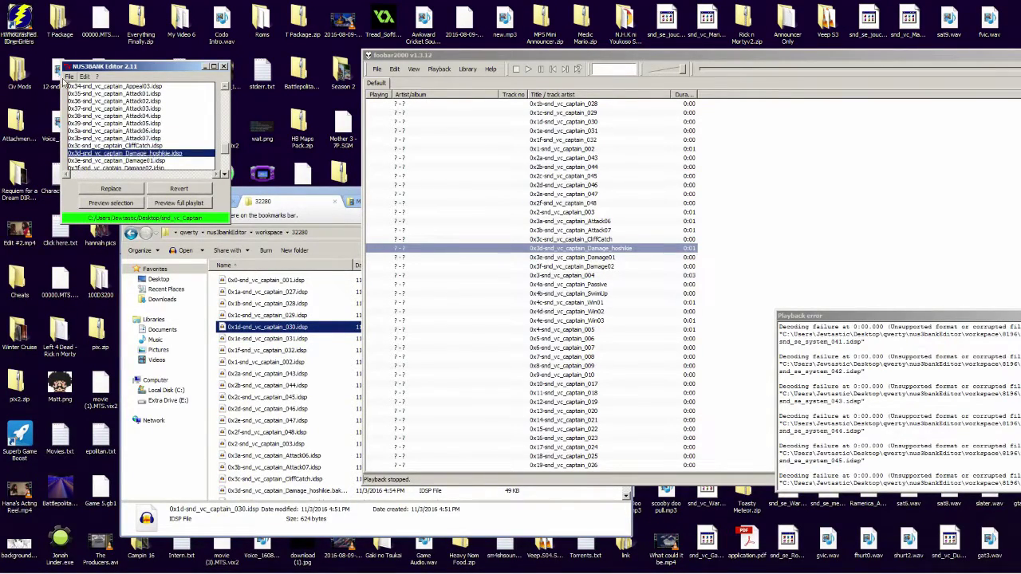
{"action": "left_click", "coordinate": [69, 77]}
{"action": "left_click", "coordinate": [69, 76]}
{"action": "right_click", "coordinate": [160, 155]}
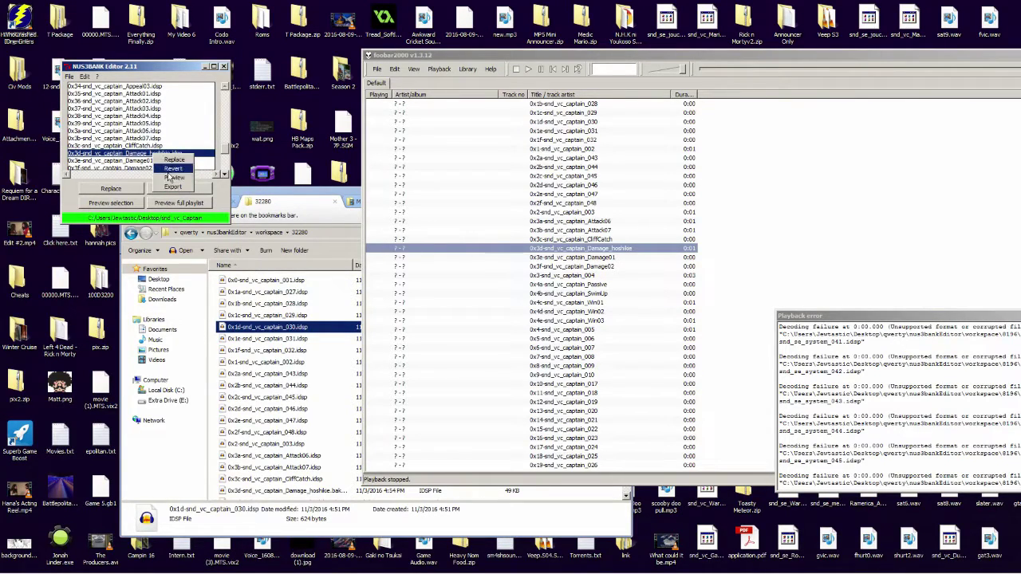
{"action": "left_click", "coordinate": [134, 132]}
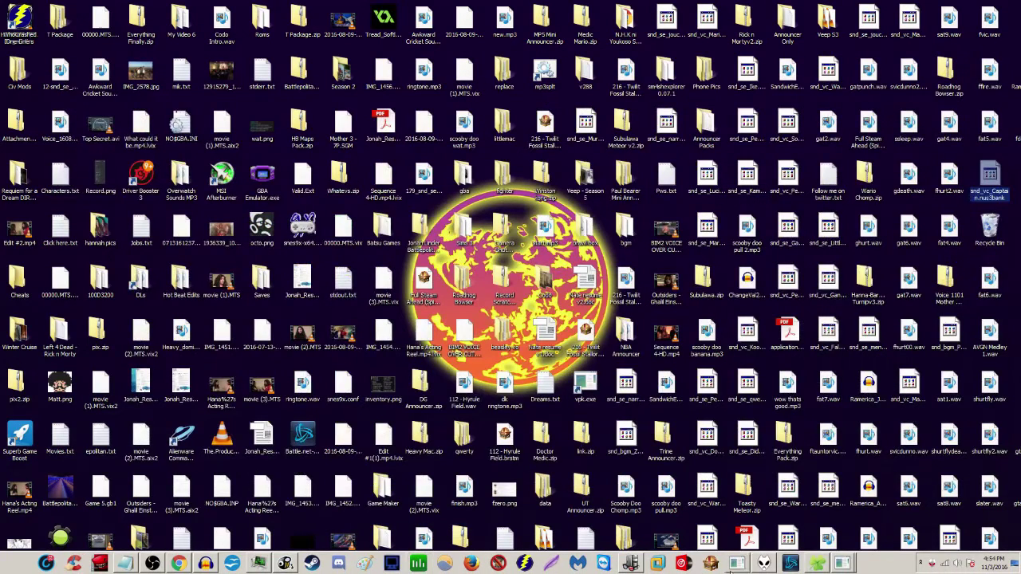
Switch to the file explorer window and open the Desktop folder in a new tab of it
{"action": "left_click", "coordinate": [817, 569]}
{"action": "left_click_drag", "start_coordinate": [470, 204], "coordinate": [455, 141]}
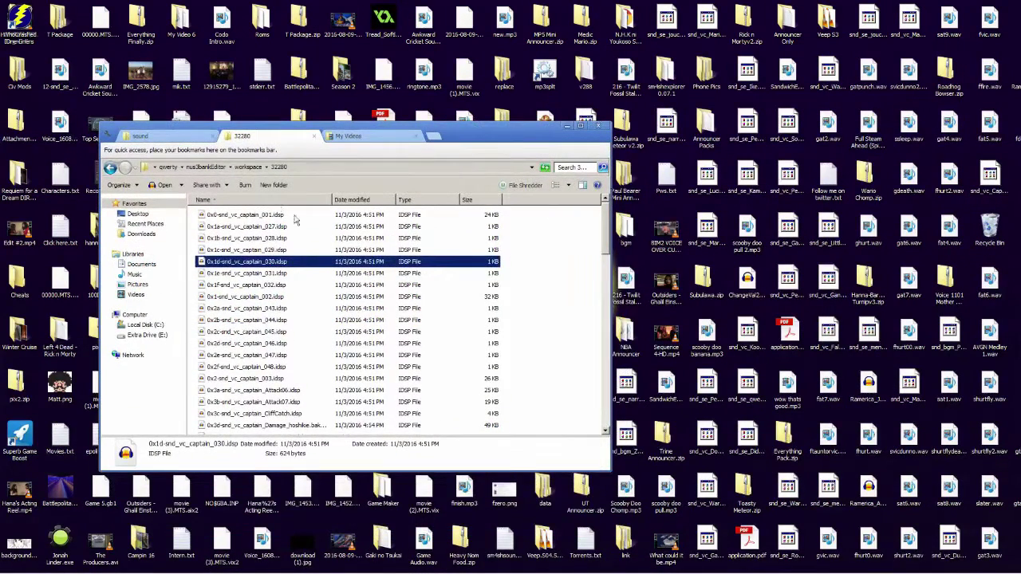
{"action": "left_click", "coordinate": [438, 141]}
{"action": "left_click_drag", "start_coordinate": [443, 143], "coordinate": [796, 282]}
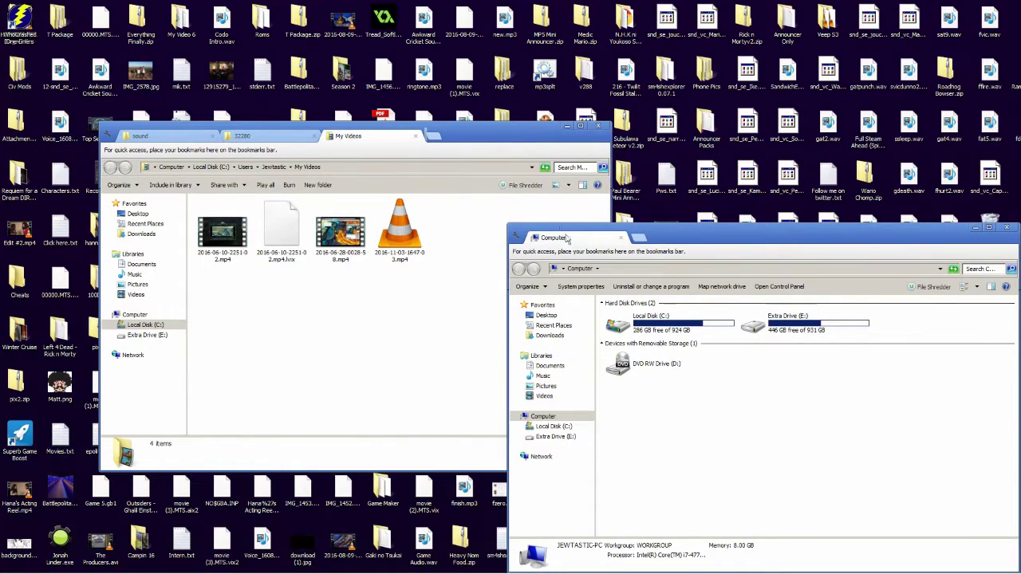
{"action": "left_click_drag", "start_coordinate": [563, 233], "coordinate": [447, 137]}
{"action": "left_click", "coordinate": [138, 214]}
Sort the Desktop files by name and jump to the snd_ nus3bank files
{"action": "left_click", "coordinate": [406, 260]}
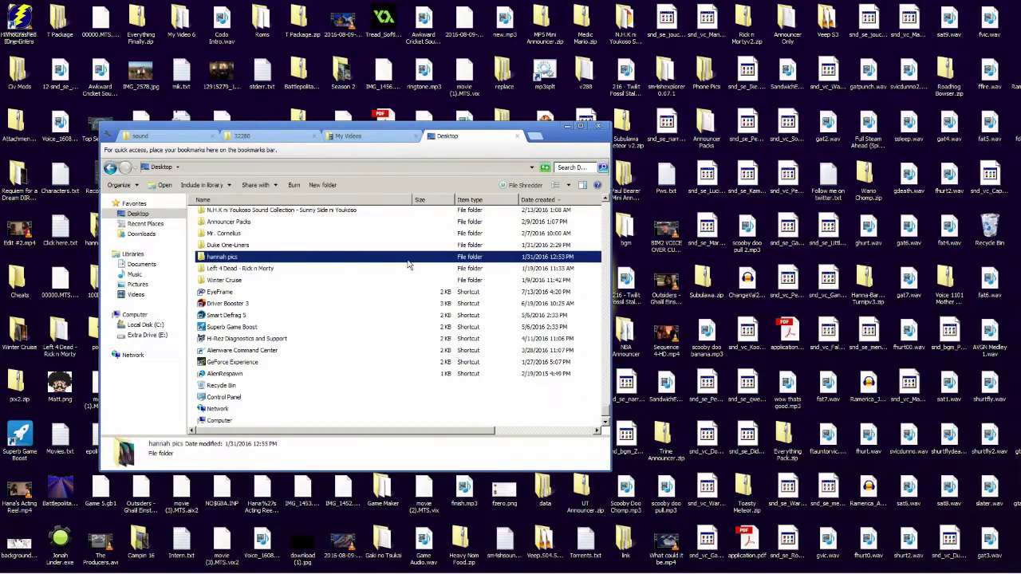
{"action": "key", "text": "Home"}
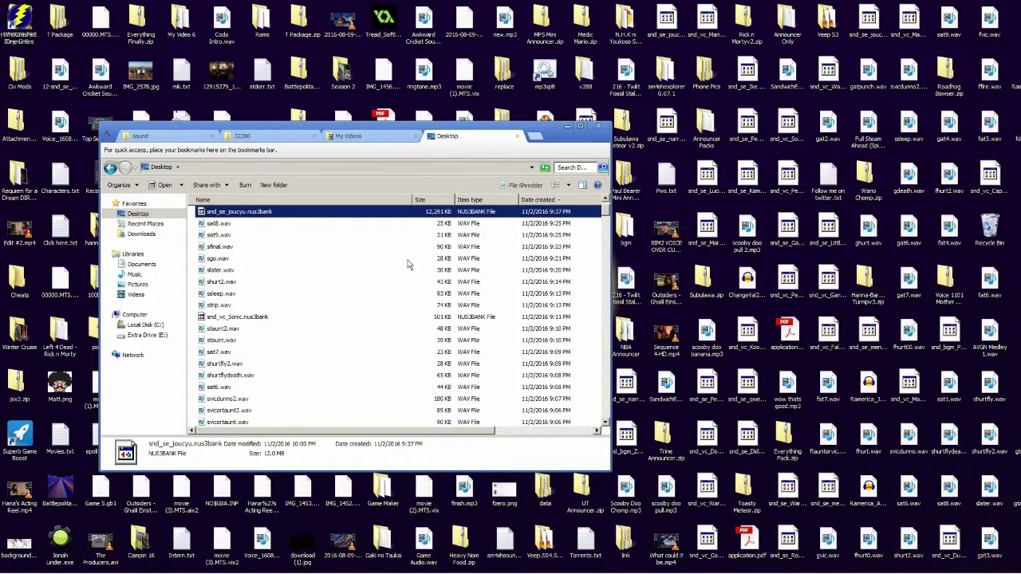
{"action": "scroll", "coordinate": [407, 265], "scroll_direction": "up", "scroll_amount": 1}
{"action": "left_click", "coordinate": [337, 204]}
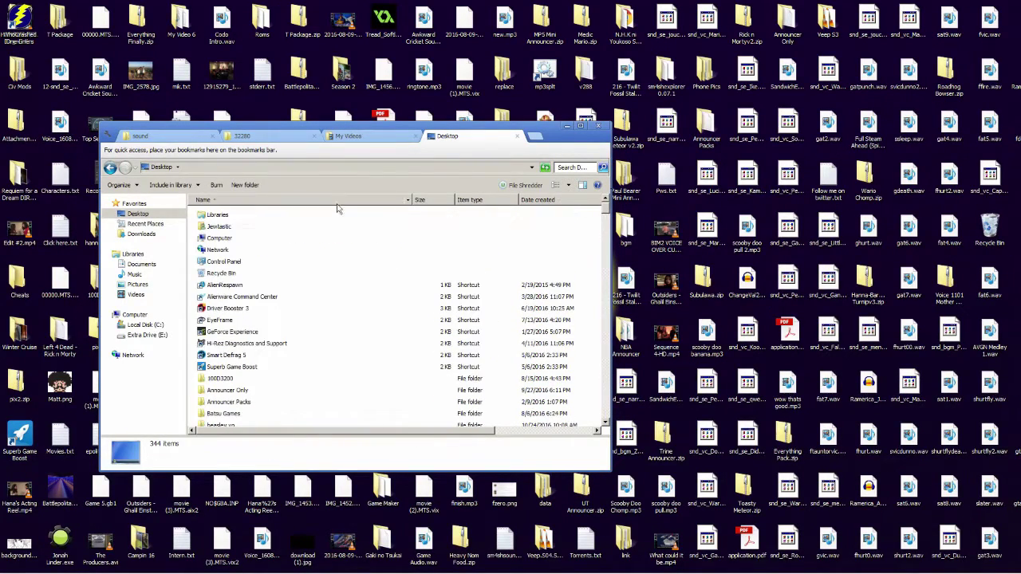
{"action": "scroll", "coordinate": [306, 262], "scroll_direction": "down", "scroll_amount": 4}
{"action": "left_click", "coordinate": [306, 255]}
{"action": "type", "text": "sn"}
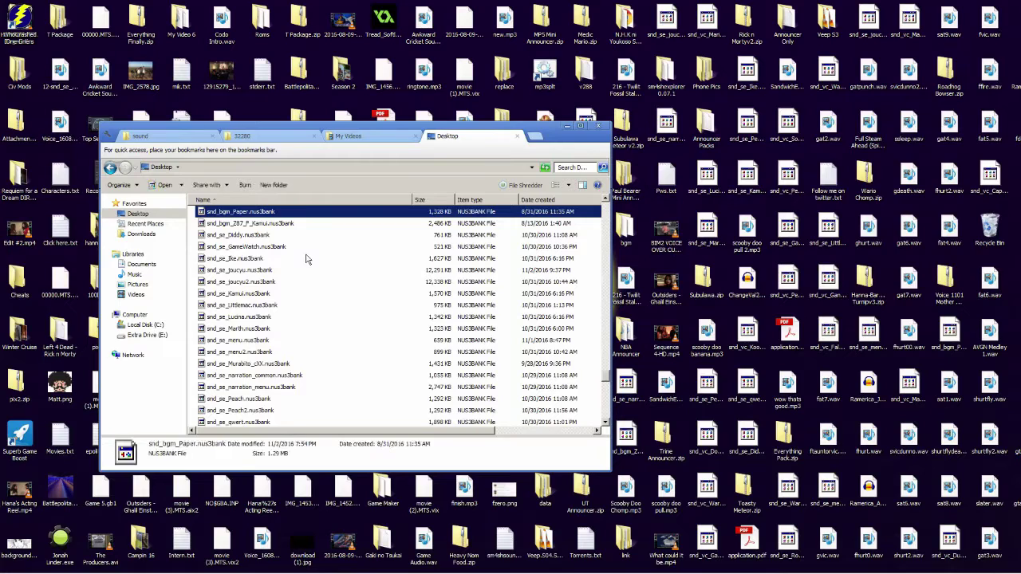
{"action": "scroll", "coordinate": [205, 247], "scroll_direction": "down", "scroll_amount": 1}
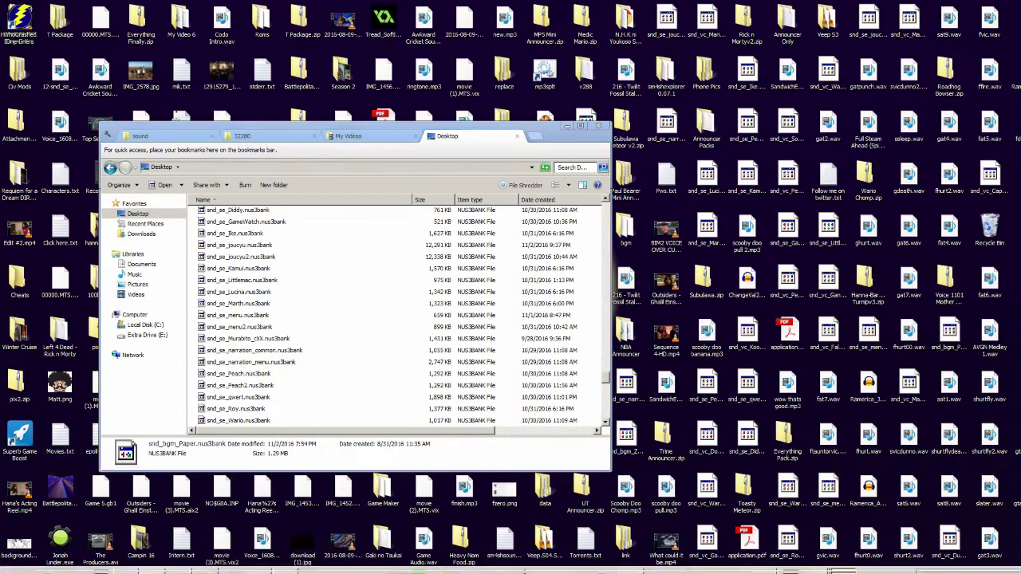
Launch Sm4shExplorer, allow it past the security warning, and arrange its window beside the Desktop file list
{"action": "key", "text": "super"}
{"action": "left_click", "coordinate": [737, 566]}
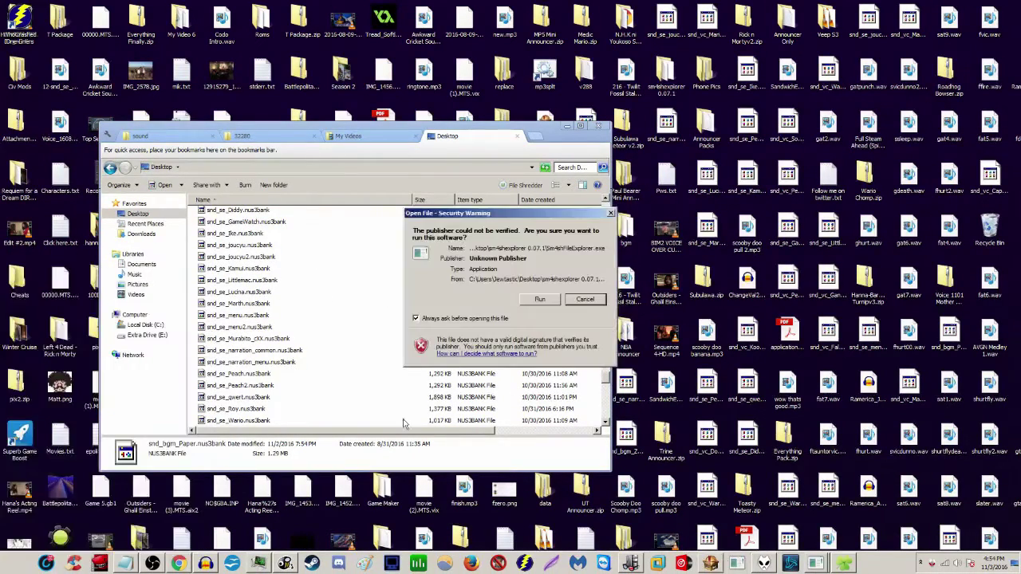
{"action": "left_click", "coordinate": [533, 303]}
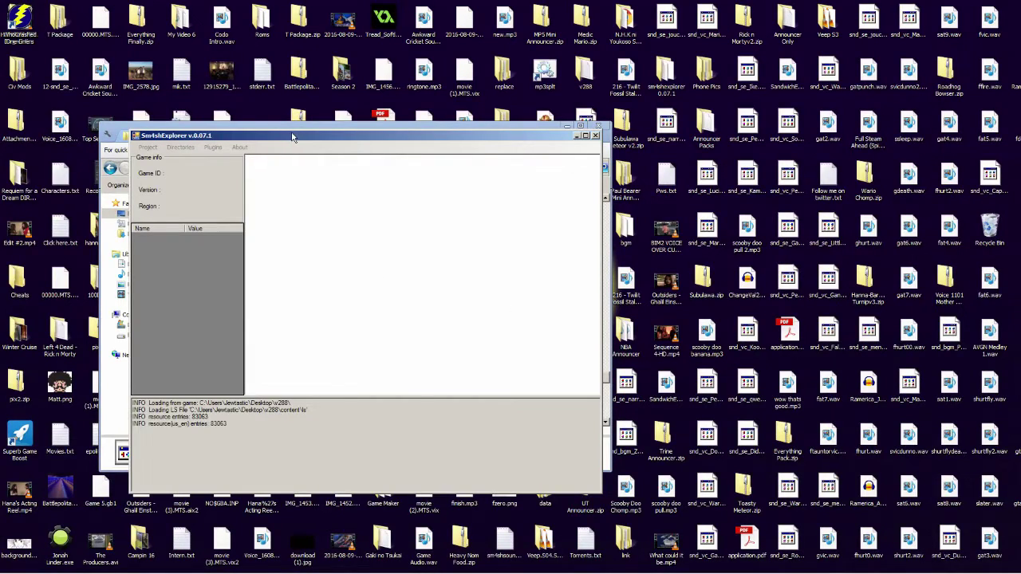
{"action": "left_click_drag", "start_coordinate": [292, 134], "coordinate": [208, 55]}
{"action": "left_click", "coordinate": [576, 144]}
{"action": "left_click_drag", "start_coordinate": [588, 140], "coordinate": [911, 144]}
Find and select snd_se_Diddy.nus3bank among the Desktop files
{"action": "left_click", "coordinate": [638, 237]}
{"action": "scroll", "coordinate": [630, 271], "scroll_direction": "up", "scroll_amount": 2}
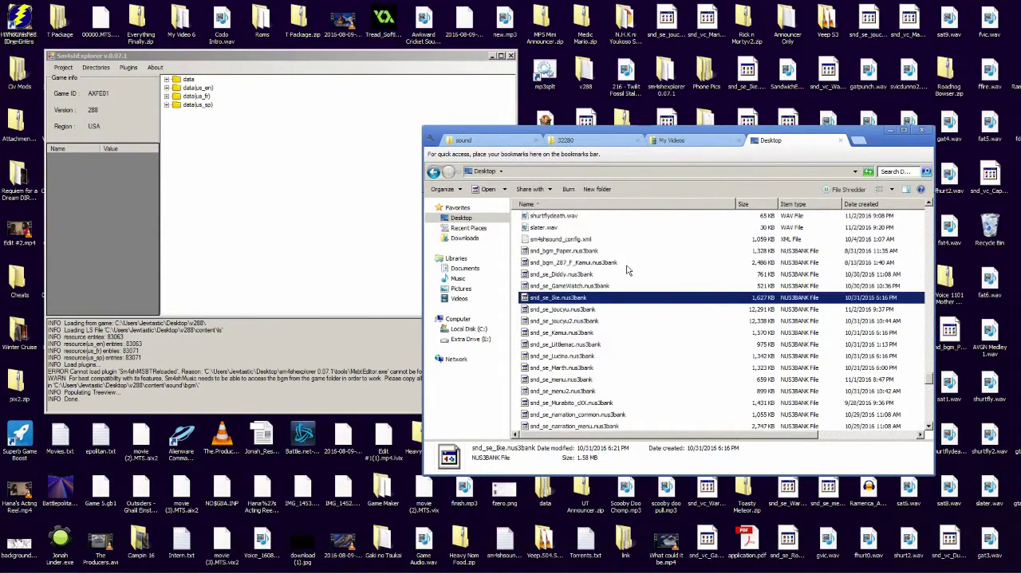
{"action": "scroll", "coordinate": [592, 335], "scroll_direction": "down", "scroll_amount": 1}
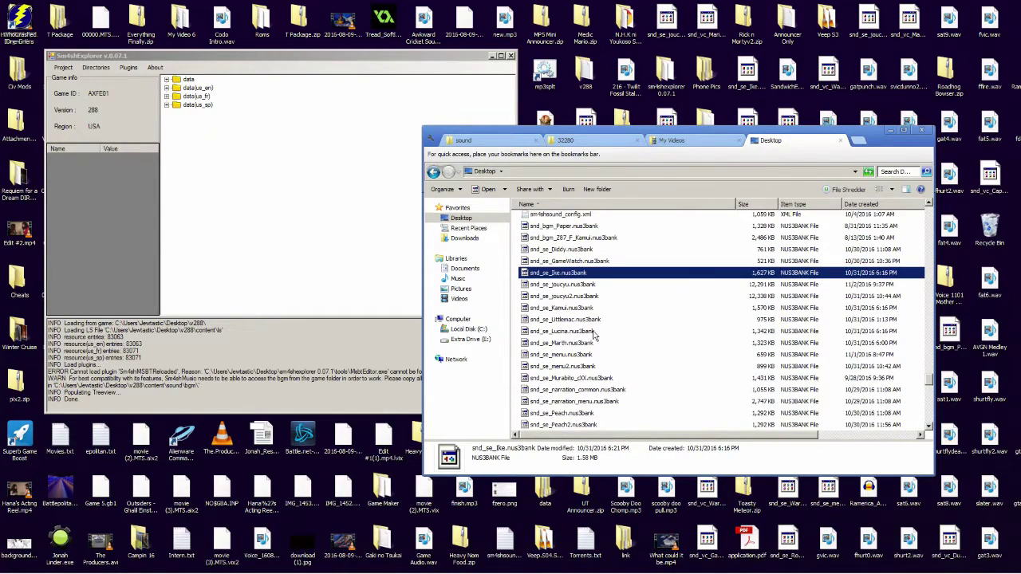
{"action": "scroll", "coordinate": [594, 335], "scroll_direction": "down", "scroll_amount": 1}
{"action": "scroll", "coordinate": [590, 326], "scroll_direction": "up", "scroll_amount": 2}
{"action": "left_click", "coordinate": [569, 273]}
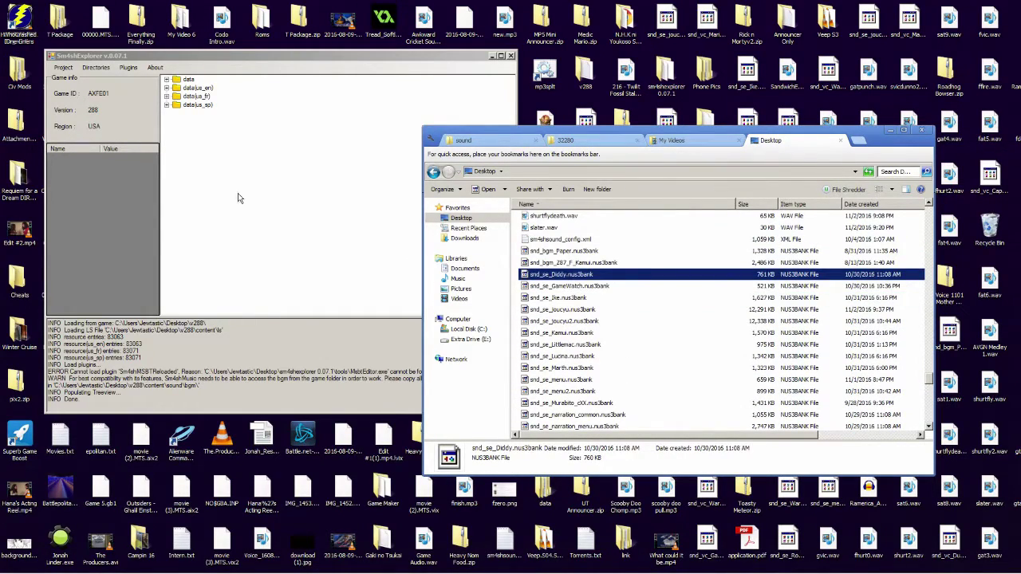
Expand data, fighter, diddy and sound in the Sm4shExplorer tree to view where snd_se_Diddy.nus3bank belongs
{"action": "left_click", "coordinate": [166, 80]}
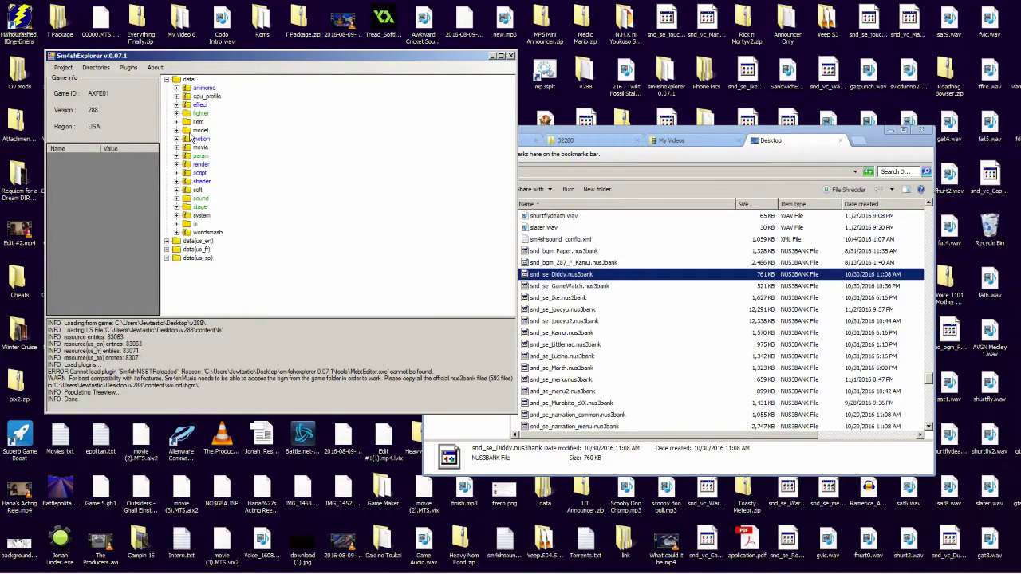
{"action": "left_click", "coordinate": [177, 114]}
{"action": "left_click", "coordinate": [186, 131]}
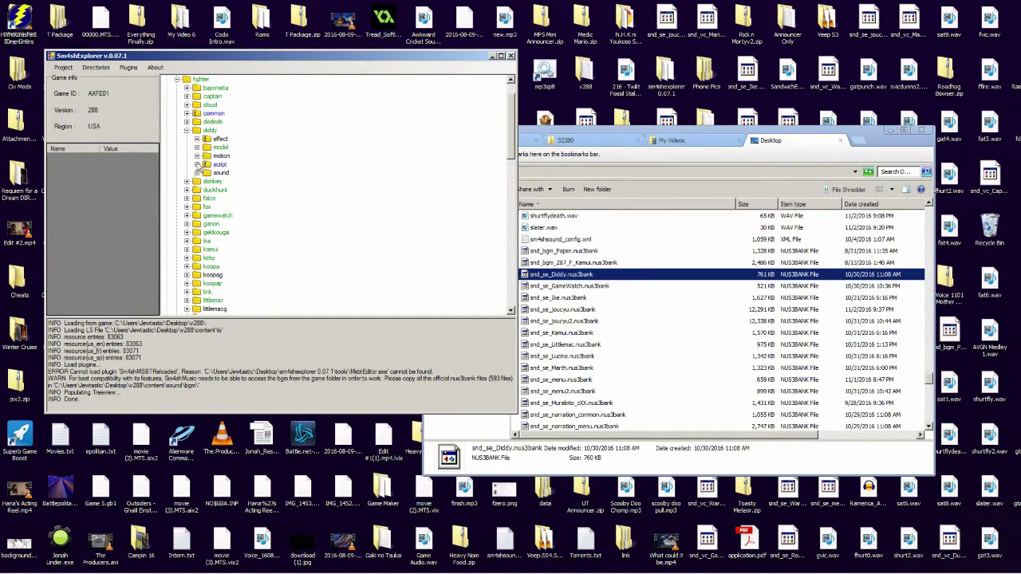
{"action": "left_click", "coordinate": [554, 288]}
{"action": "left_click_drag", "start_coordinate": [545, 274], "coordinate": [585, 269]}
{"action": "left_click", "coordinate": [594, 262]}
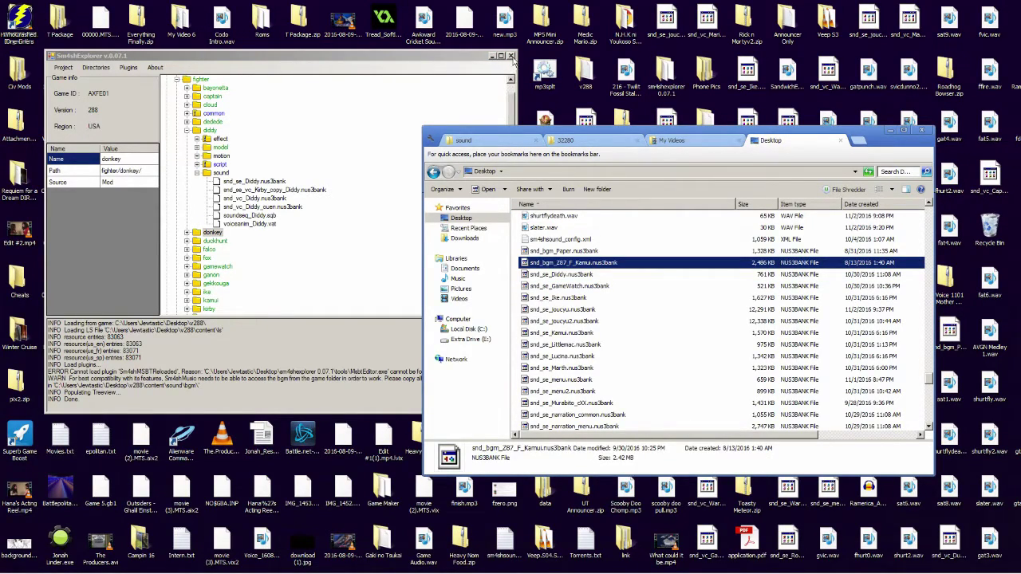
Close Sm4shExplorer, move the file explorer window aside, and try to start Sm4shExplorer again
{"action": "left_click", "coordinate": [511, 56]}
{"action": "left_click", "coordinate": [707, 314]}
{"action": "left_click_drag", "start_coordinate": [890, 149], "coordinate": [949, 180]}
{"action": "mouse_move", "coordinate": [842, 569]}
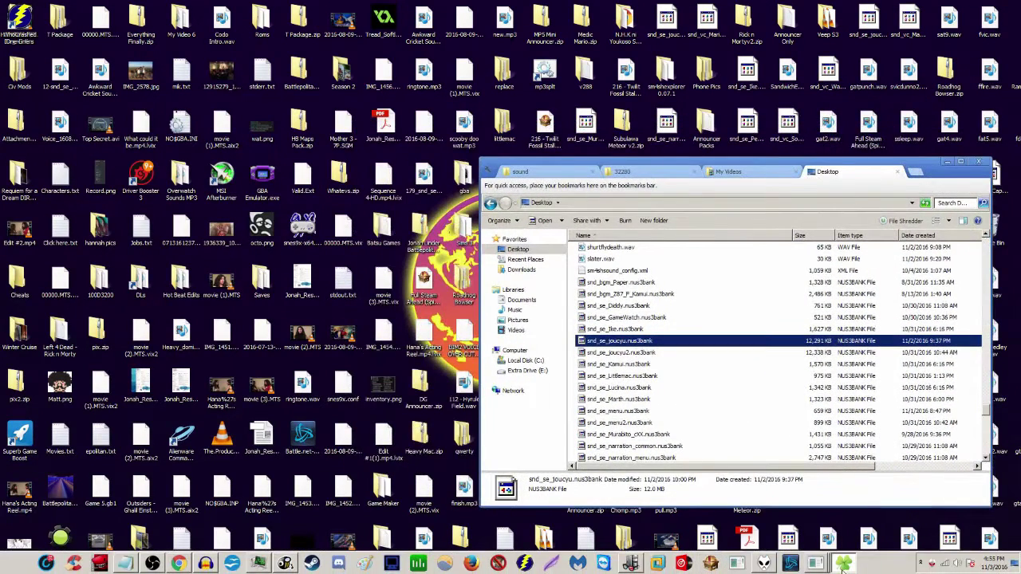
{"action": "left_click", "coordinate": [735, 565]}
{"action": "left_click", "coordinate": [539, 300]}
{"action": "left_click", "coordinate": [800, 329]}
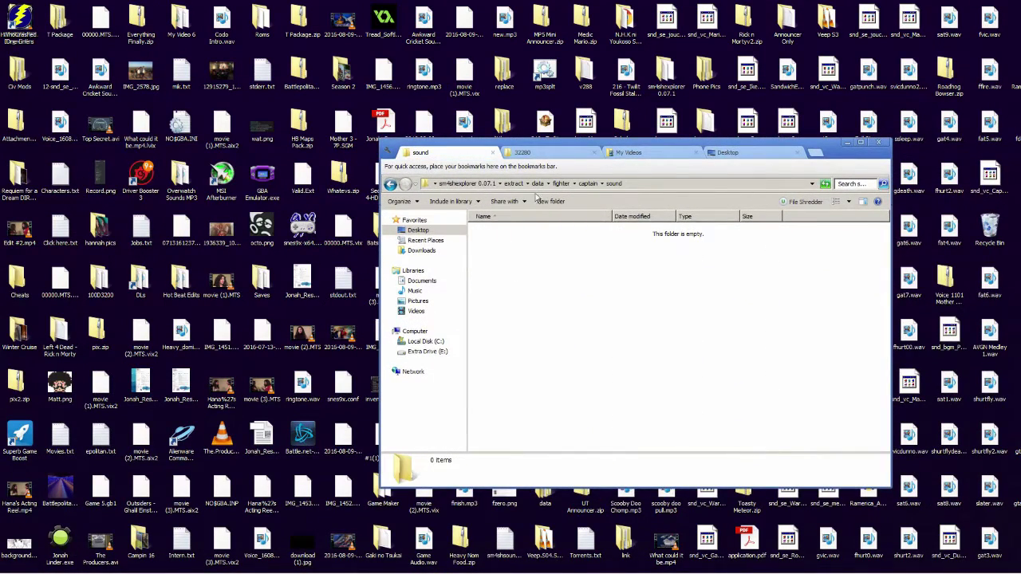
Go back to the nus3bankEditor folder, launch _NUS3BANK Editor.pyw from it, and minimize its console window
{"action": "left_click", "coordinate": [653, 157]}
{"action": "left_click", "coordinate": [745, 153]}
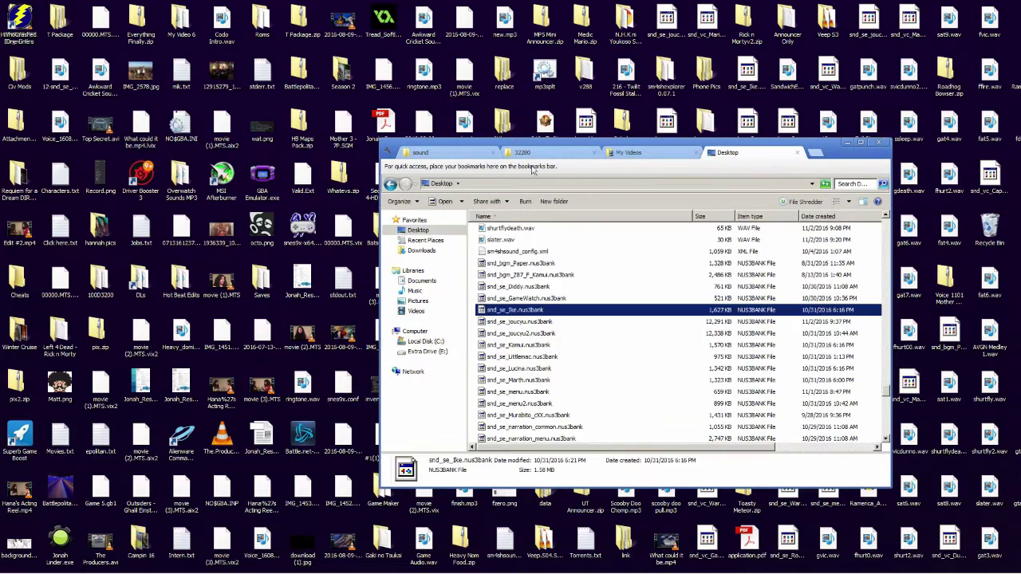
{"action": "left_click", "coordinate": [429, 154]}
{"action": "left_click", "coordinate": [518, 153]}
{"action": "left_click", "coordinate": [390, 183]}
{"action": "left_click", "coordinate": [390, 184]}
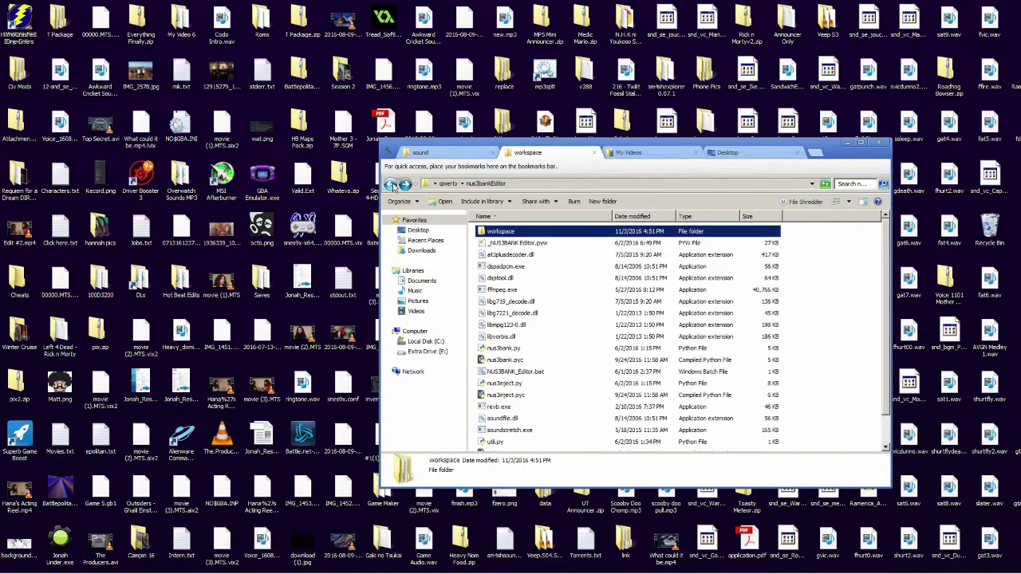
{"action": "double_click", "coordinate": [519, 242]}
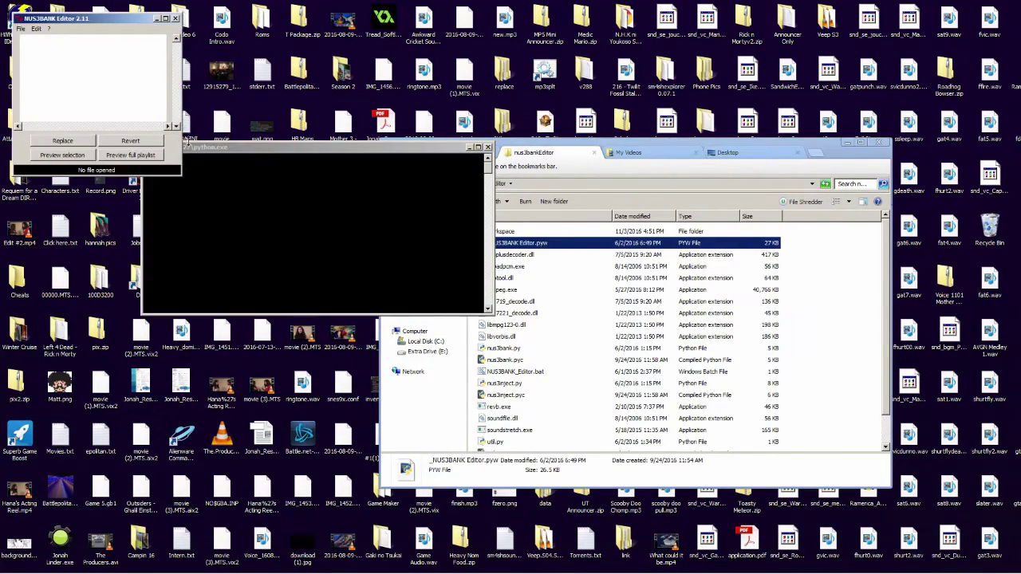
{"action": "left_click", "coordinate": [469, 148]}
Open snd_se_joucyu.nus3bank from the Desktop in NUS3BANK Editor
{"action": "left_click", "coordinate": [21, 28]}
{"action": "left_click", "coordinate": [22, 41]}
{"action": "left_click", "coordinate": [187, 124]}
{"action": "double_click", "coordinate": [138, 88]}
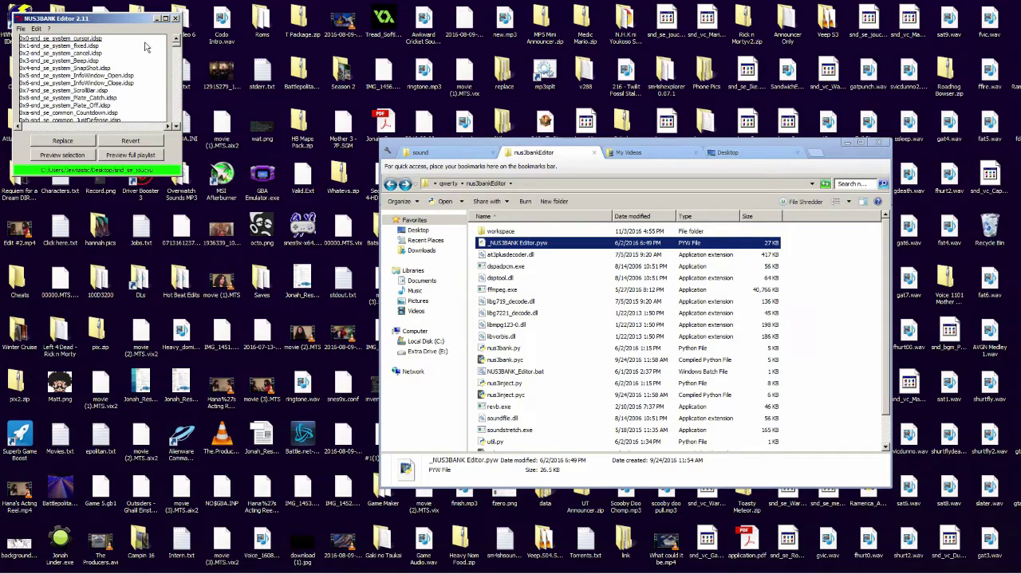
Show the Desktop file list again and select snd_se_Diddy.nus3bank
{"action": "left_click", "coordinate": [654, 153]}
{"action": "left_click", "coordinate": [728, 153]}
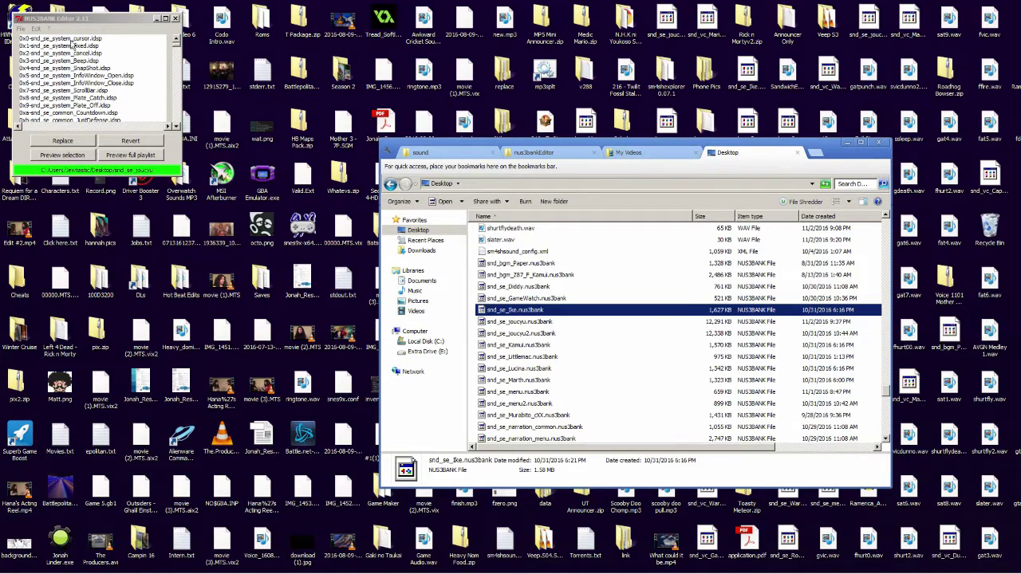
{"action": "left_click_drag", "start_coordinate": [110, 20], "coordinate": [125, 30]}
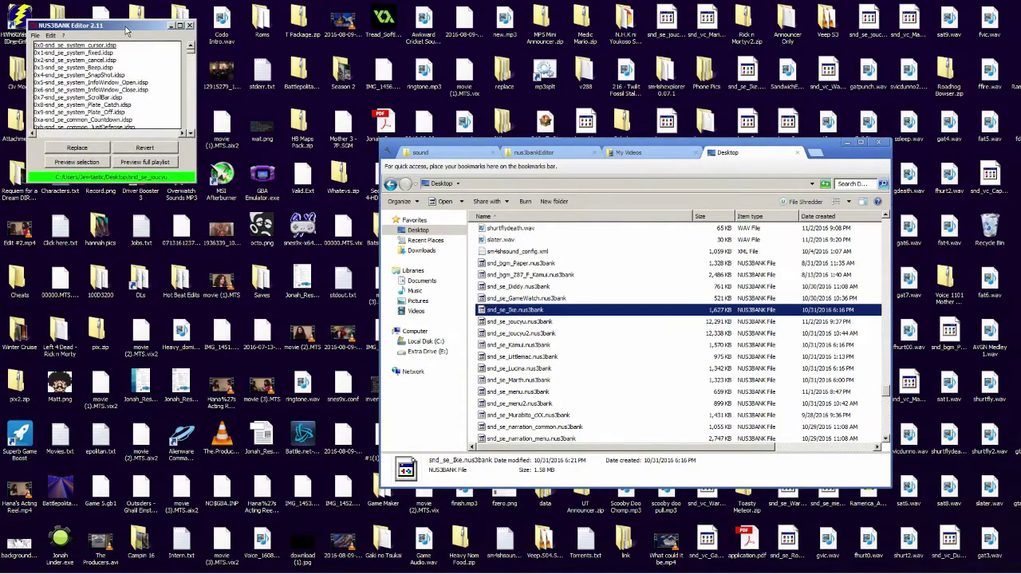
{"action": "left_click", "coordinate": [574, 287]}
Switch to foobar2000 and remove all tracks from its playlist
{"action": "mouse_move", "coordinate": [718, 568]}
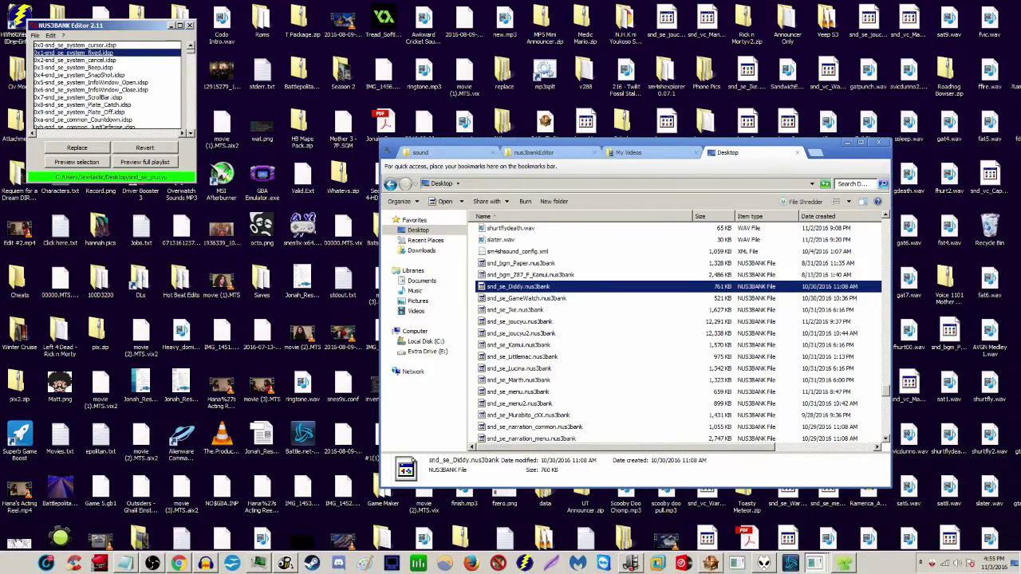
{"action": "left_click", "coordinate": [790, 565]}
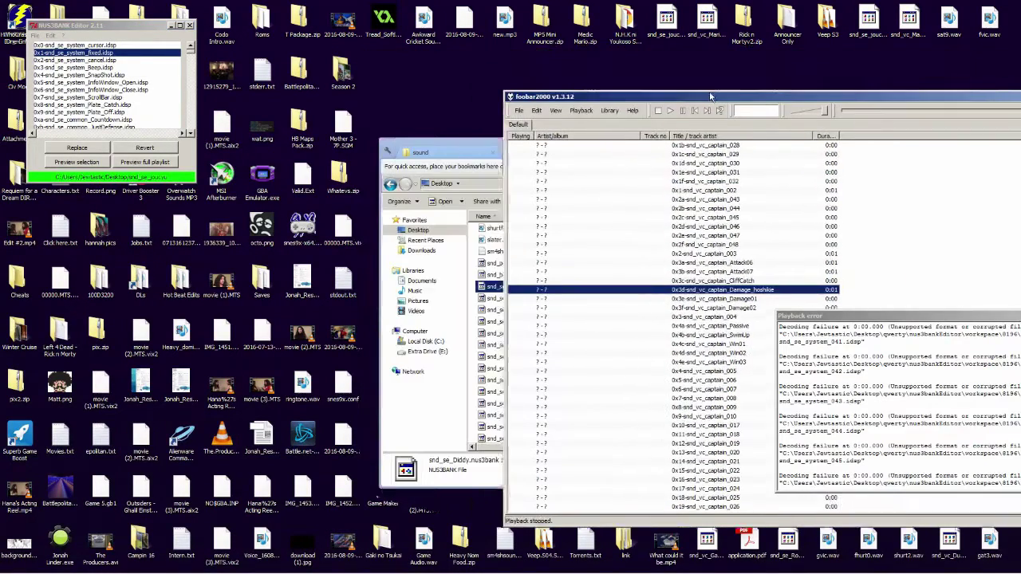
{"action": "left_click_drag", "start_coordinate": [755, 104], "coordinate": [768, 104]}
{"action": "key", "text": "ctrl+a"}
{"action": "key", "text": "Delete"}
Open the 41096 folder in the editor's workspace and add all its IDSP files to the foobar2000 playlist
{"action": "left_click", "coordinate": [544, 252]}
{"action": "left_click_drag", "start_coordinate": [546, 144], "coordinate": [337, 148]}
{"action": "left_click", "coordinate": [343, 156]}
{"action": "double_click", "coordinate": [303, 233]}
{"action": "double_click", "coordinate": [301, 245]}
{"action": "left_click", "coordinate": [305, 248]}
{"action": "key", "text": "ctrl+a"}
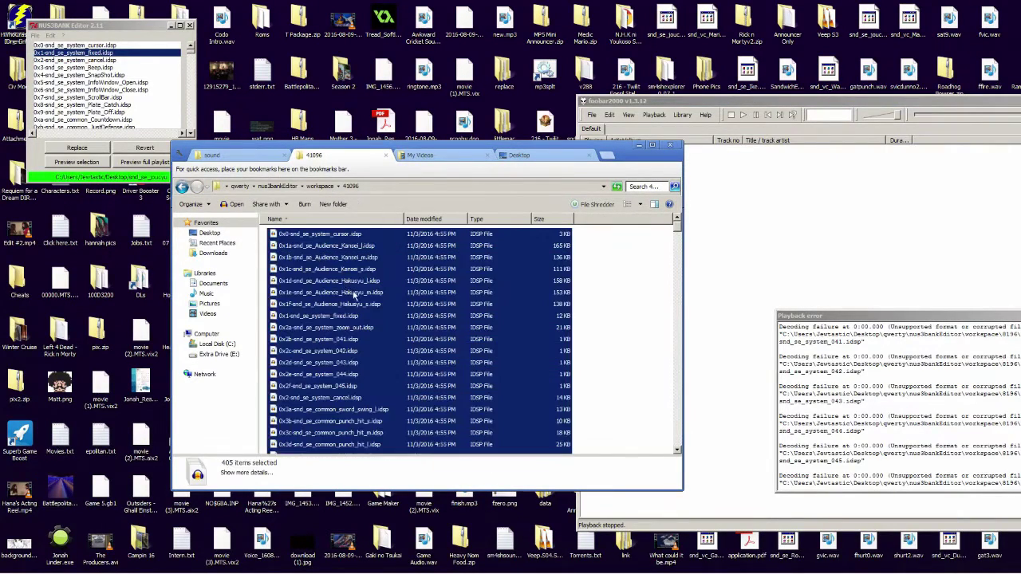
{"action": "left_click_drag", "start_coordinate": [765, 101], "coordinate": [641, 83]}
Preview the Audience_Hakusyu_m, system_041 and system_cancel sounds in foobar2000, and stop playback
{"action": "double_click", "coordinate": [646, 133]}
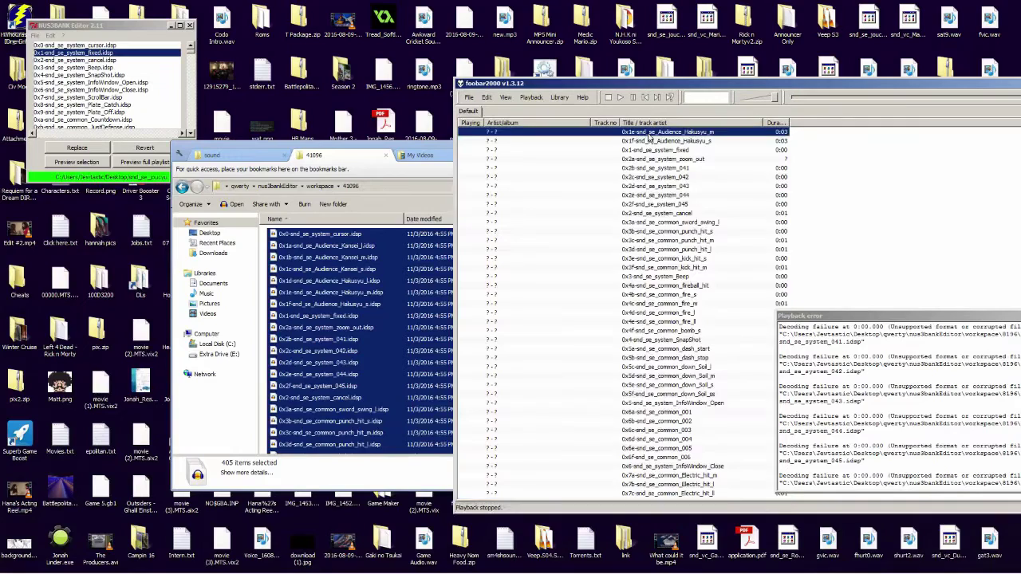
{"action": "double_click", "coordinate": [686, 168]}
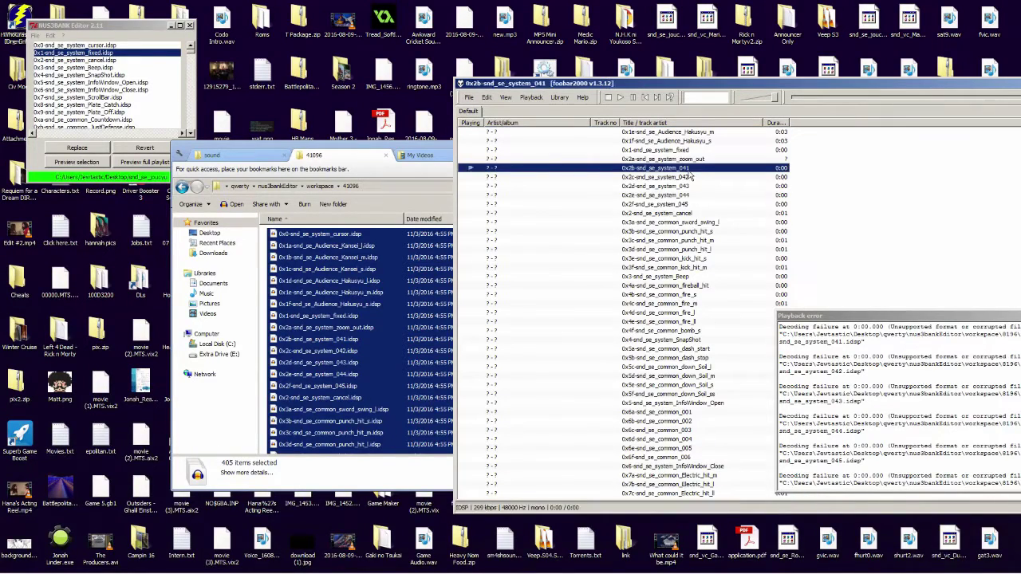
{"action": "double_click", "coordinate": [700, 213]}
{"action": "left_click", "coordinate": [608, 97]}
Look through the playlist of system and common sound effects, and move the foobar2000 window aside
{"action": "left_click_drag", "start_coordinate": [614, 85], "coordinate": [562, 77]}
{"action": "scroll", "coordinate": [637, 253], "scroll_direction": "down", "scroll_amount": 20}
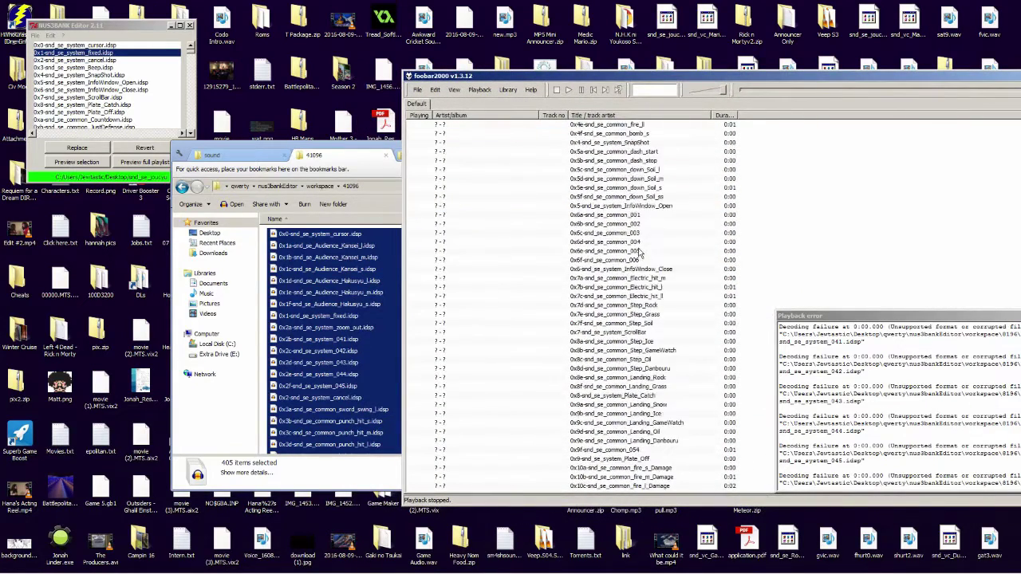
{"action": "scroll", "coordinate": [638, 260], "scroll_direction": "down", "scroll_amount": 1}
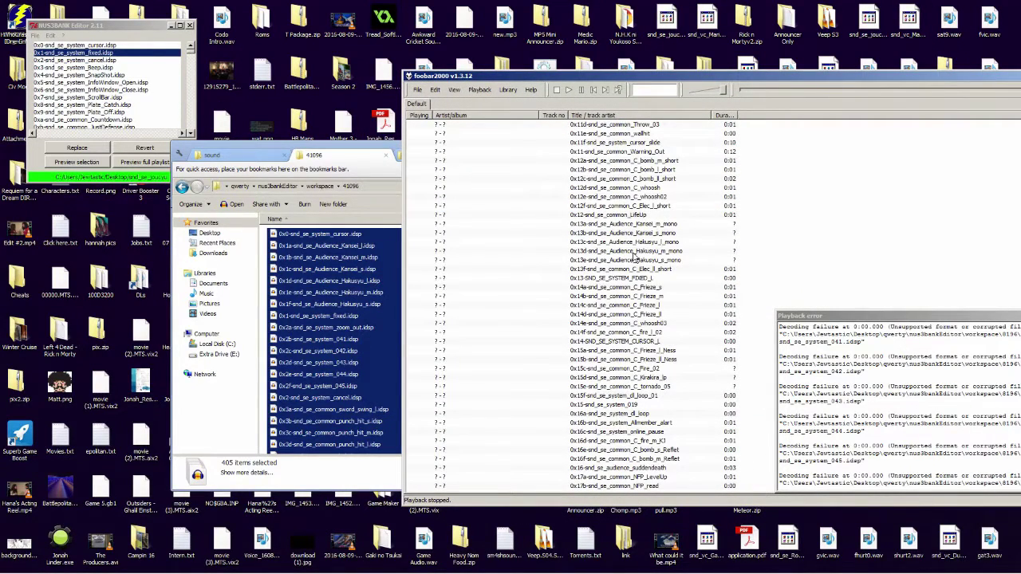
{"action": "scroll", "coordinate": [698, 275], "scroll_direction": "down", "scroll_amount": 12}
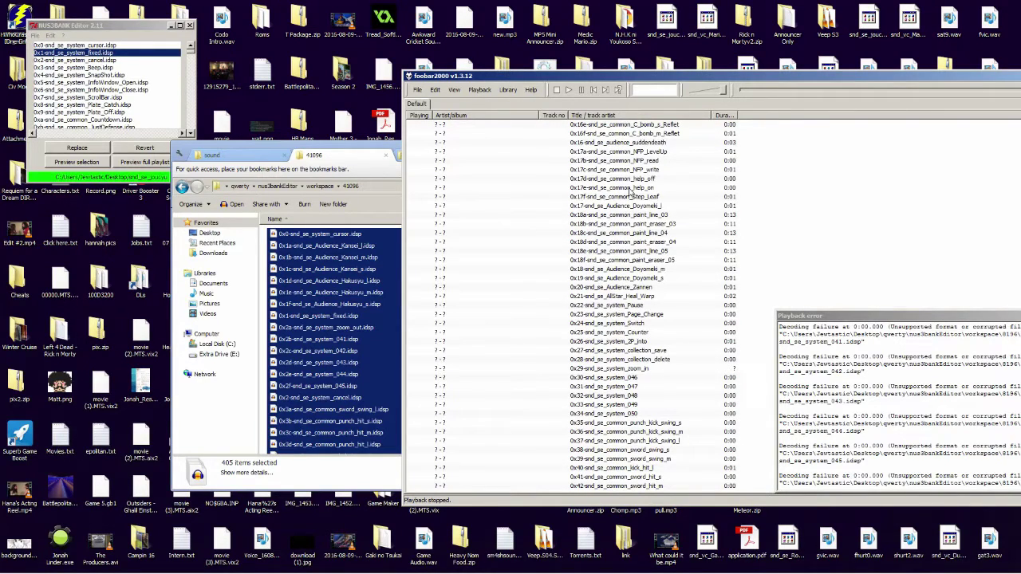
{"action": "scroll", "coordinate": [630, 191], "scroll_direction": "down", "scroll_amount": 20}
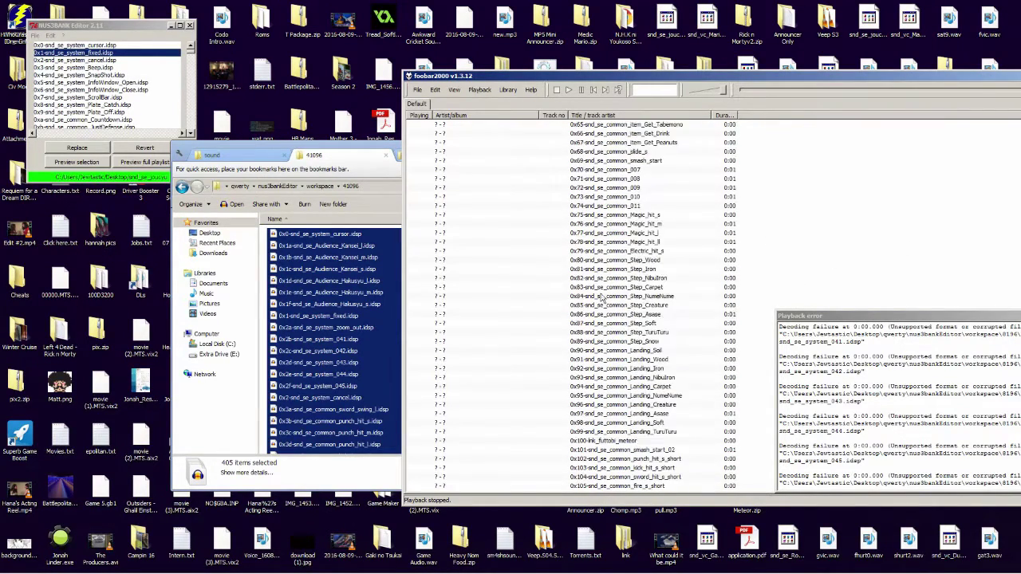
{"action": "left_click_drag", "start_coordinate": [604, 72], "coordinate": [751, 96]}
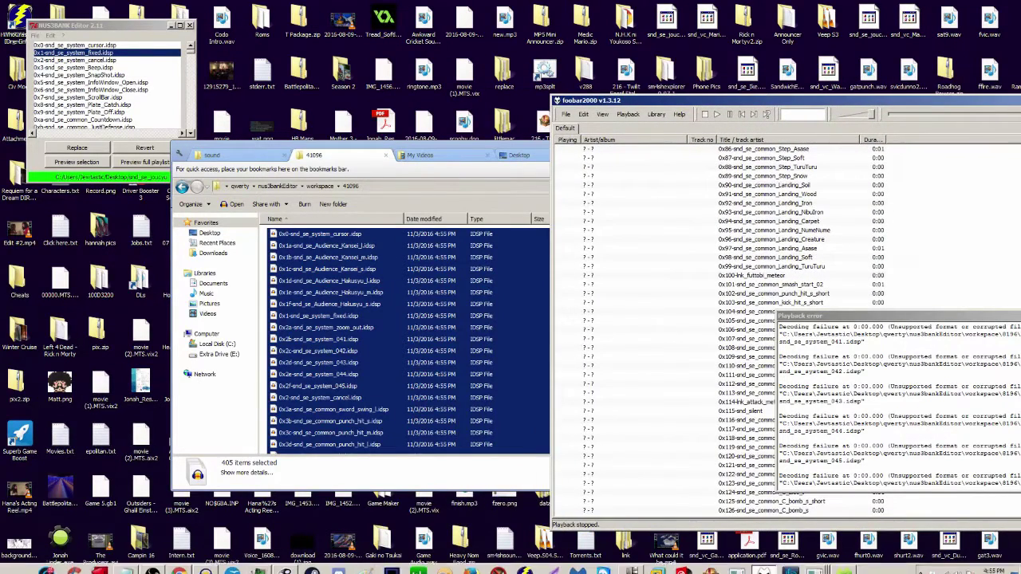
Switch to the browser and look over the open vgmstream decoder page and Easy Nus3bank Editor thread
{"action": "left_click", "coordinate": [181, 565]}
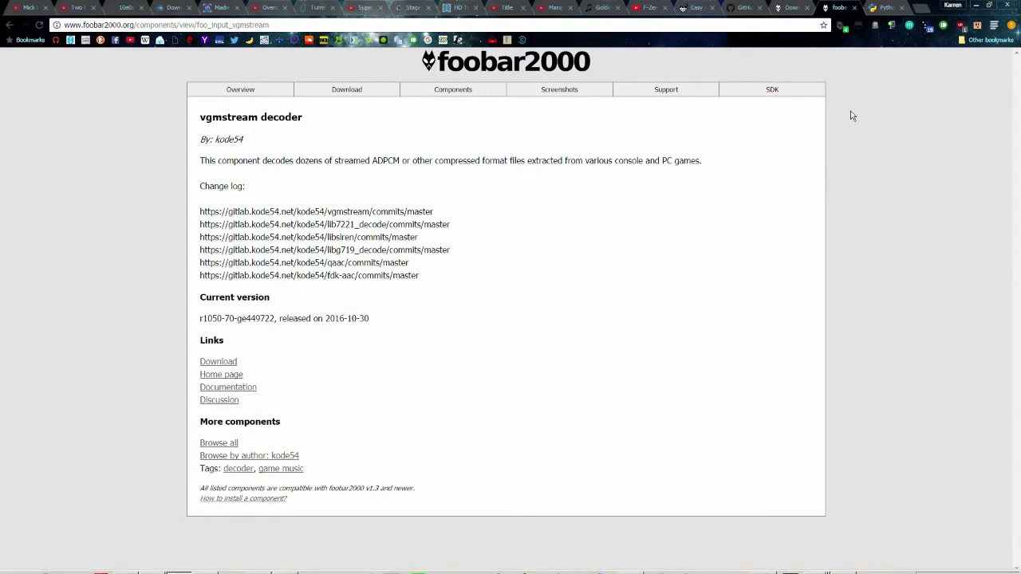
{"action": "left_click", "coordinate": [742, 8]}
{"action": "left_click", "coordinate": [697, 6]}
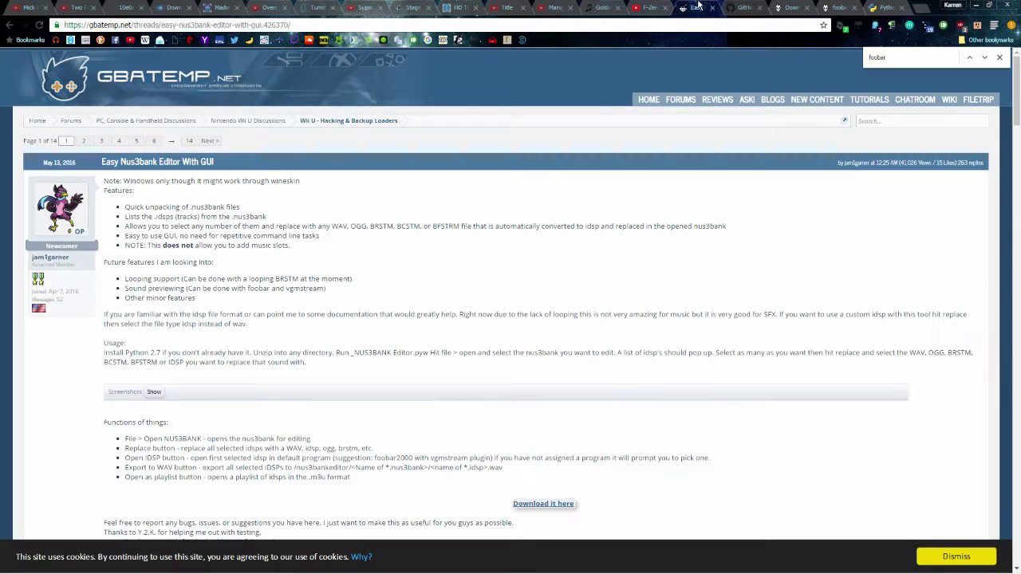
{"action": "left_click", "coordinate": [883, 8]}
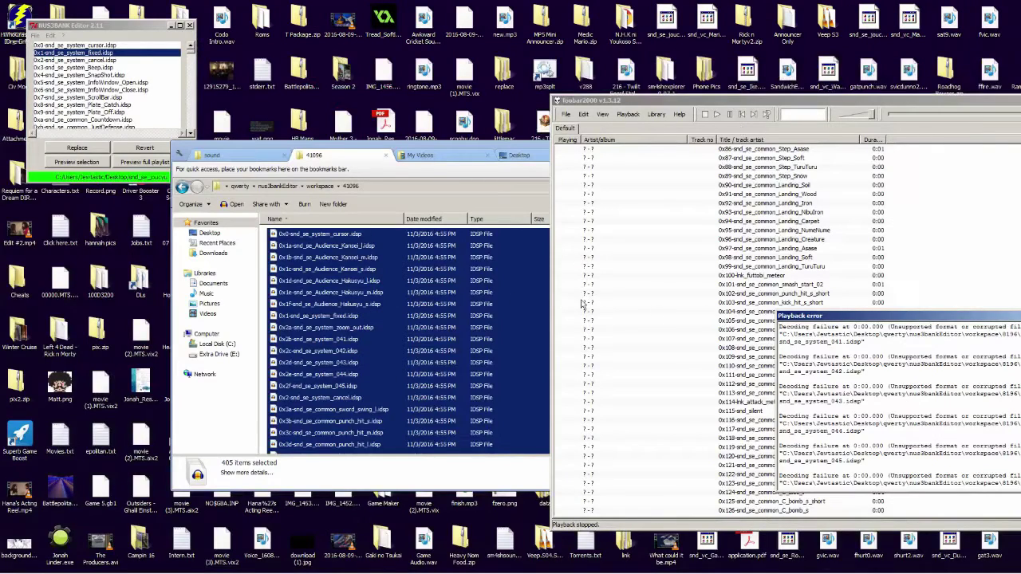
Return to the file explorer window and open the Desktop folder in a new tab
{"action": "left_click", "coordinate": [606, 293]}
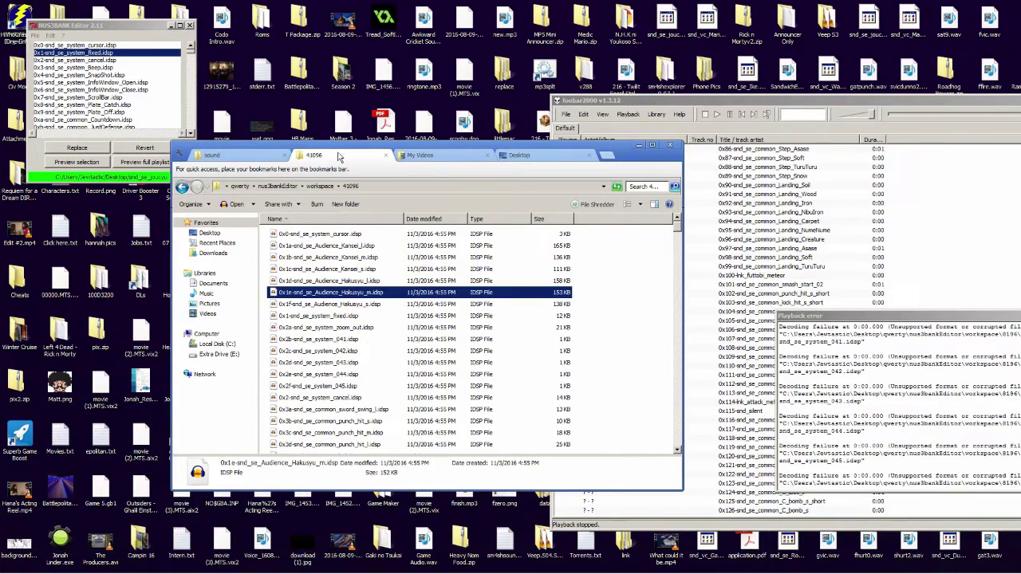
{"action": "left_click", "coordinate": [371, 256]}
{"action": "left_click", "coordinate": [443, 156]}
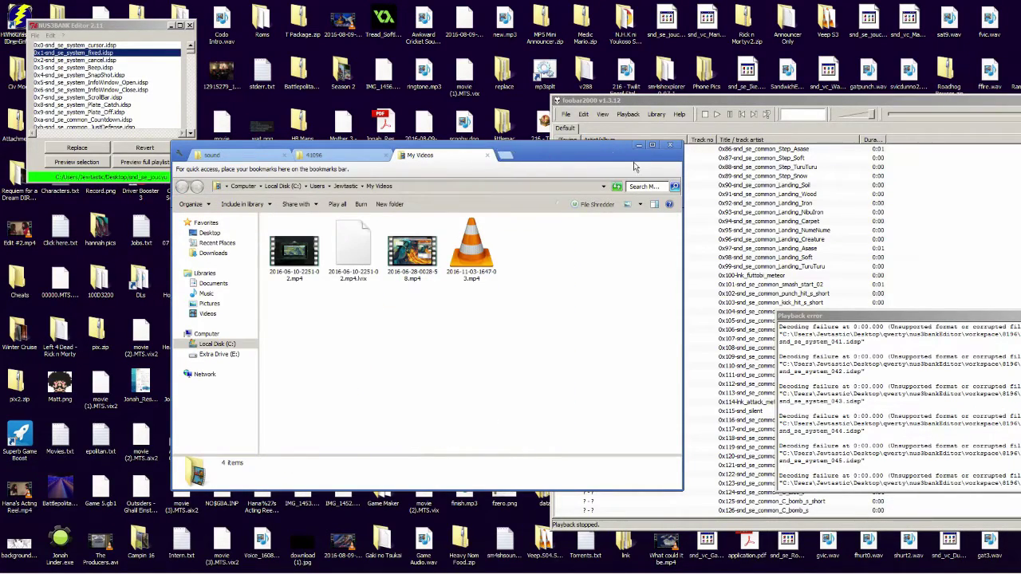
{"action": "left_click", "coordinate": [505, 155]}
{"action": "left_click", "coordinate": [209, 232]}
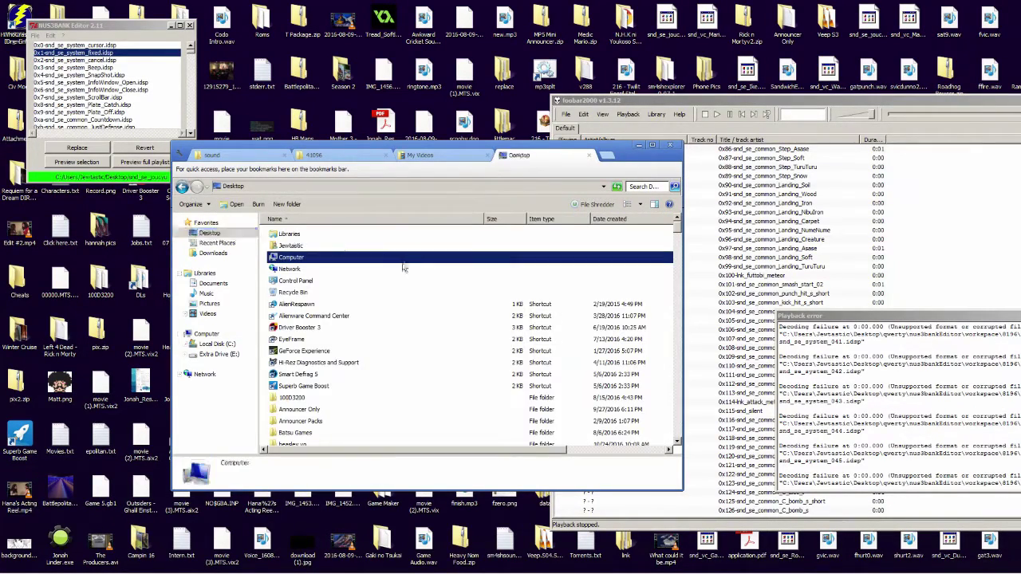
Sort the Desktop files by date created, find Toasty Meteor.zip and open it
{"action": "left_click", "coordinate": [617, 220]}
{"action": "scroll", "coordinate": [476, 286], "scroll_direction": "up", "scroll_amount": 11}
{"action": "scroll", "coordinate": [473, 287], "scroll_direction": "down", "scroll_amount": 10}
{"action": "left_click_drag", "start_coordinate": [674, 375], "coordinate": [679, 285]}
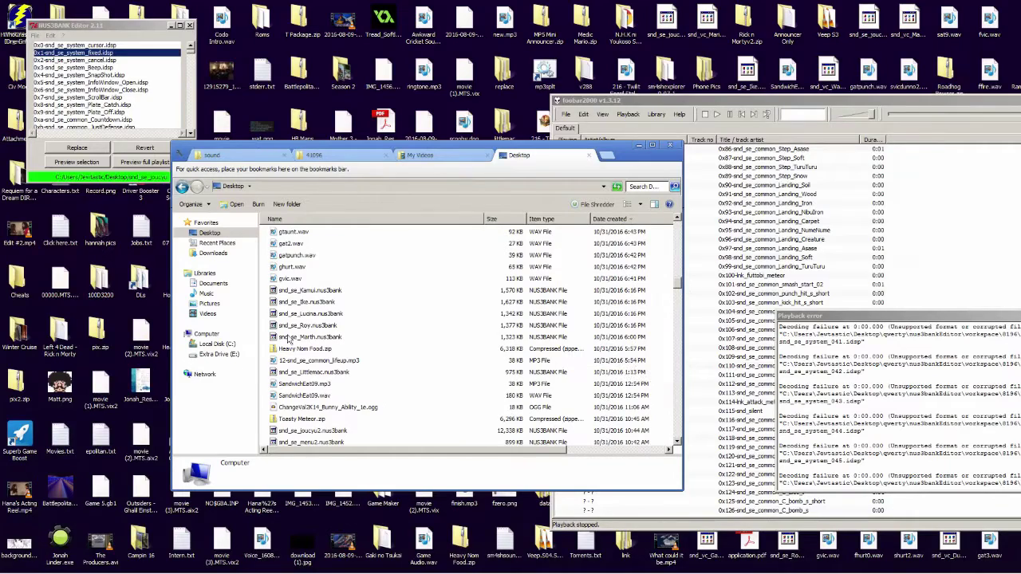
{"action": "left_click", "coordinate": [313, 419]}
{"action": "scroll", "coordinate": [426, 322], "scroll_direction": "down", "scroll_amount": 2}
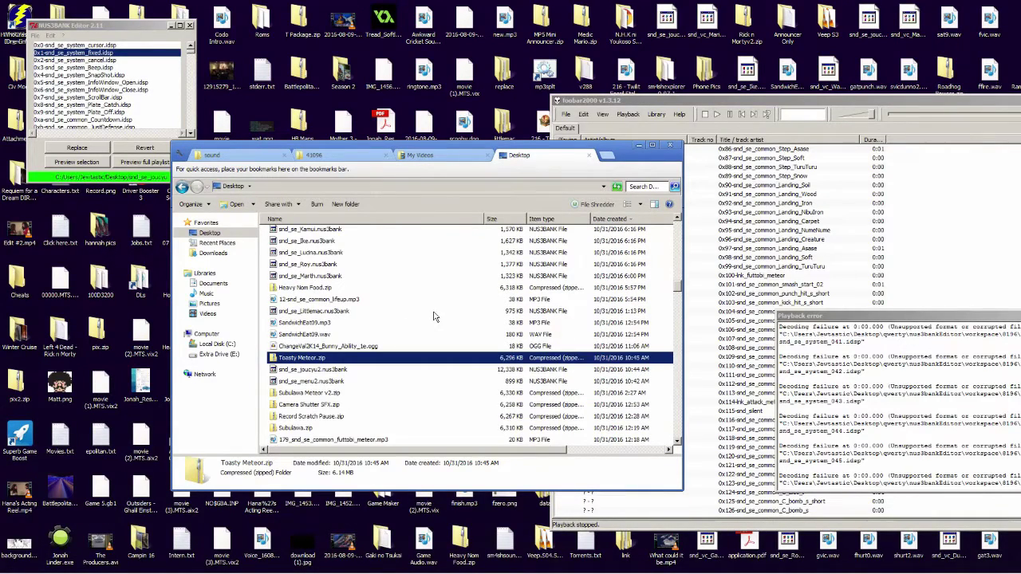
{"action": "key", "text": "Return"}
Widen the name column in the archive to read the full name of the futtobi_meteor MP3
{"action": "left_click", "coordinate": [361, 246]}
{"action": "left_click_drag", "start_coordinate": [387, 217], "coordinate": [483, 217]}
{"action": "left_click", "coordinate": [326, 282]}
Locate the 0x179-snd_se_common_futtobi_meteor.idsp entry in the NUS3BANK Editor list
{"action": "left_click", "coordinate": [84, 113]}
{"action": "scroll", "coordinate": [89, 109], "scroll_direction": "down", "scroll_amount": 20}
{"action": "left_click_drag", "start_coordinate": [190, 71], "coordinate": [159, 123]}
{"action": "scroll", "coordinate": [159, 123], "scroll_direction": "down", "scroll_amount": 4}
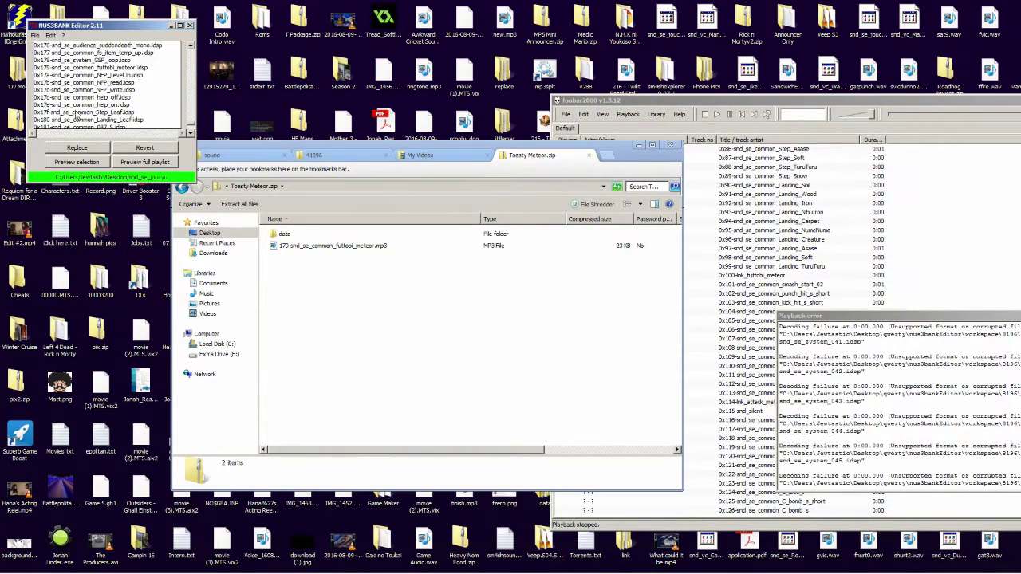
Select the 0x179-snd_se_common_futtobi_meteor.idsp entry in NUS3BANK Editor and return to the file explorer window
{"action": "left_click", "coordinate": [63, 70]}
{"action": "scroll", "coordinate": [91, 105], "scroll_direction": "up", "scroll_amount": 1}
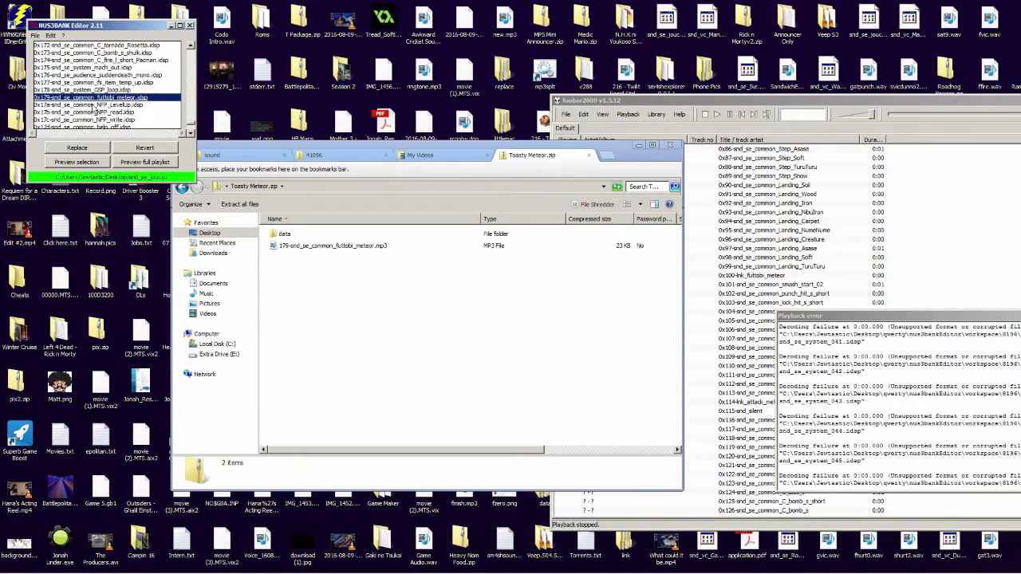
{"action": "left_click", "coordinate": [307, 276]}
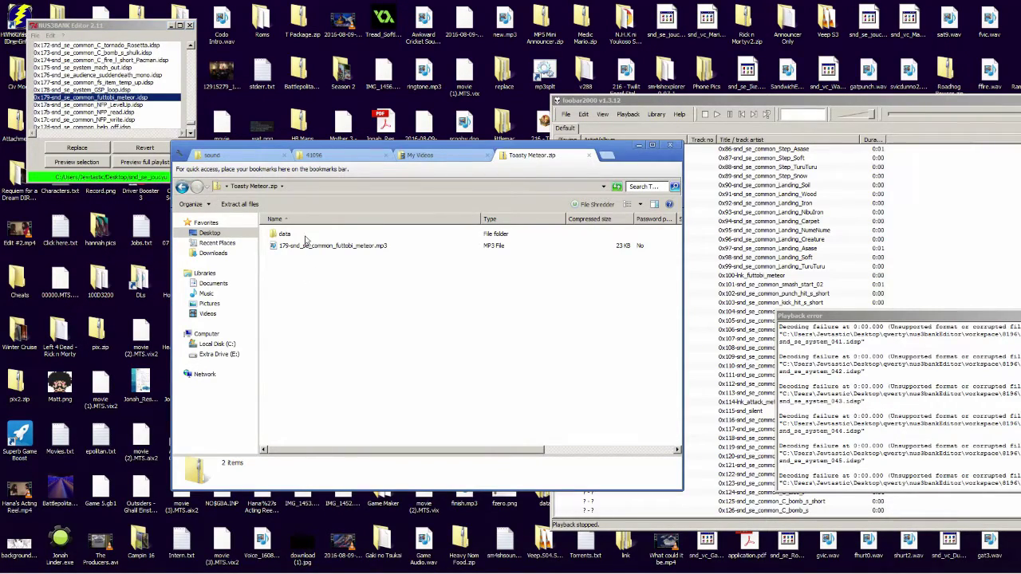
Browse through the data, sound and se folders inside Toasty Meteor.zip and select snd_se_joucyu.nus3bank
{"action": "left_click", "coordinate": [328, 247]}
{"action": "key", "text": "Up"}
{"action": "key", "text": "Return"}
{"action": "key", "text": "Down"}
{"action": "key", "text": "Return"}
{"action": "key", "text": "Down"}
{"action": "key", "text": "Return"}
{"action": "key", "text": "Down"}
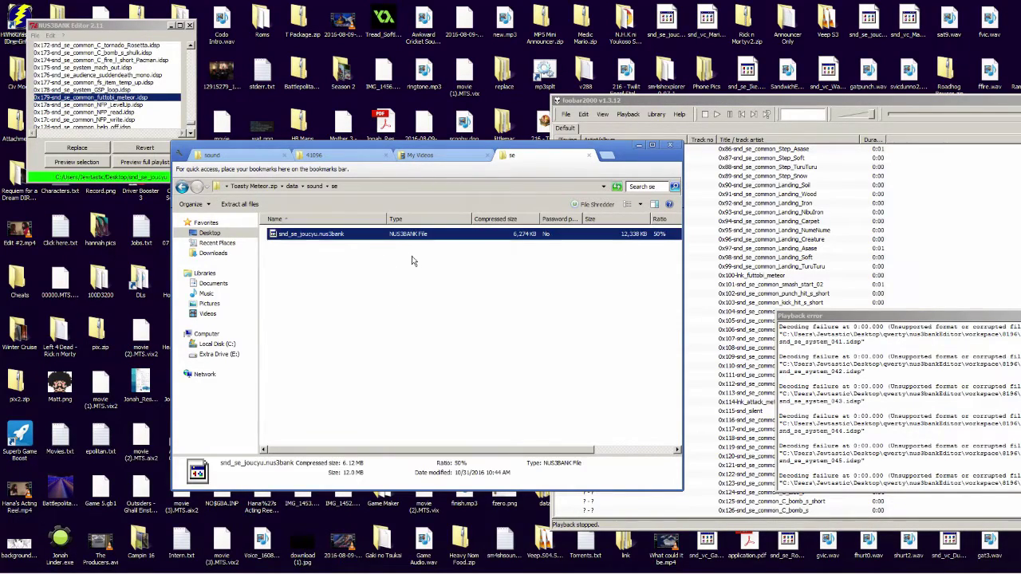
Scroll back up the NUS3BANK Editor sound list and leave the Toasty Meteor archive for the Desktop folder
{"action": "left_click_drag", "start_coordinate": [189, 127], "coordinate": [191, 84]}
{"action": "left_click", "coordinate": [317, 267]}
{"action": "key", "text": "BackSpace"}
{"action": "key", "text": "BackSpace"}
{"action": "key", "text": "BackSpace"}
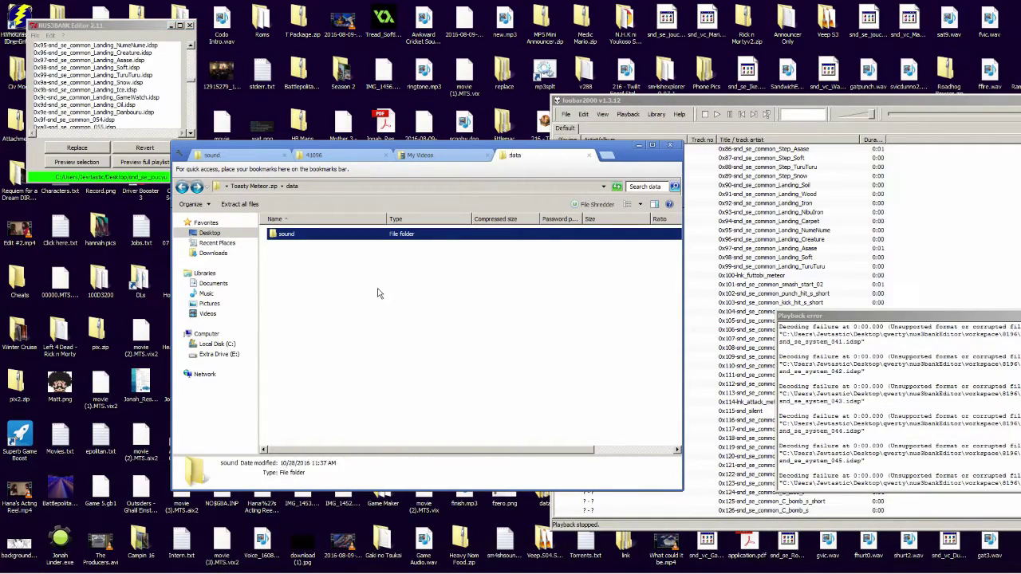
{"action": "key", "text": "Down"}
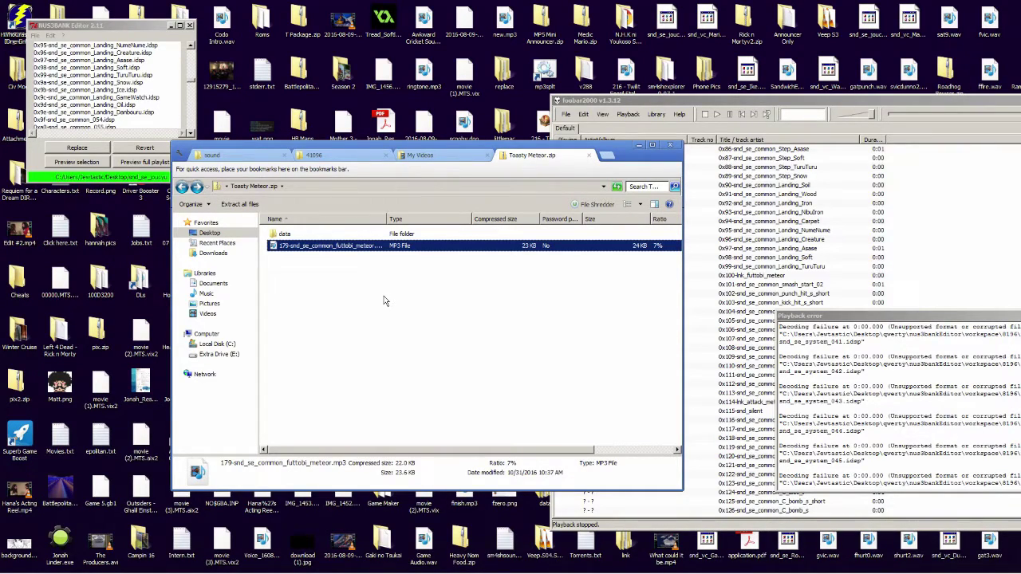
{"action": "key", "text": "BackSpace"}
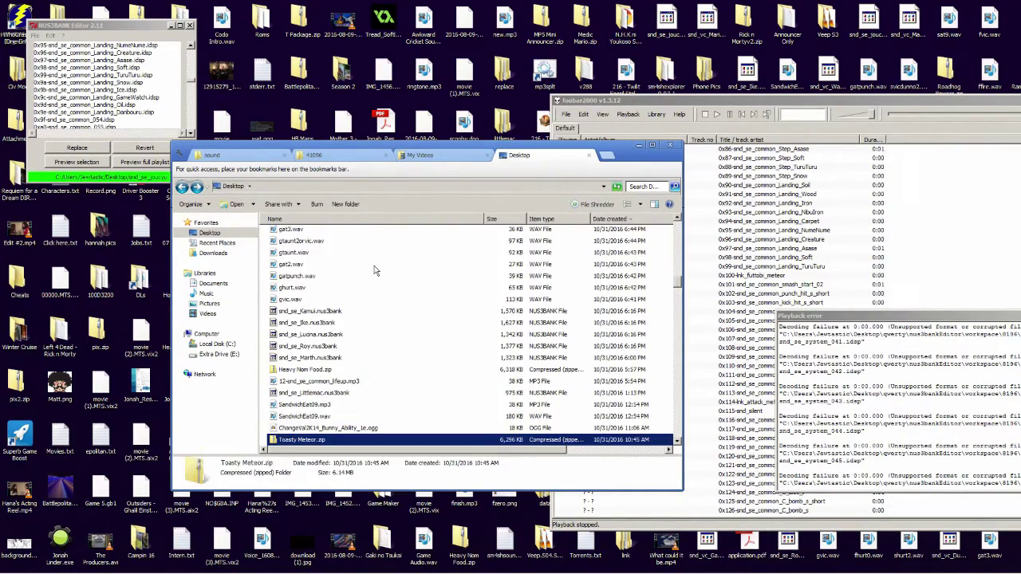
Open 12-snd_se_common_lifeup.mp3 from Heavy Nom Food.zip in Audacity and play it
{"action": "double_click", "coordinate": [315, 371]}
{"action": "key", "text": "Down"}
{"action": "key", "text": "Return"}
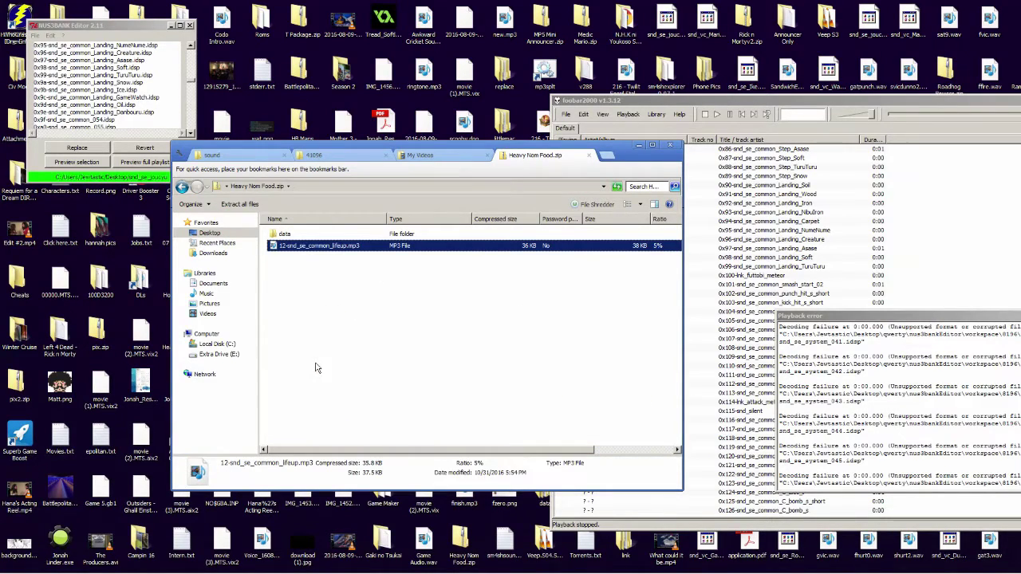
{"action": "key", "text": "space"}
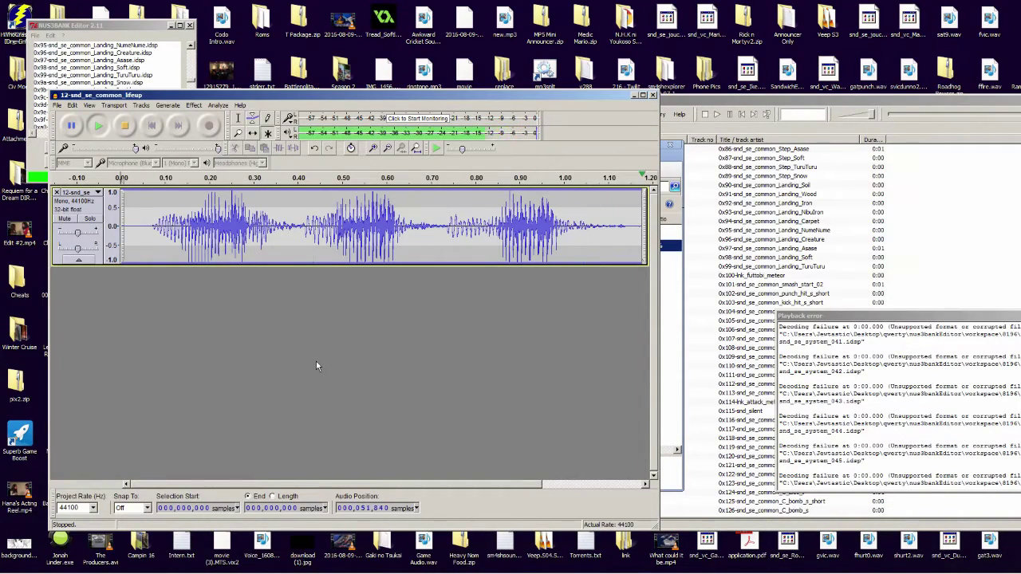
Close the lifeup project in Audacity without saving changes and return to the Heavy Nom Food.zip window
{"action": "key", "text": "ctrl+w"}
{"action": "key", "text": "Tab"}
{"action": "key", "text": "shift+Tab"}
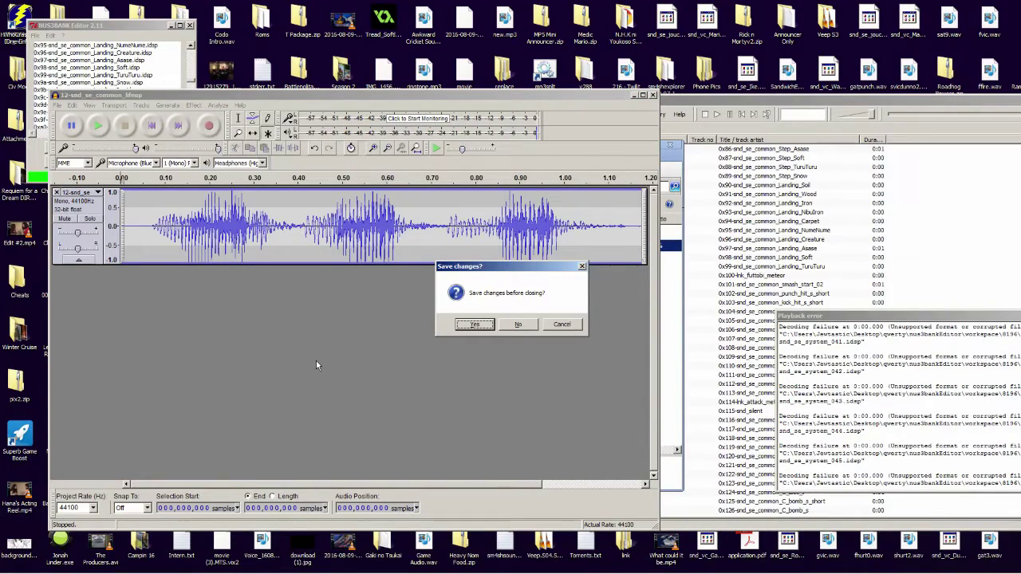
{"action": "key", "text": "Tab"}
{"action": "key", "text": "Return"}
{"action": "left_click", "coordinate": [315, 365]}
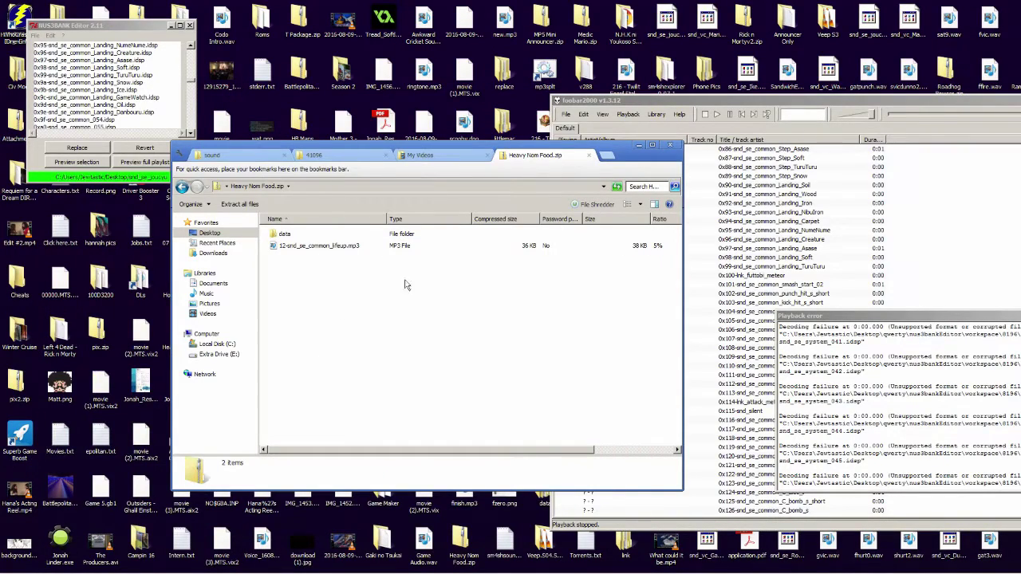
Look through the data and sound folders in Heavy Nom Food.zip and return to the Desktop file list
{"action": "double_click", "coordinate": [346, 238]}
{"action": "double_click", "coordinate": [349, 239]}
{"action": "left_click", "coordinate": [348, 241]}
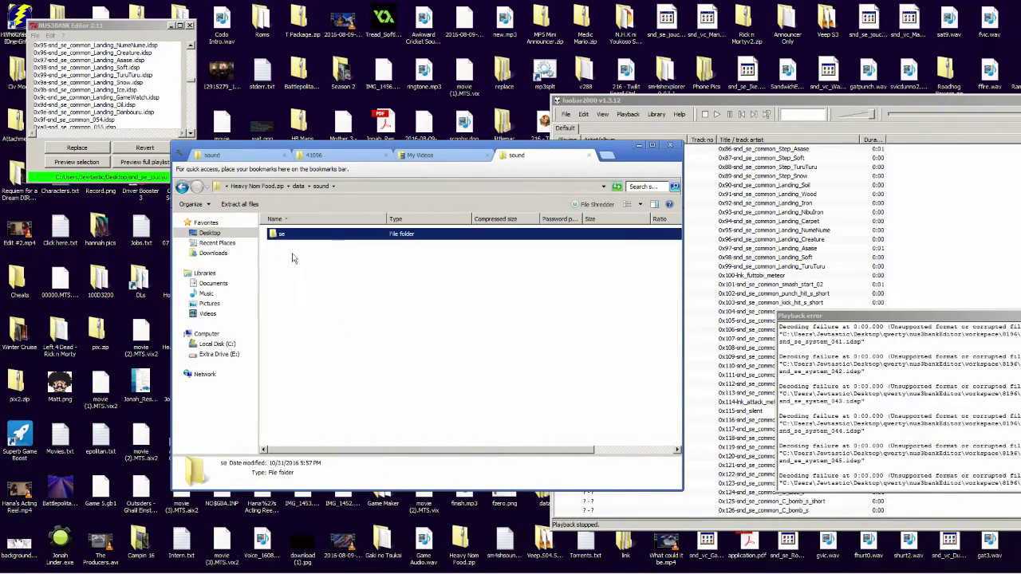
{"action": "key", "text": "BackSpace"}
{"action": "key", "text": "BackSpace"}
{"action": "key", "text": "BackSpace"}
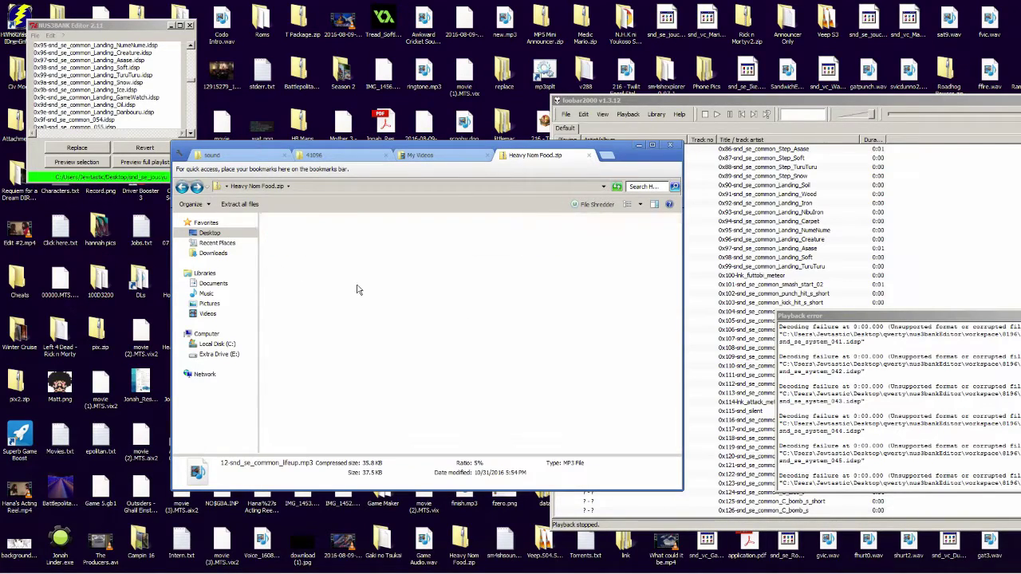
{"action": "scroll", "coordinate": [352, 293], "scroll_direction": "down", "scroll_amount": 1}
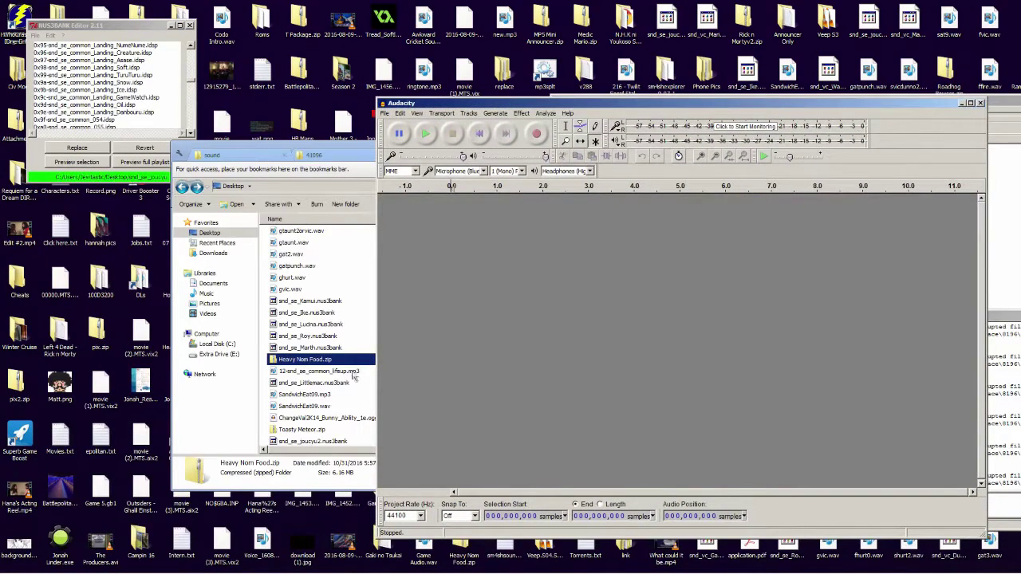
Load 179-snd_se_common_futtobi_meteor.mp3 from Toasty Meteor.zip into Audacity and delete the silence at its start
{"action": "double_click", "coordinate": [307, 429]}
{"action": "left_click_drag", "start_coordinate": [312, 245], "coordinate": [684, 203]}
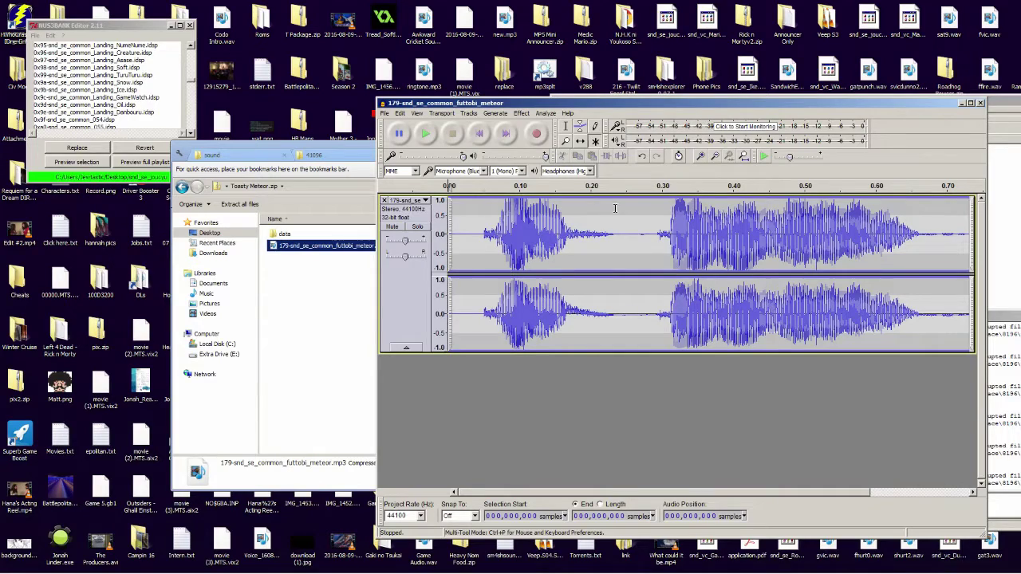
{"action": "left_click_drag", "start_coordinate": [477, 208], "coordinate": [310, 208]}
{"action": "key", "text": "Delete"}
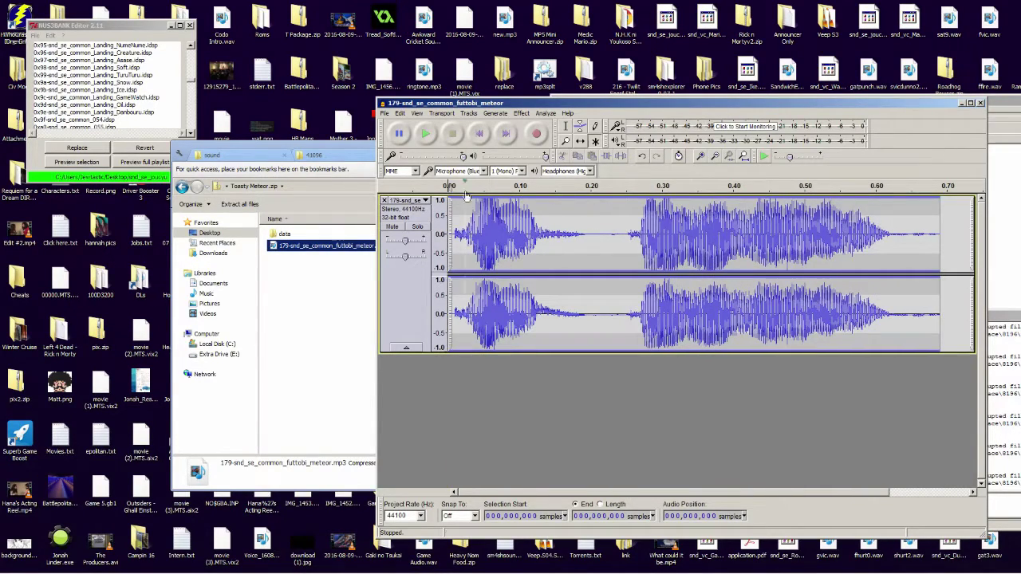
Apply the Amplify effect with its default settings to the whole futtobi_meteor track and clear the selection
{"action": "key", "text": "ctrl+a"}
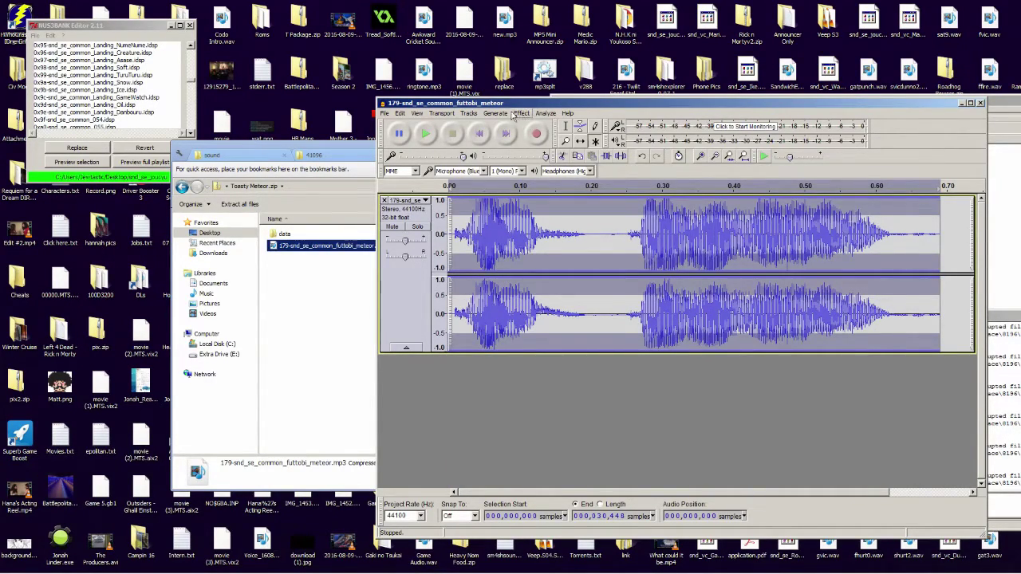
{"action": "left_click", "coordinate": [521, 113]}
{"action": "left_click", "coordinate": [542, 152]}
{"action": "key", "text": "Return"}
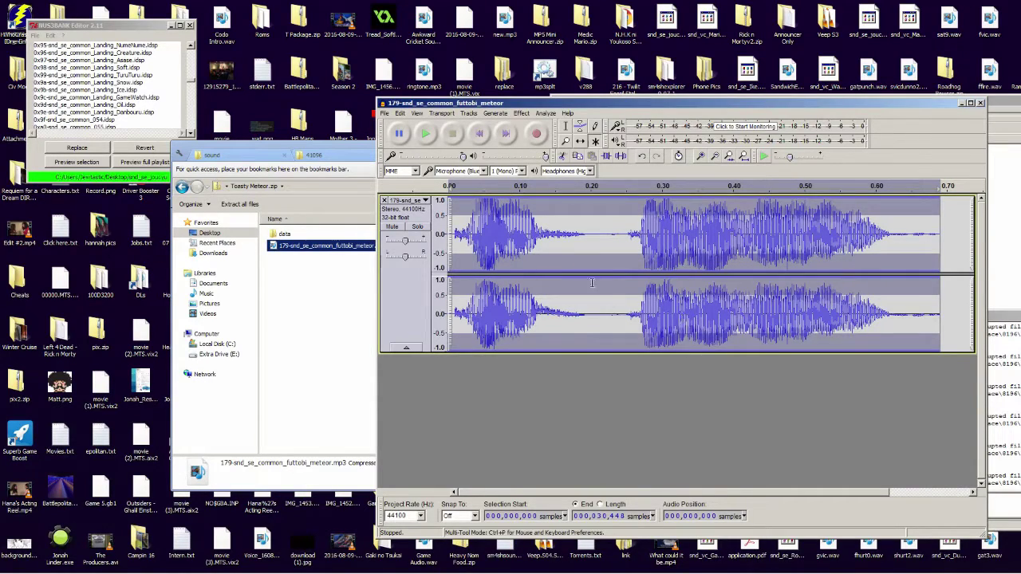
{"action": "left_click", "coordinate": [537, 227]}
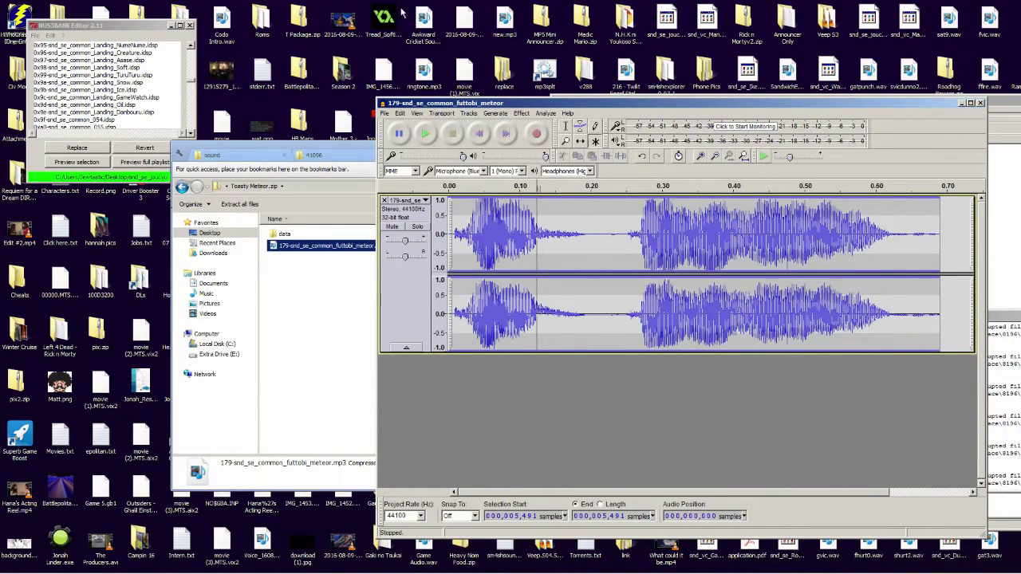
Amplify the whole futtobi_meteor track by .3 dB with clipping allowed, and play it back
{"action": "left_click", "coordinate": [402, 291]}
{"action": "left_click", "coordinate": [520, 112]}
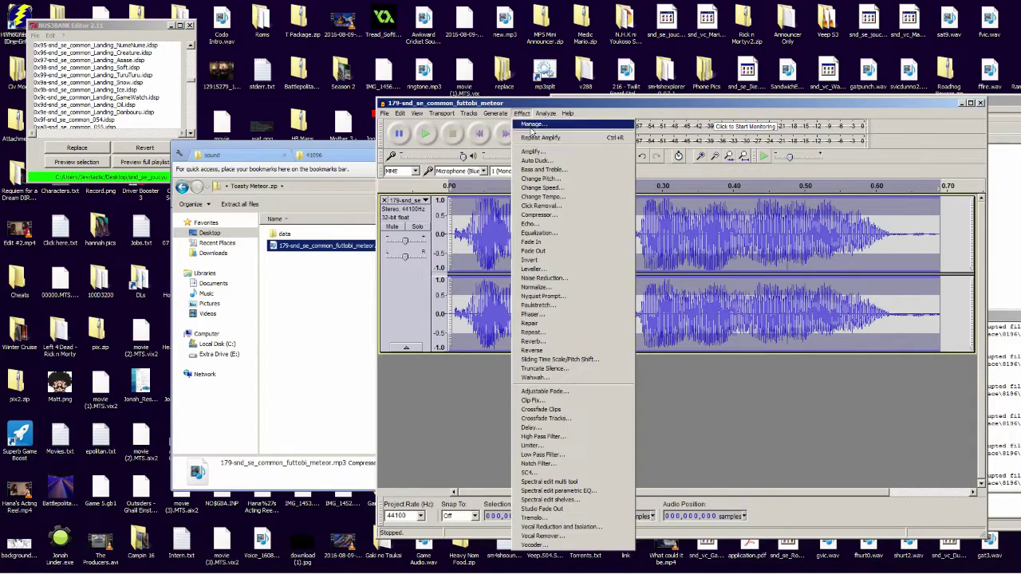
{"action": "left_click", "coordinate": [562, 153]}
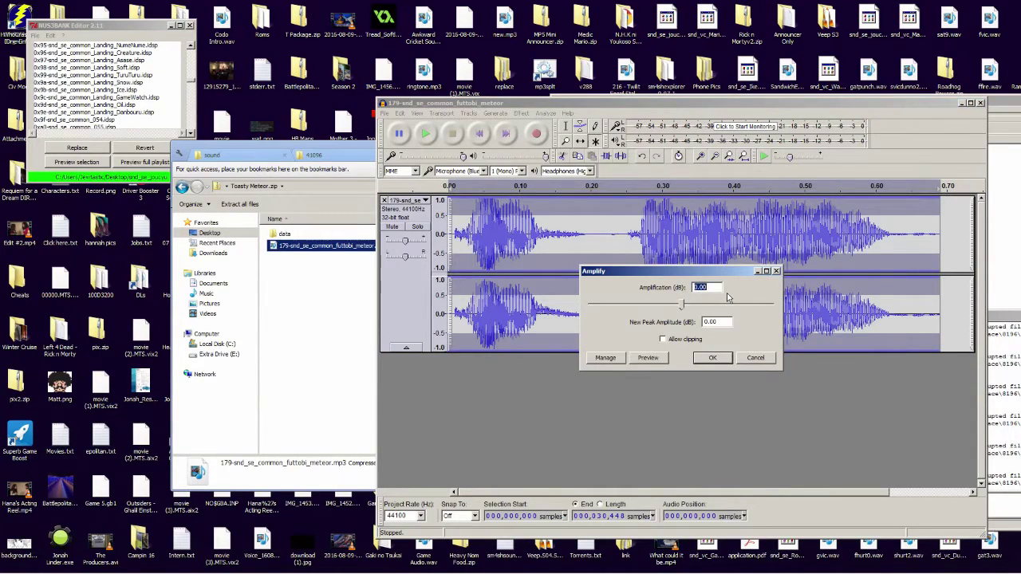
{"action": "type", "text": ".3"}
{"action": "key", "text": "Tab"}
{"action": "left_click", "coordinate": [682, 339]}
{"action": "left_click", "coordinate": [712, 357]}
{"action": "key", "text": "space"}
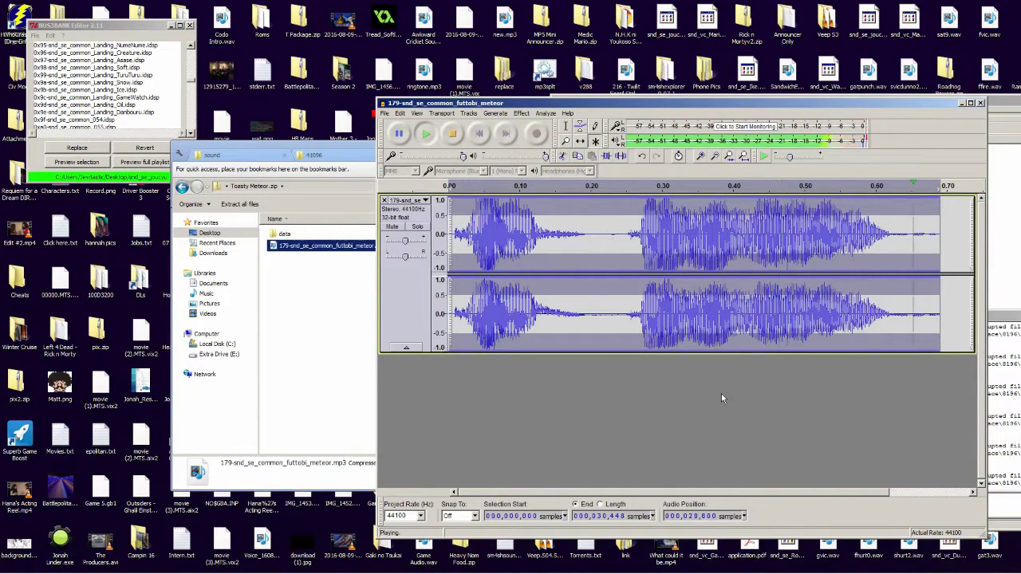
Check the audio export file formats, cancel the export and close the futtobi_meteor project without saving
{"action": "left_click", "coordinate": [609, 335]}
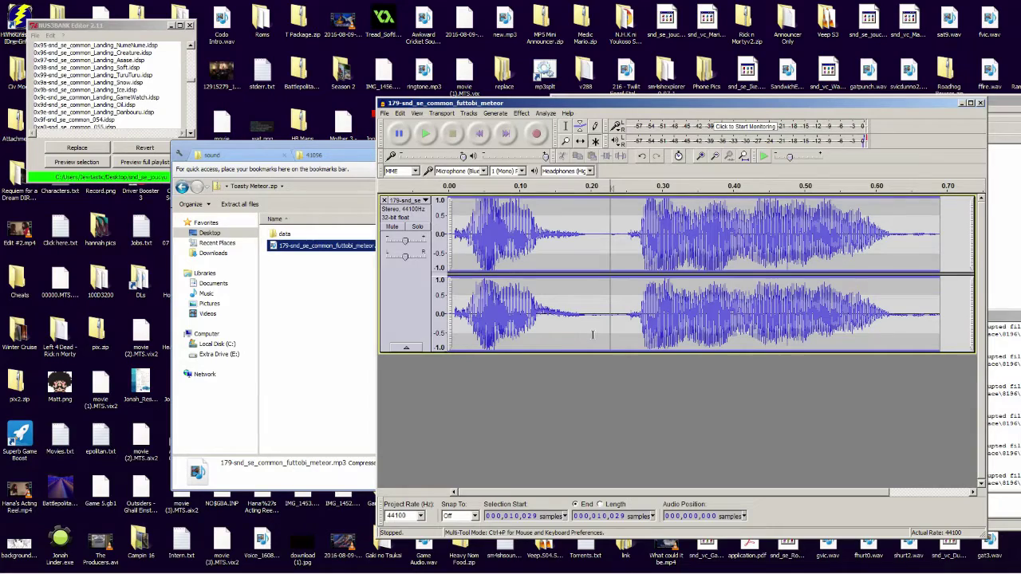
{"action": "left_click", "coordinate": [383, 112]}
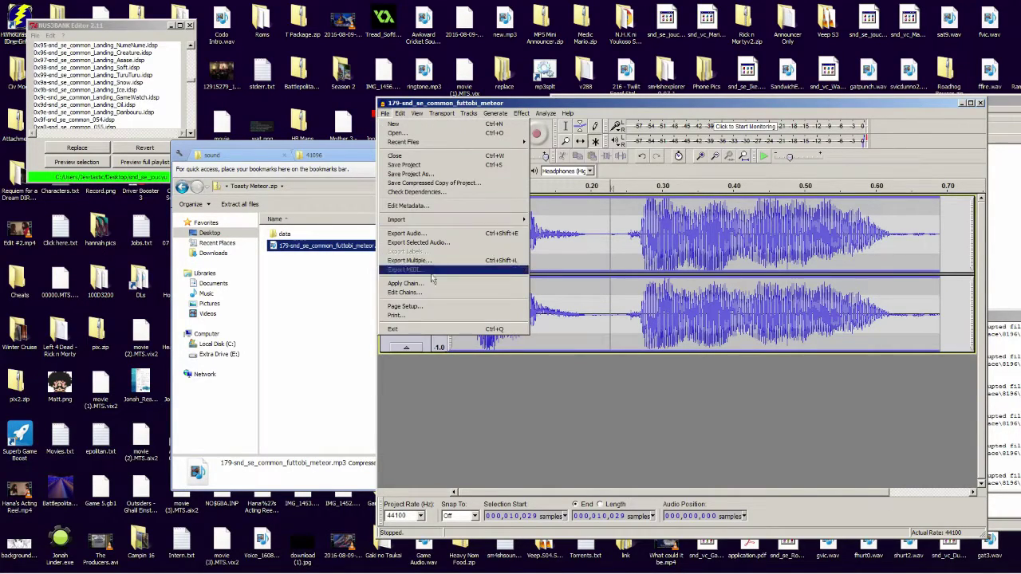
{"action": "left_click", "coordinate": [414, 241]}
{"action": "left_click", "coordinate": [557, 312]}
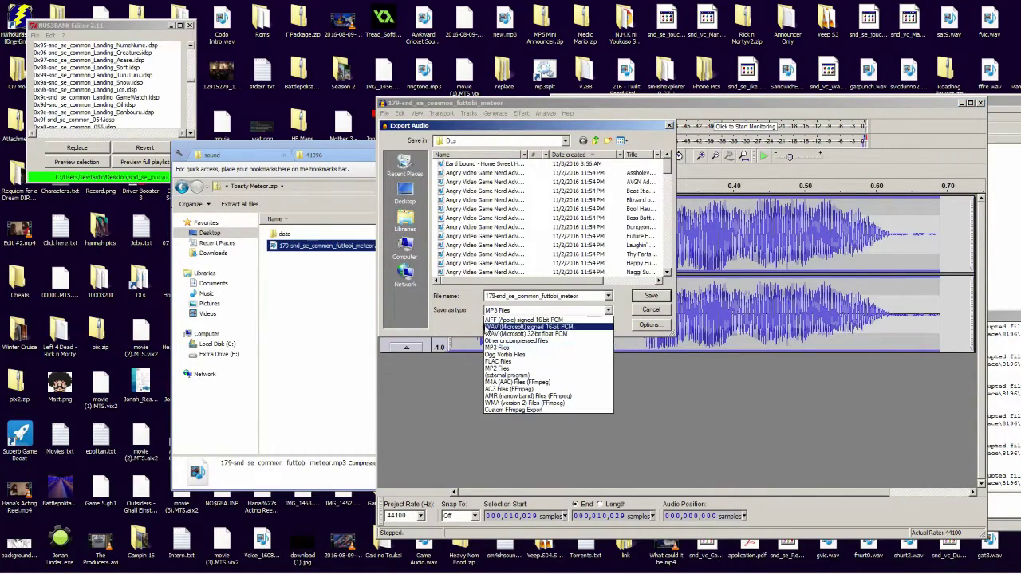
{"action": "left_click", "coordinate": [549, 319]}
{"action": "left_click", "coordinate": [650, 296]}
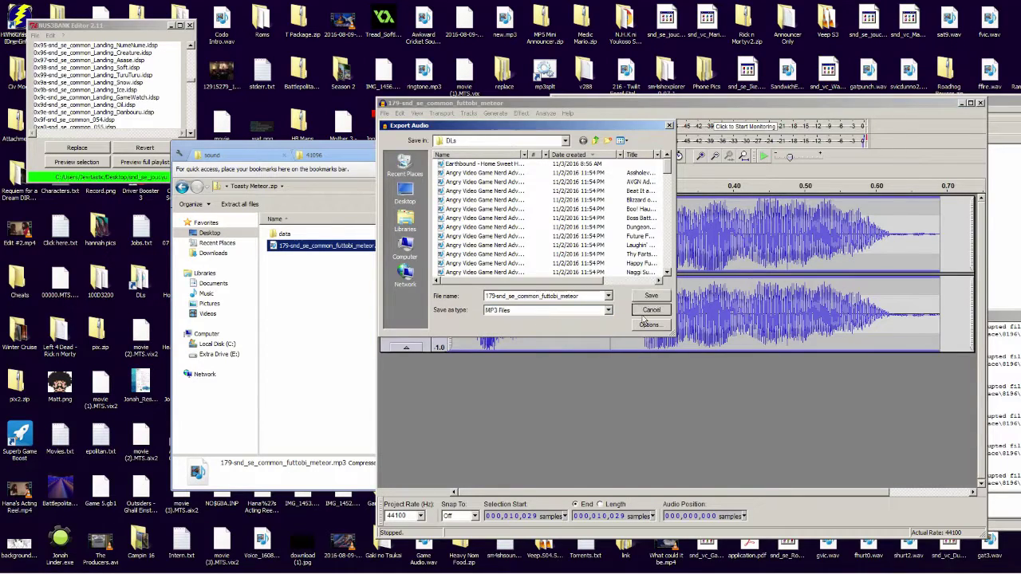
{"action": "key", "text": "ctrl+w"}
{"action": "key", "text": "n"}
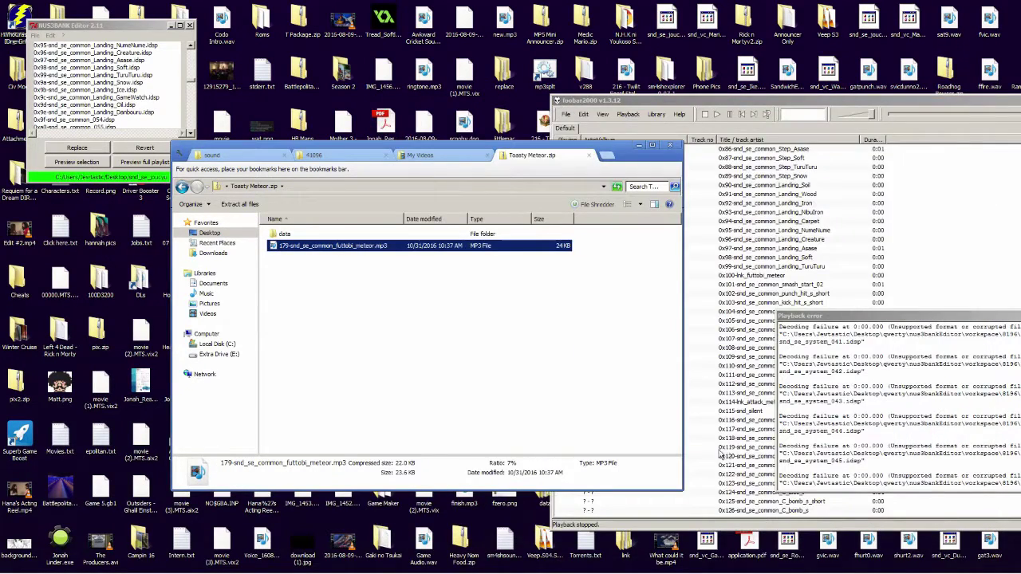